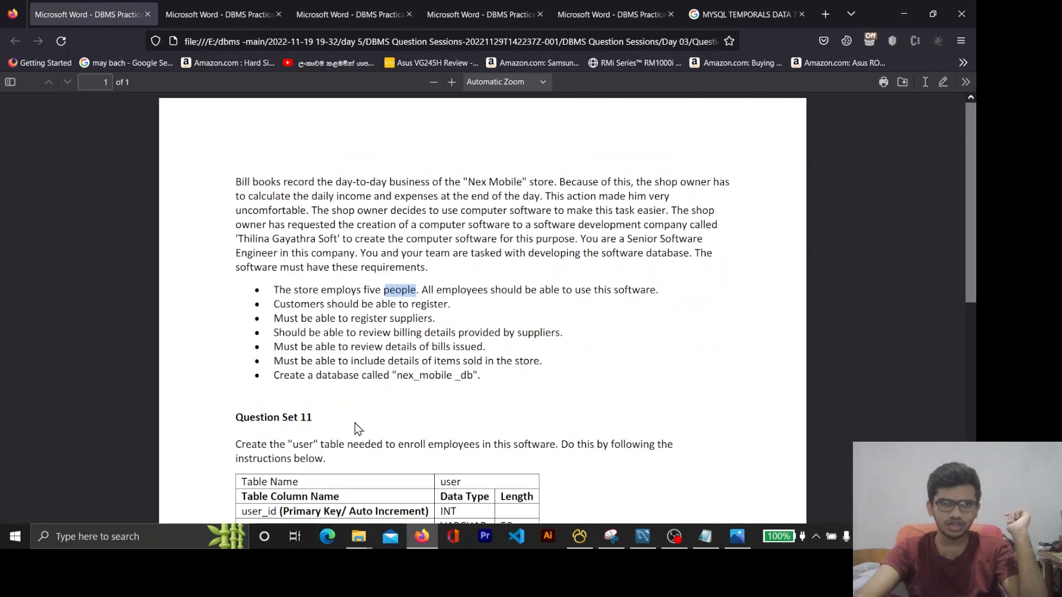
Review the "Nex Mobile" store requirements, the nex_mobile _db database name and the user table definition in Question Set 11
left_click(611, 12)
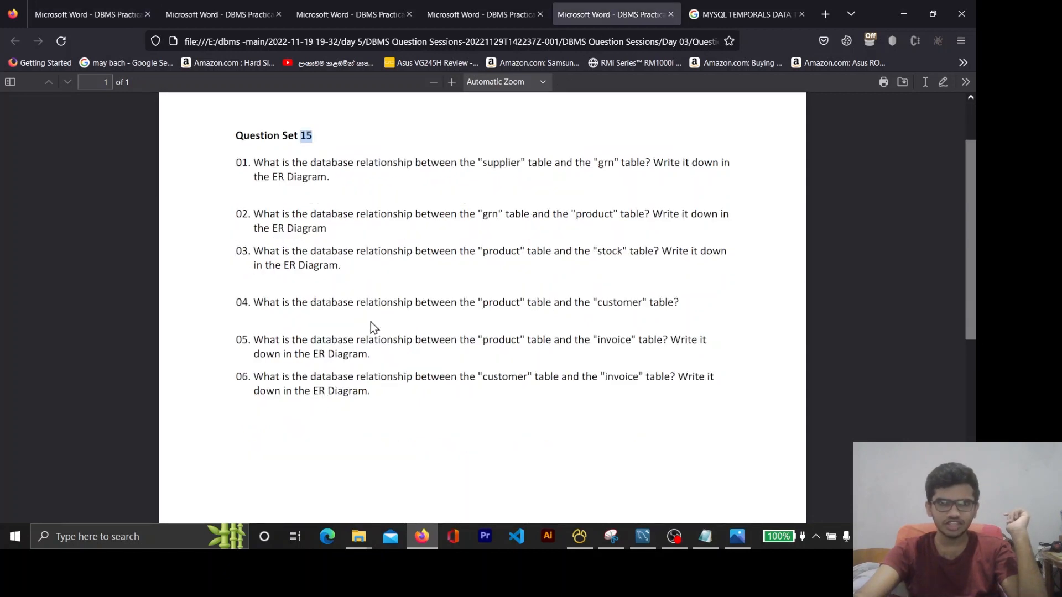
left_click(87, 12)
double_click(306, 418)
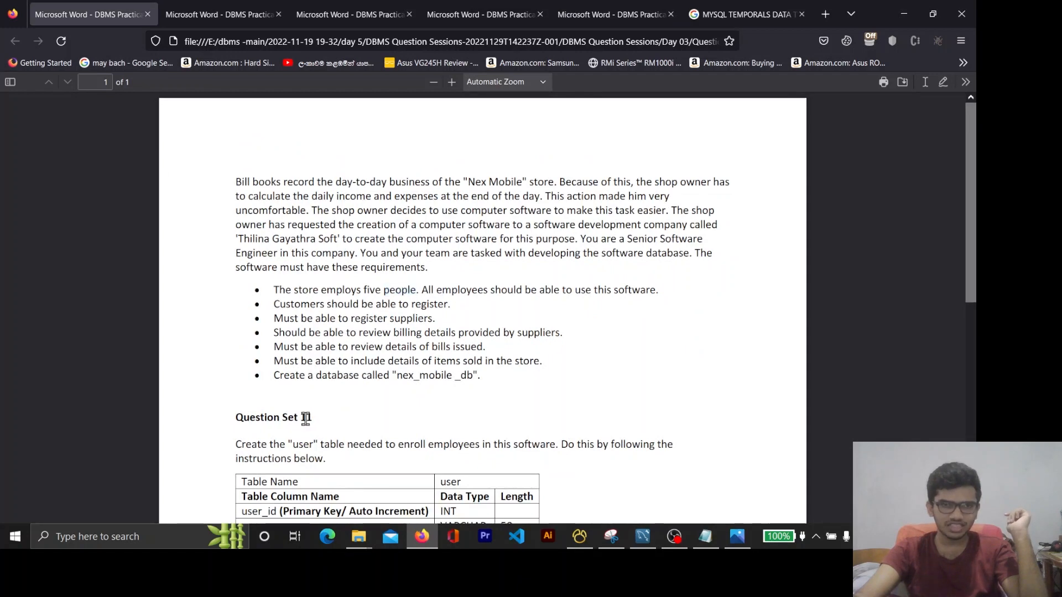
scroll(324, 275, "down", 2)
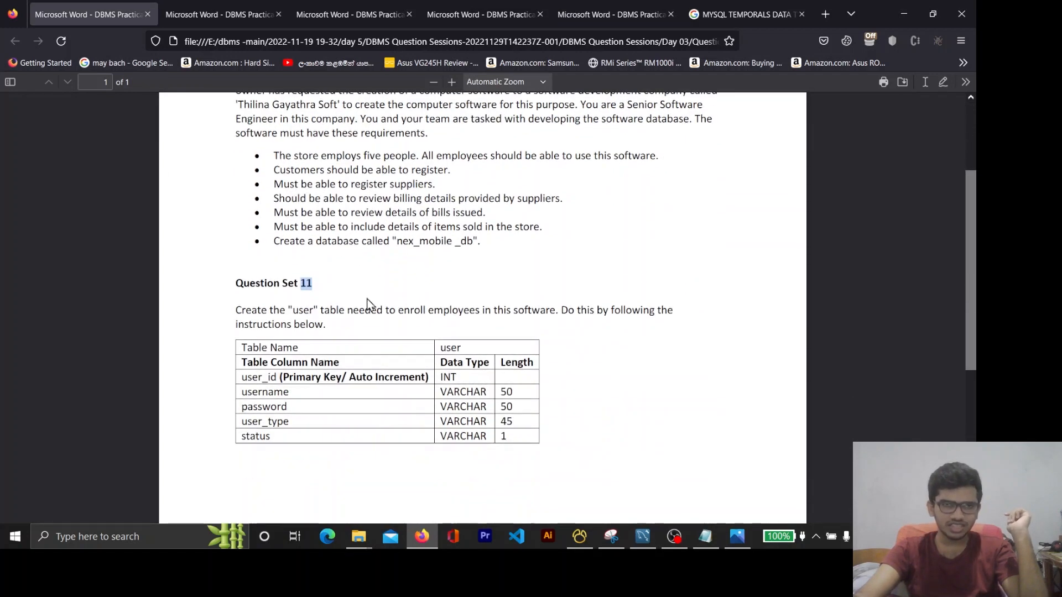
double_click(423, 244)
scroll(443, 276, "up", 2)
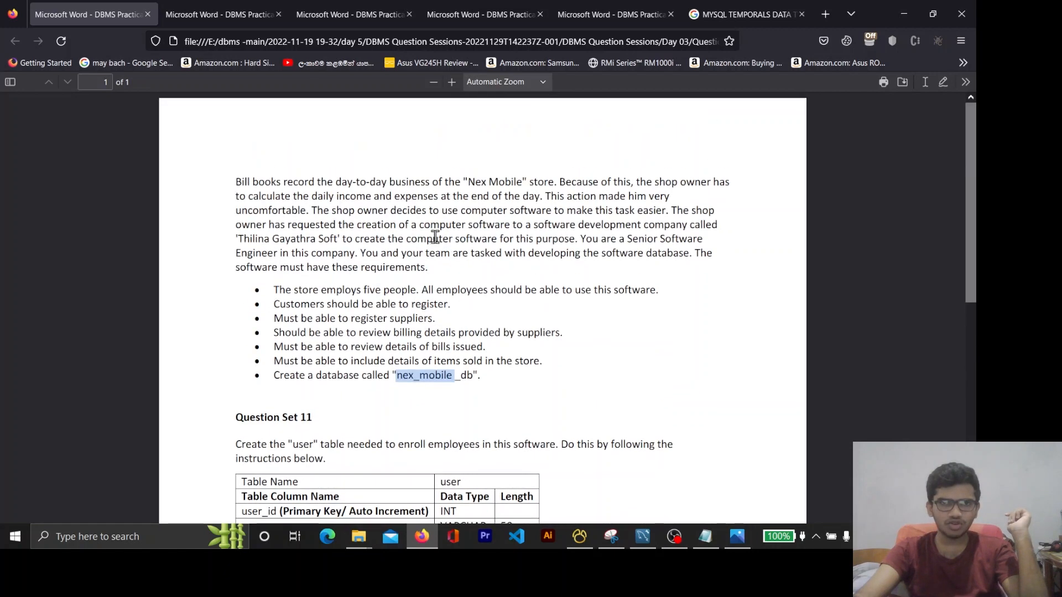
double_click(481, 181)
scroll(489, 316, "down", 2)
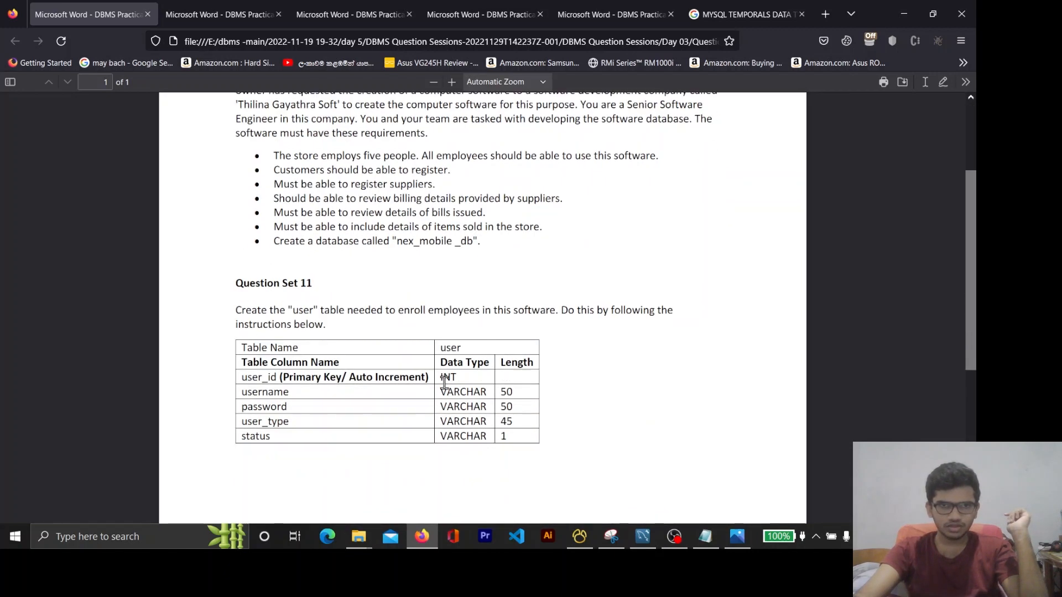
double_click(308, 310)
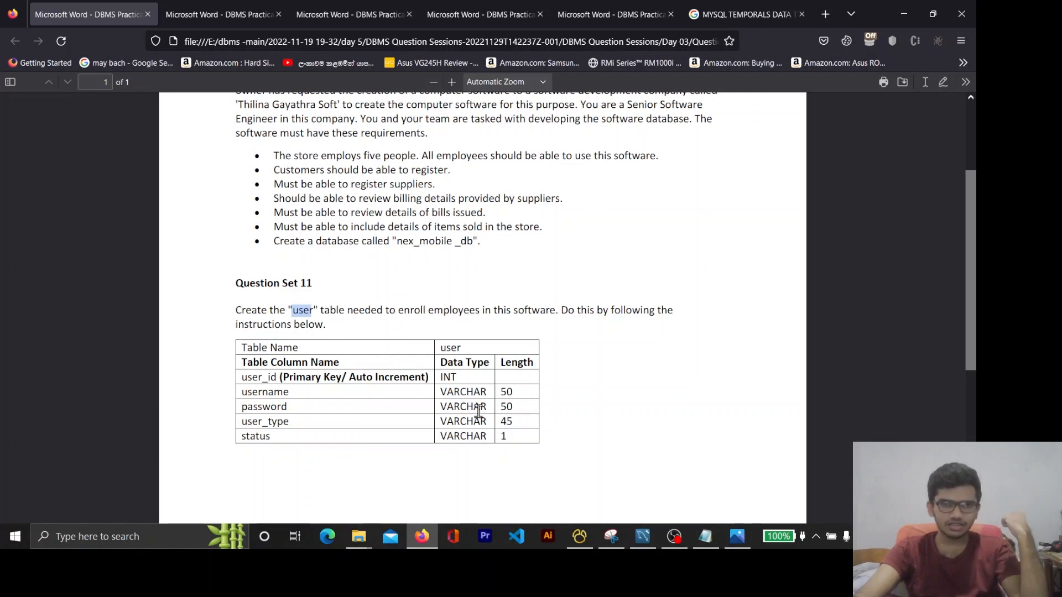
Review the customer and supplier table definitions in Question Set 12
left_click(222, 14)
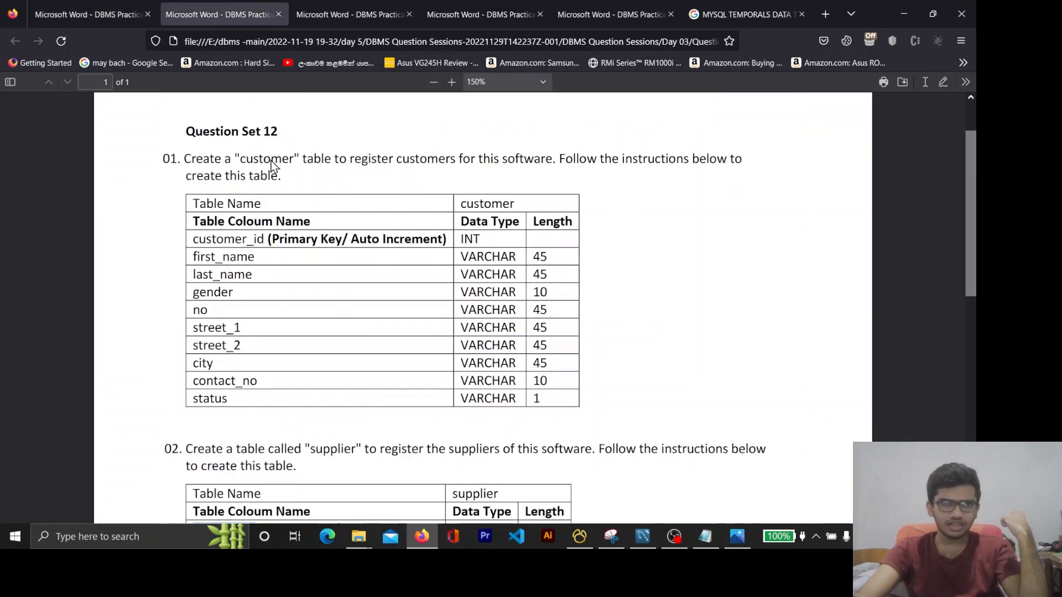
scroll(441, 289, "down", 2)
scroll(440, 287, "up", 4)
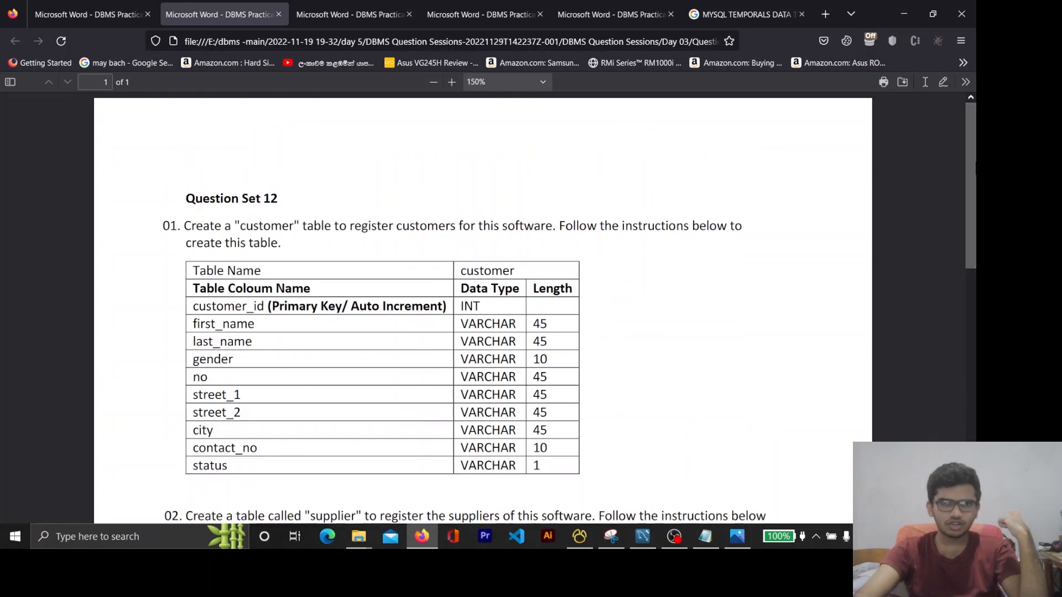
scroll(971, 186, "down", 1)
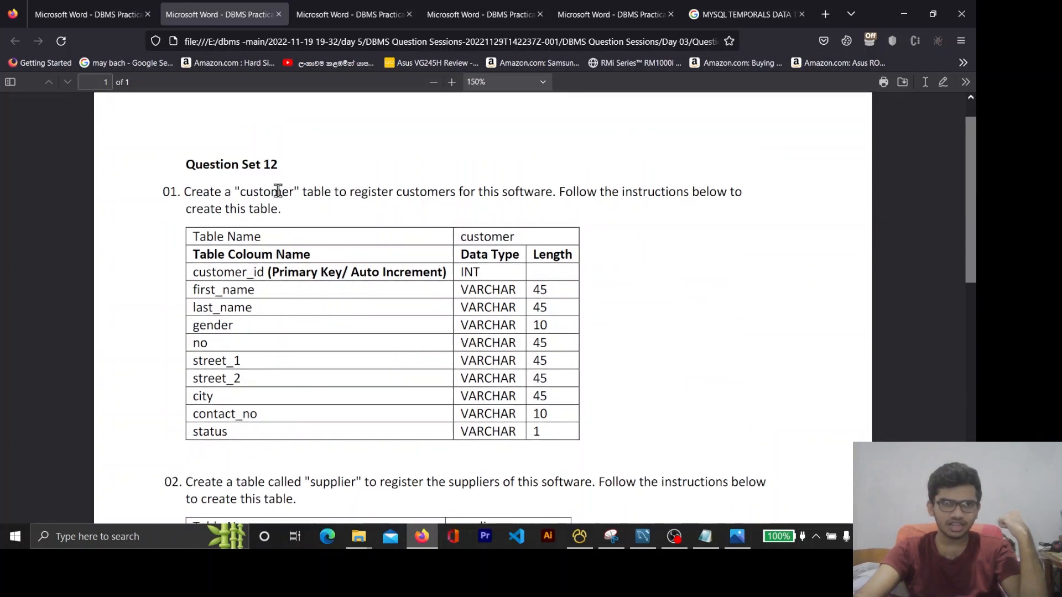
scroll(282, 188, "down", 5)
double_click(333, 214)
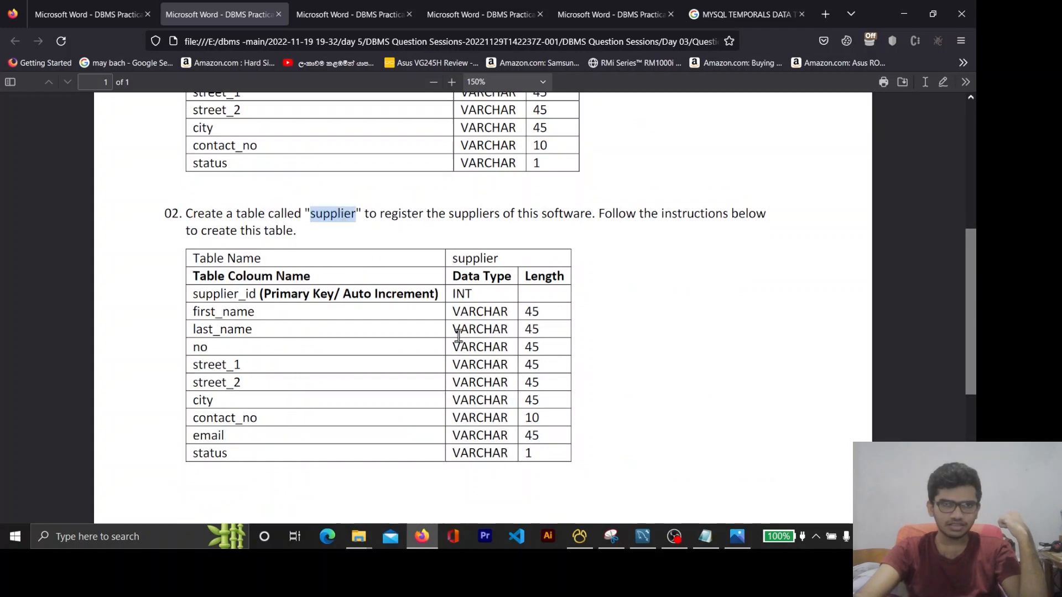
scroll(382, 233, "up", 4)
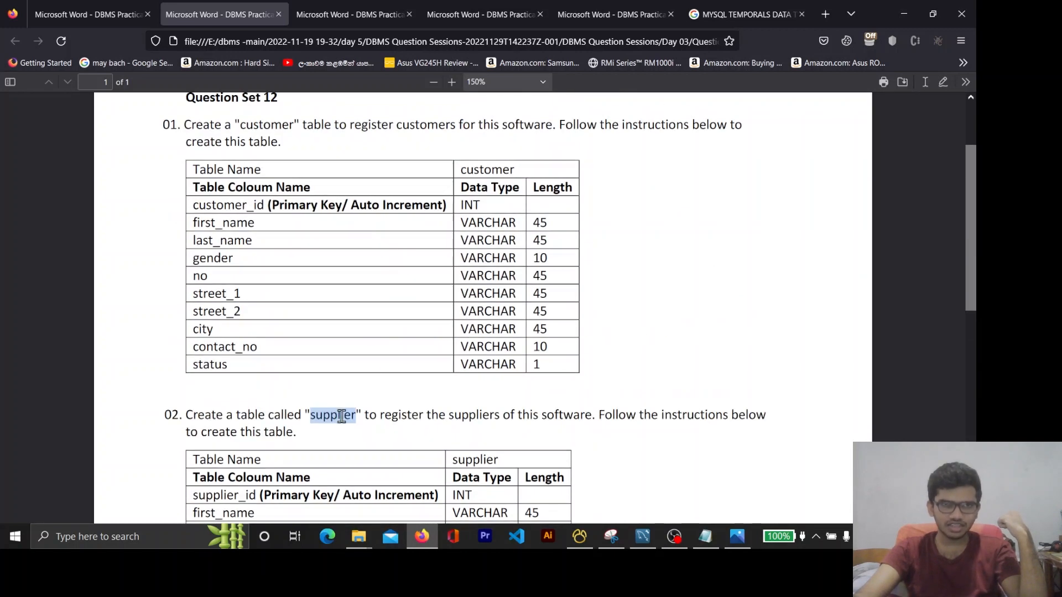
scroll(539, 313, "up", 1)
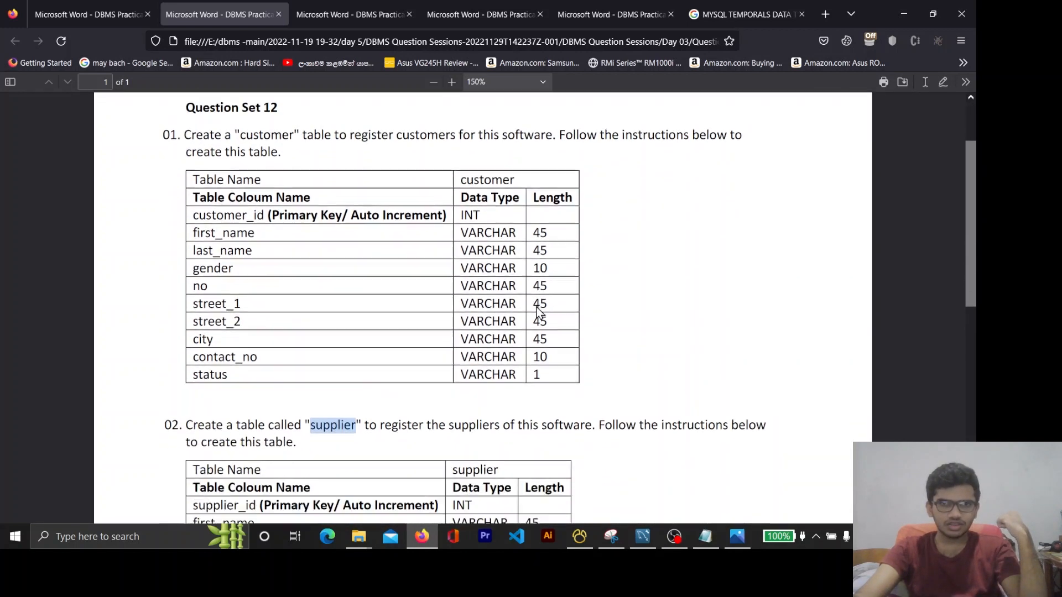
scroll(783, 280, "down", 4)
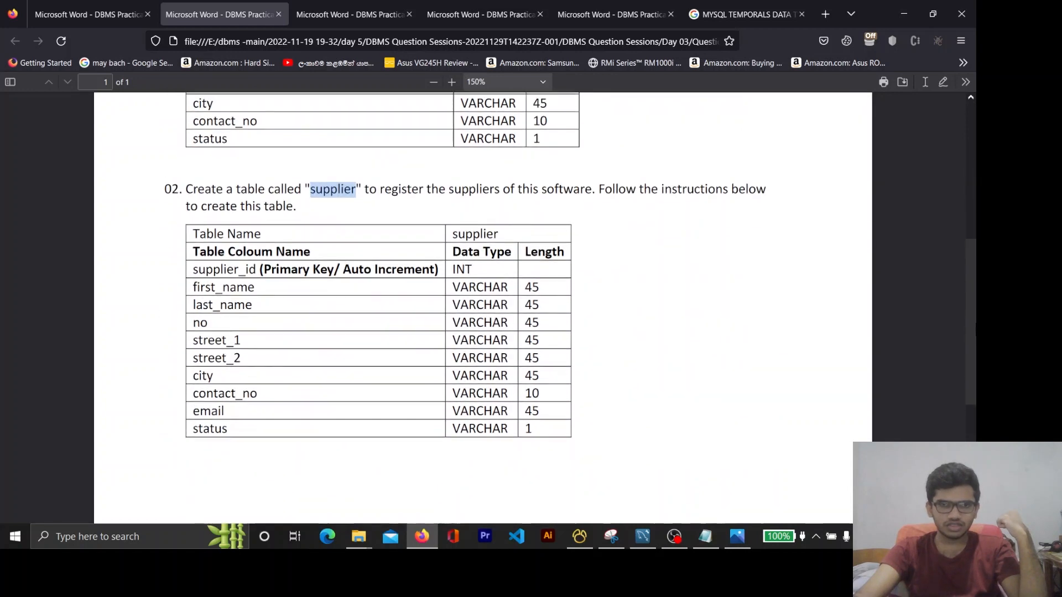
scroll(481, 304, "up", 4)
Review the product, grn and stock table definitions in Question Set 13 and the invoice table definition in Question Set 14
left_click(348, 9)
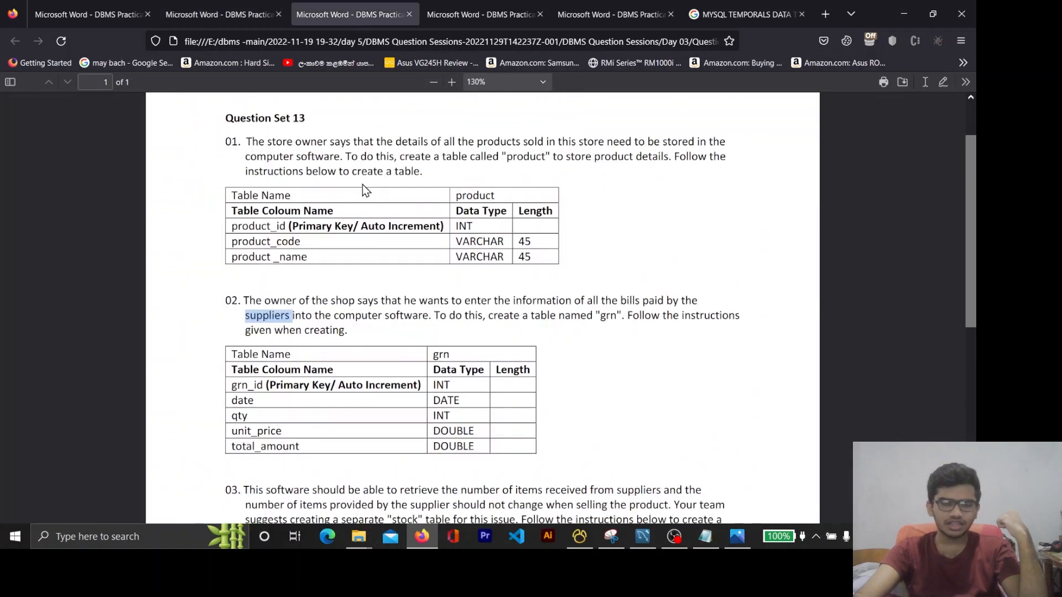
double_click(478, 194)
scroll(434, 286, "down", 2)
double_click(441, 287)
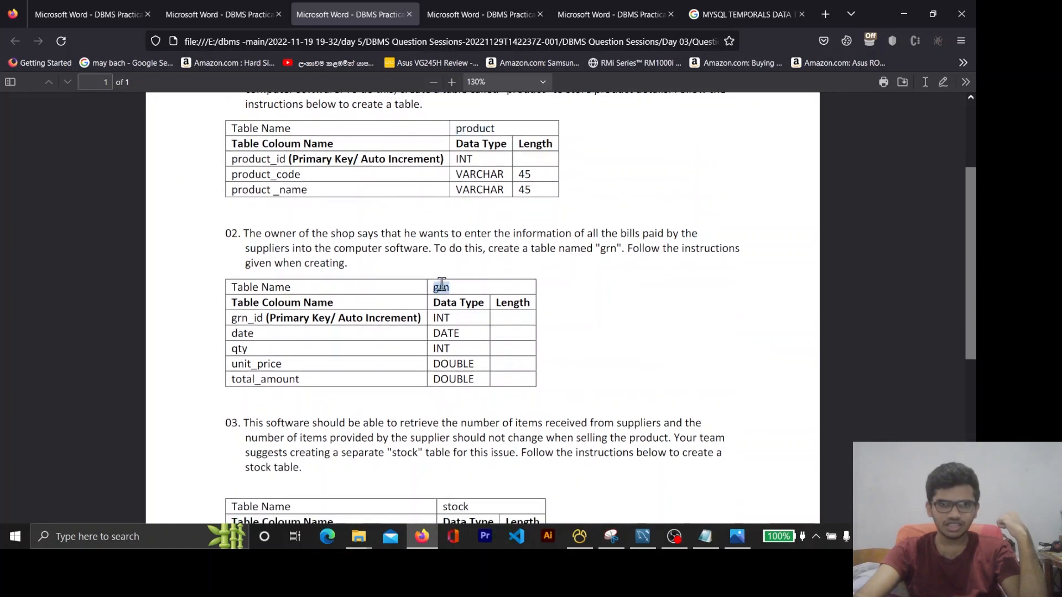
scroll(443, 276, "down", 6)
double_click(459, 306)
scroll(469, 249, "up", 2)
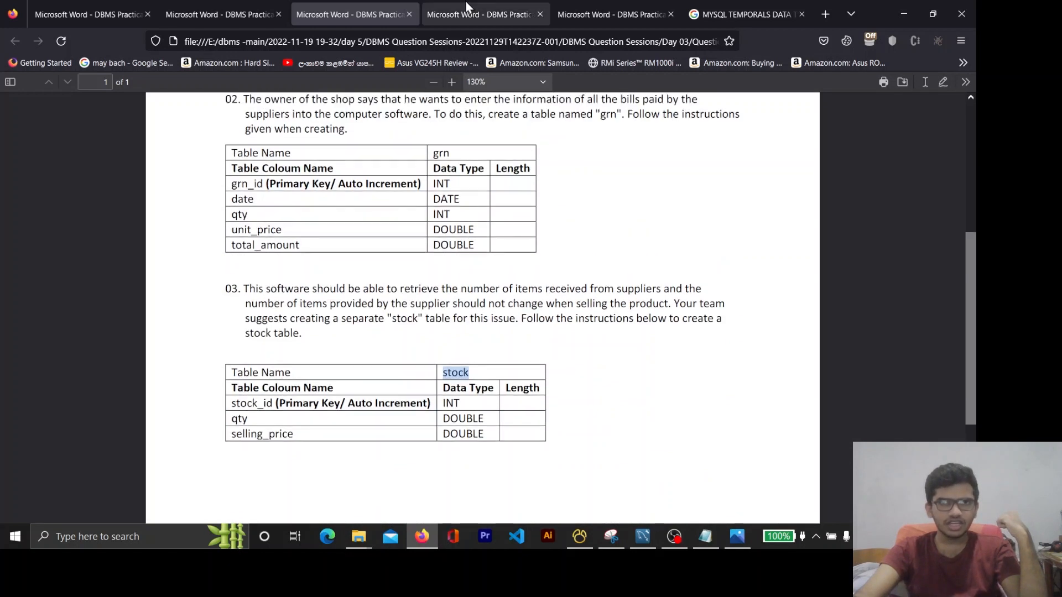
left_click(475, 15)
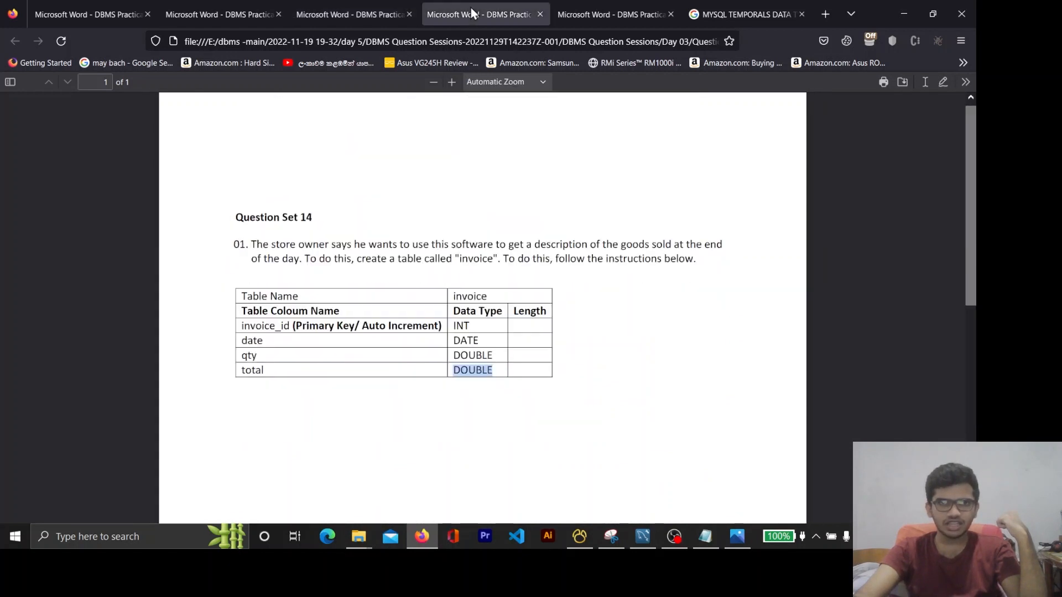
double_click(467, 296)
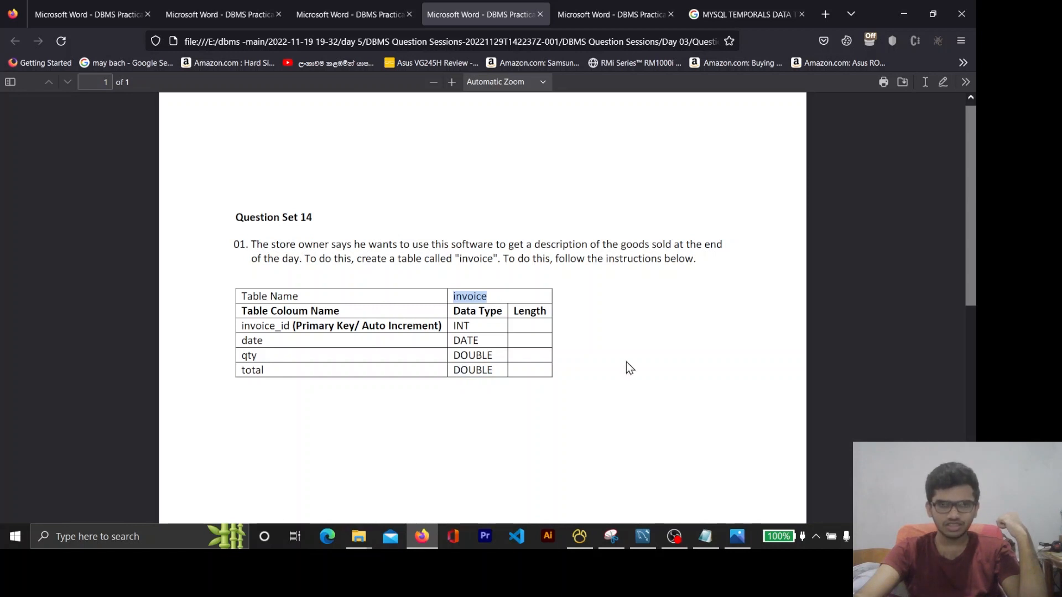
left_click(599, 17)
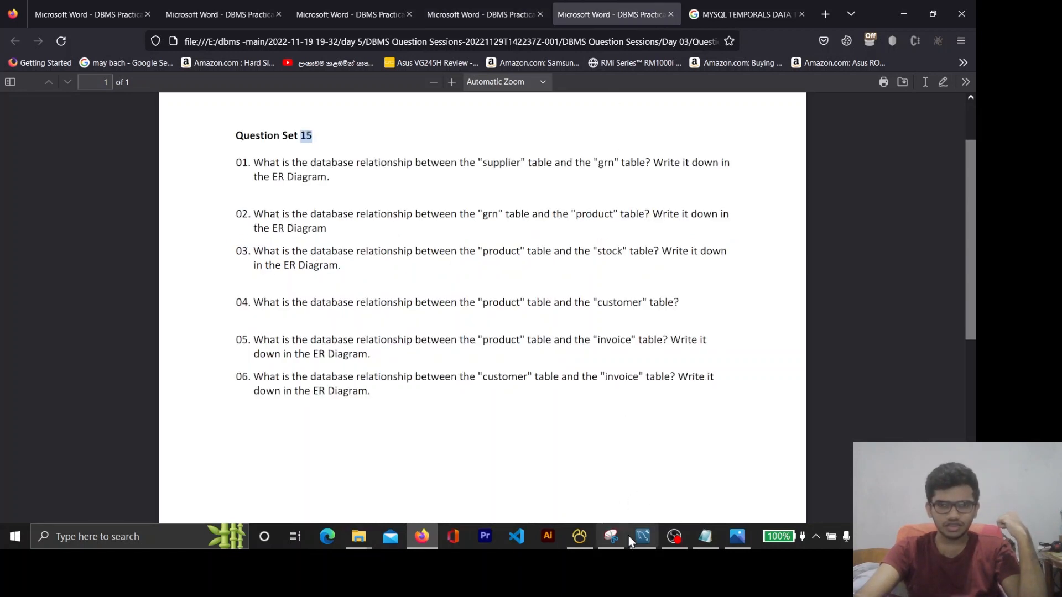
Switch to MySQL Workbench, go over the tables in the EER diagram and move the invoice table below the supplier table
left_click(642, 537)
scroll(686, 346, "up", 3)
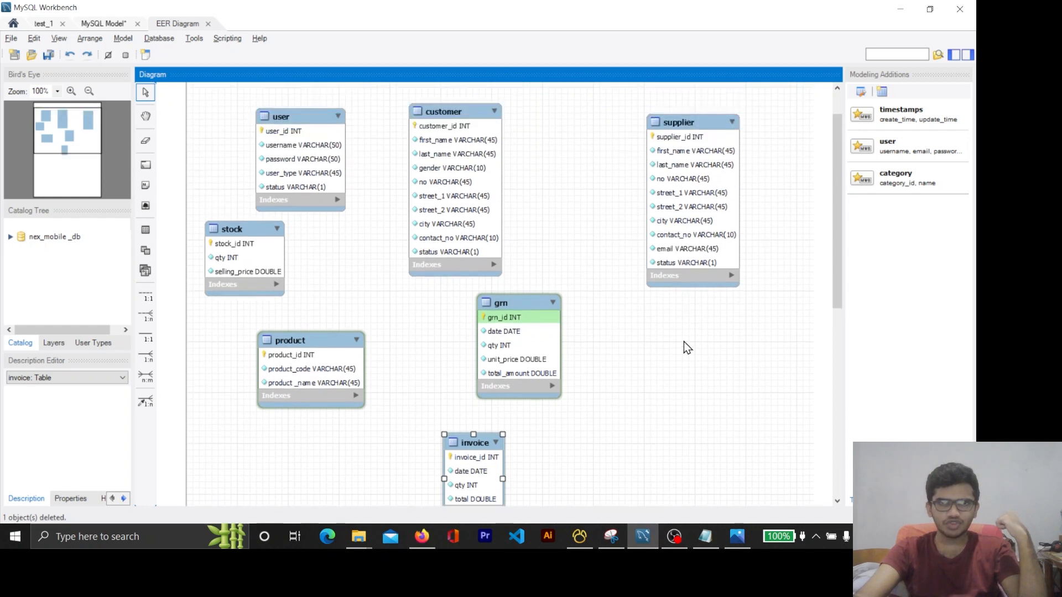
left_click_drag(498, 443, 670, 389)
scroll(677, 315, "up", 2)
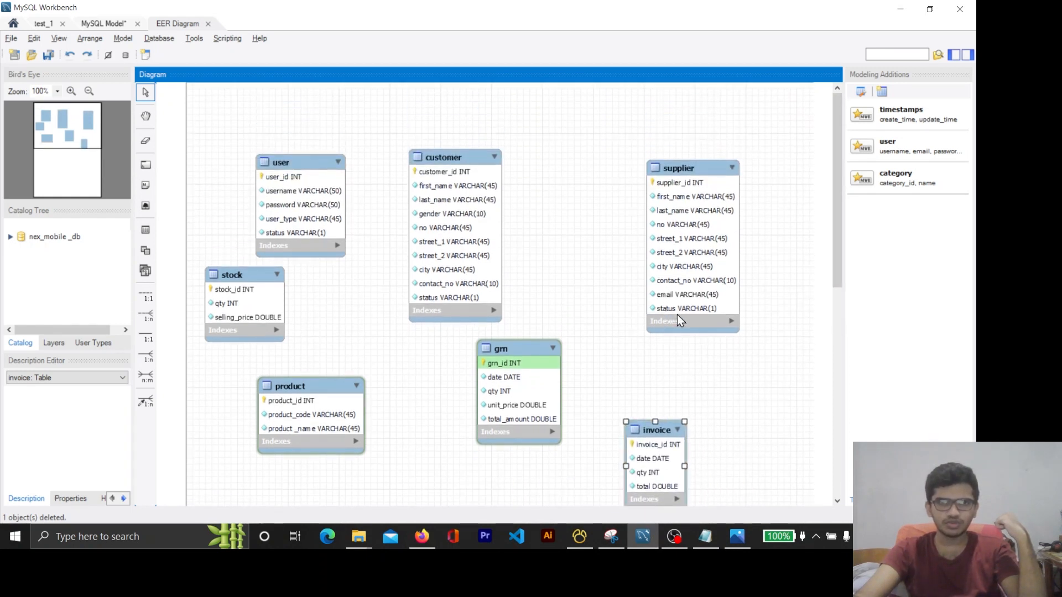
scroll(738, 354, "down", 1)
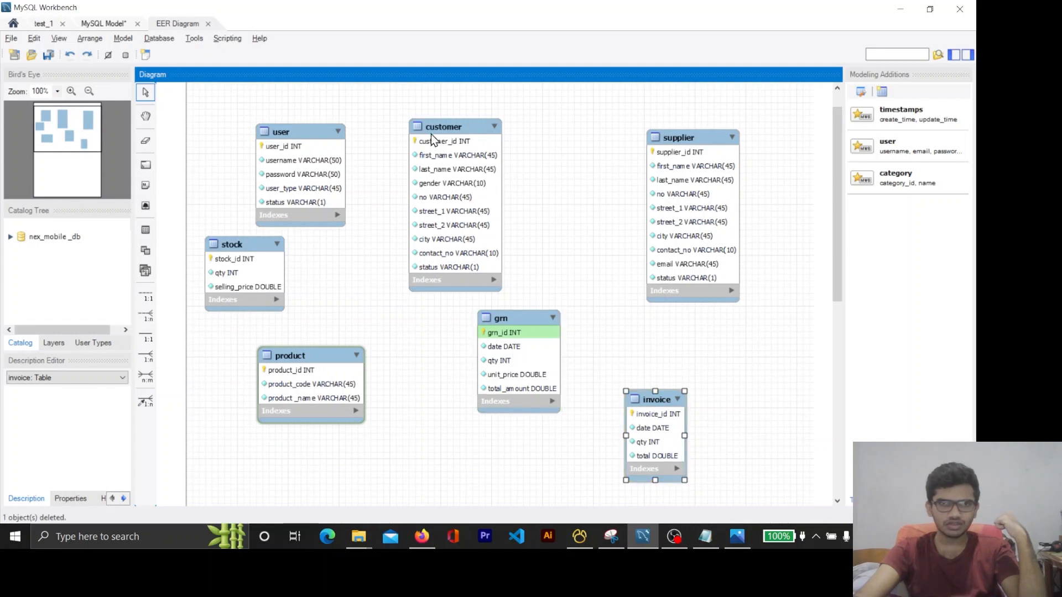
left_click(297, 147)
left_click(248, 248)
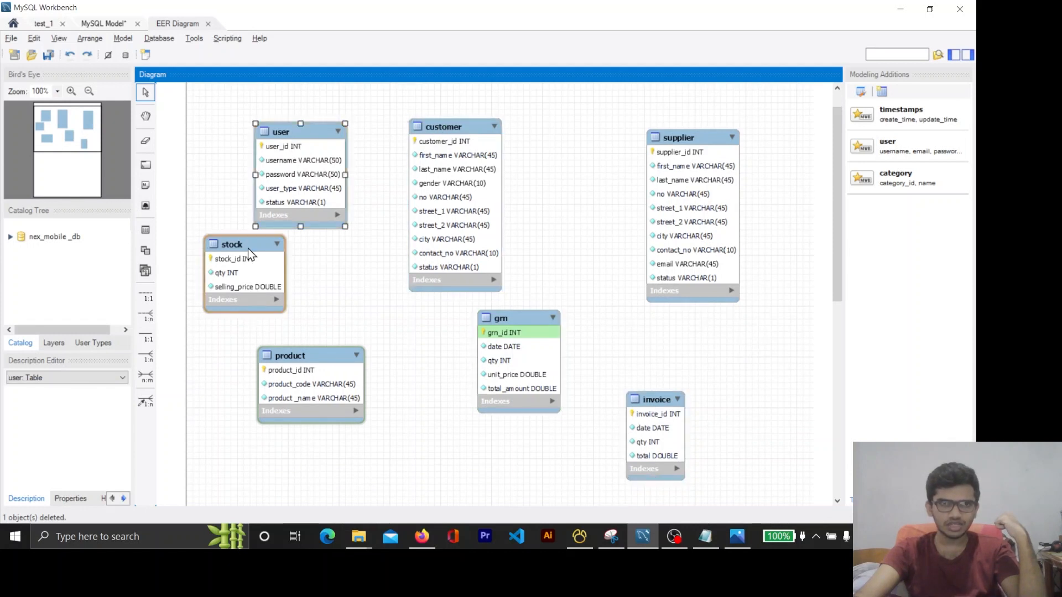
left_click(305, 352)
left_click(507, 330)
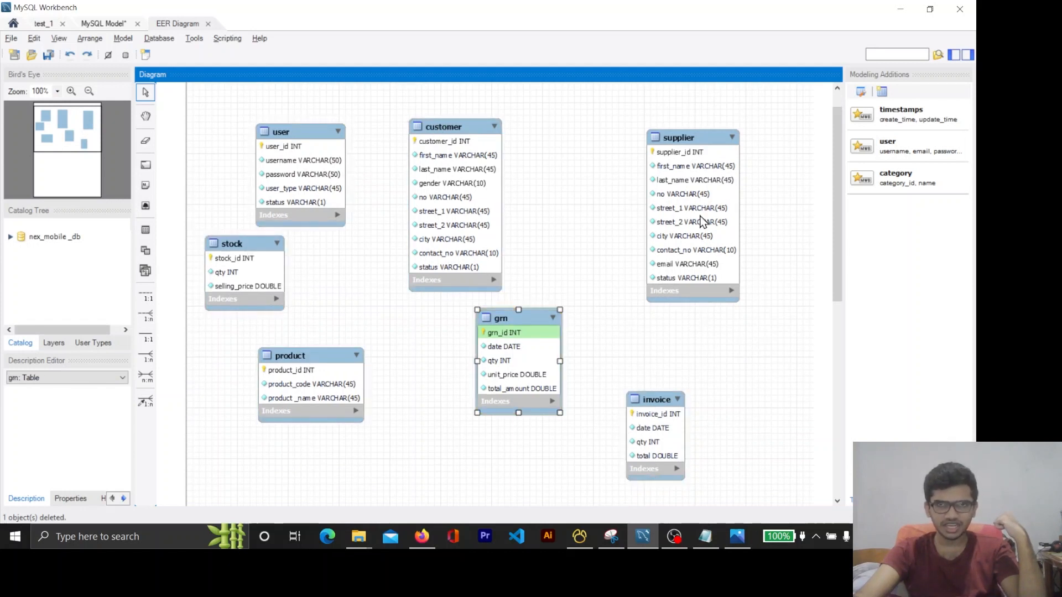
left_click(708, 135)
left_click_drag(657, 407, 722, 387)
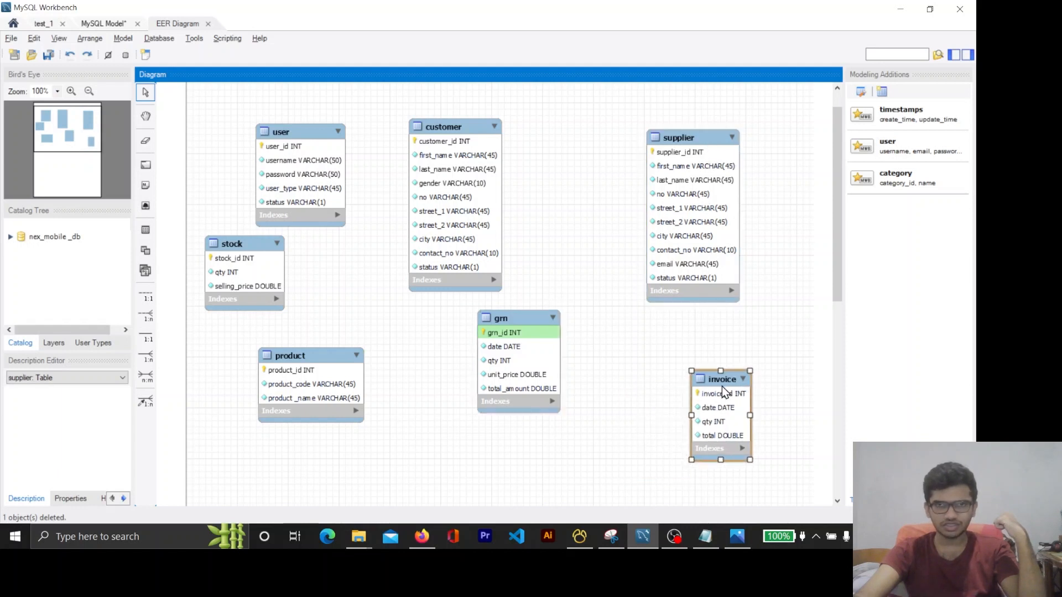
Switch to Firefox and read question 01 of Question Set 15 about the relationship between the supplier and grn tables
left_click(424, 540)
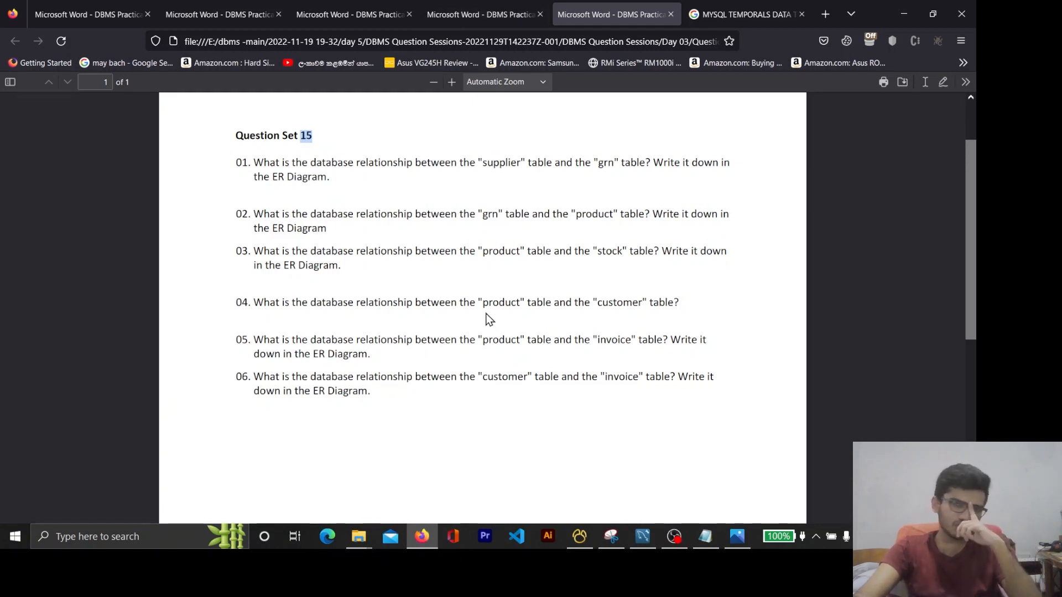
left_click_drag(248, 161, 373, 399)
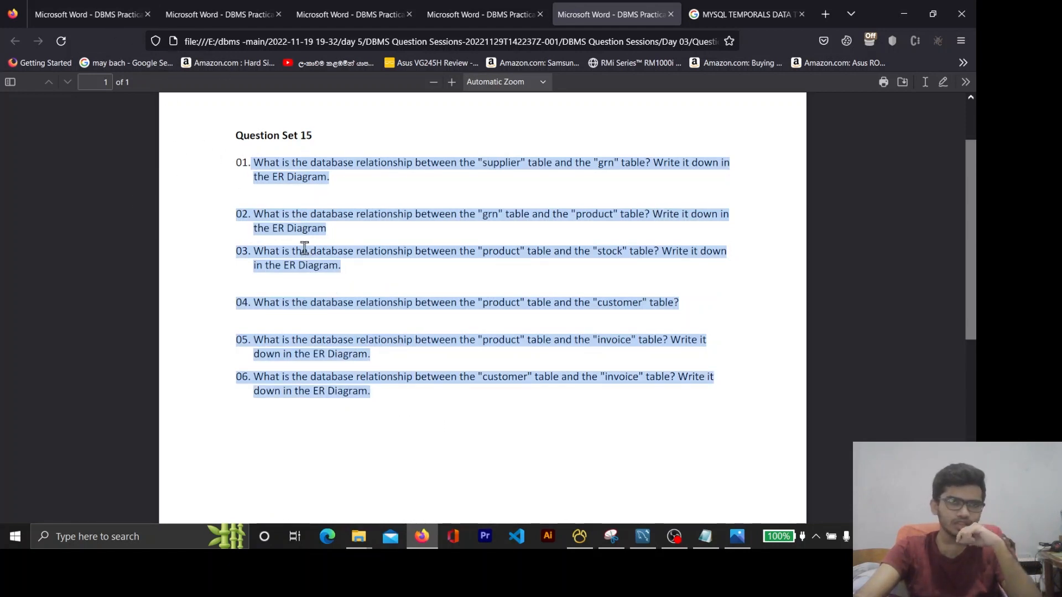
left_click(311, 174)
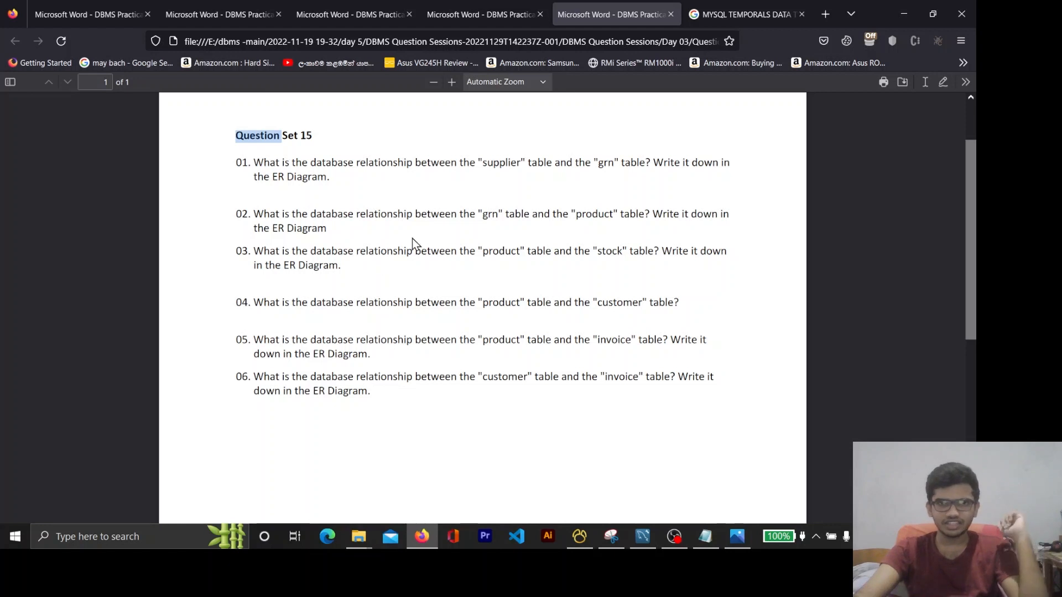
double_click(241, 165)
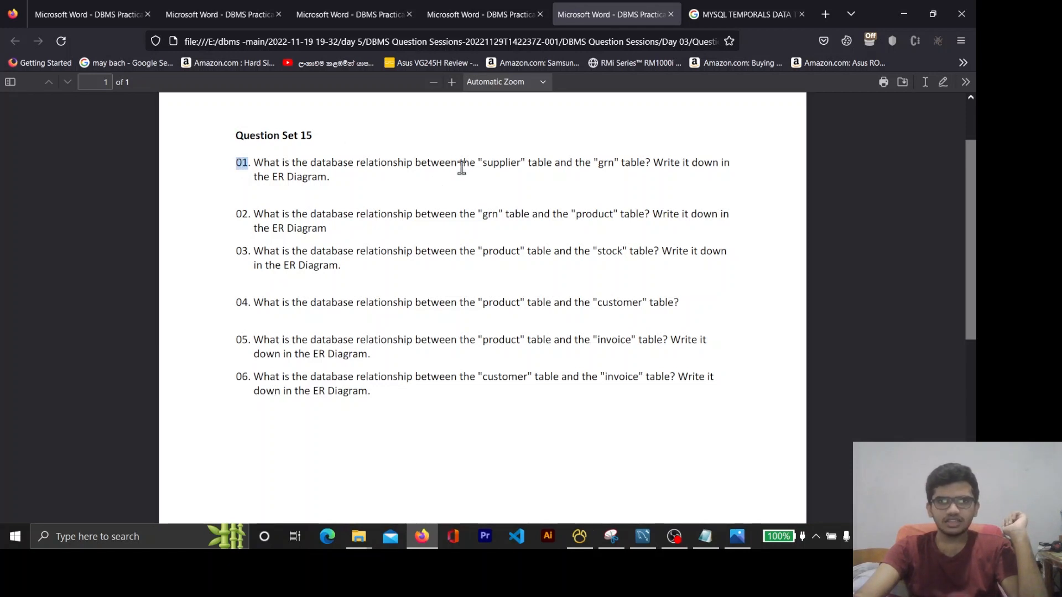
double_click(496, 163)
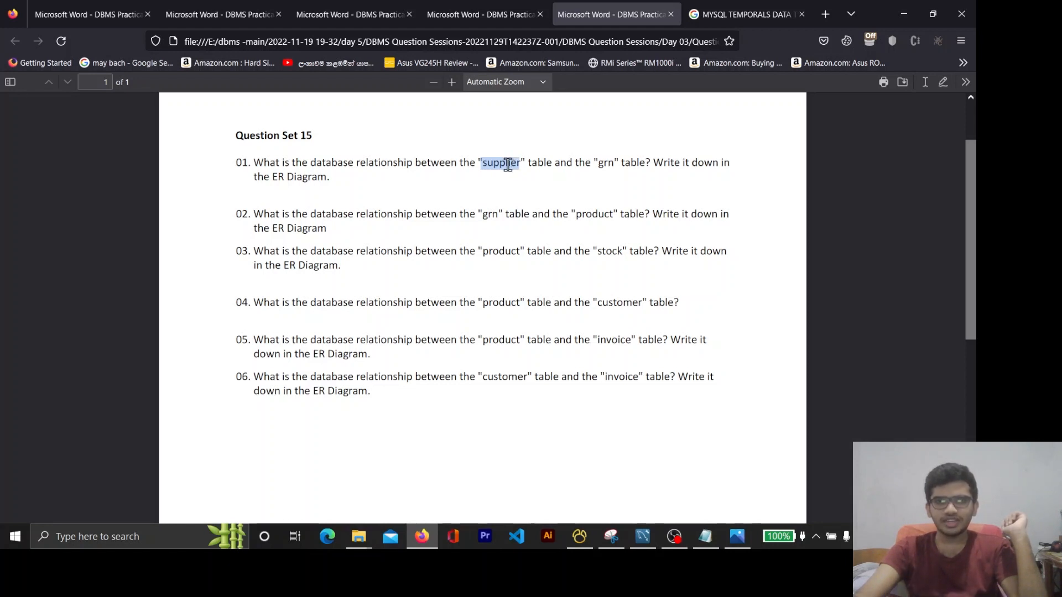
double_click(606, 159)
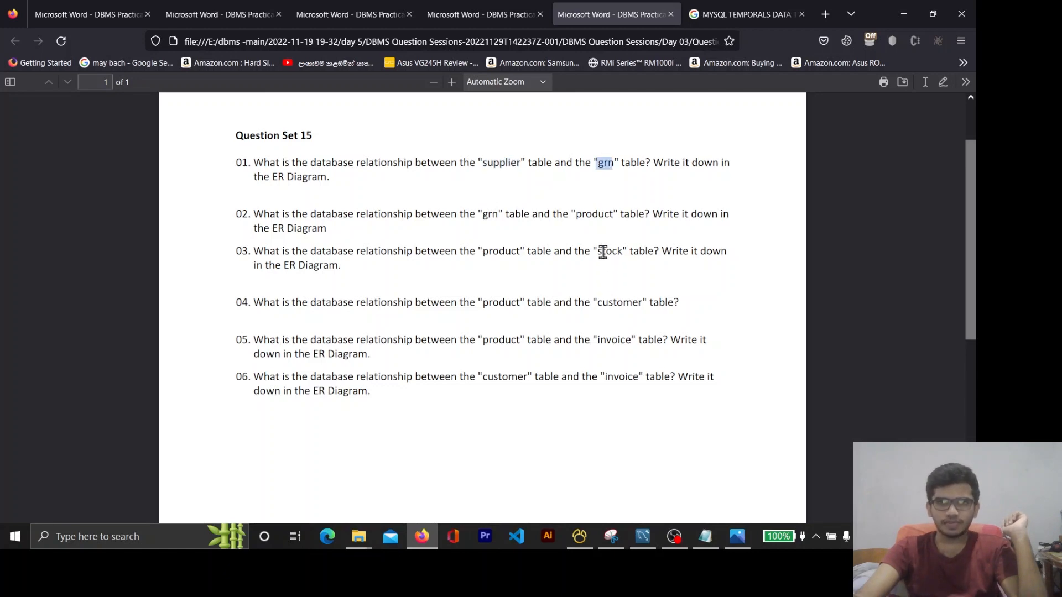
Return to MySQL Workbench and place the grn table between customer and supplier, shifting supplier slightly up and away from grn
left_click(902, 8)
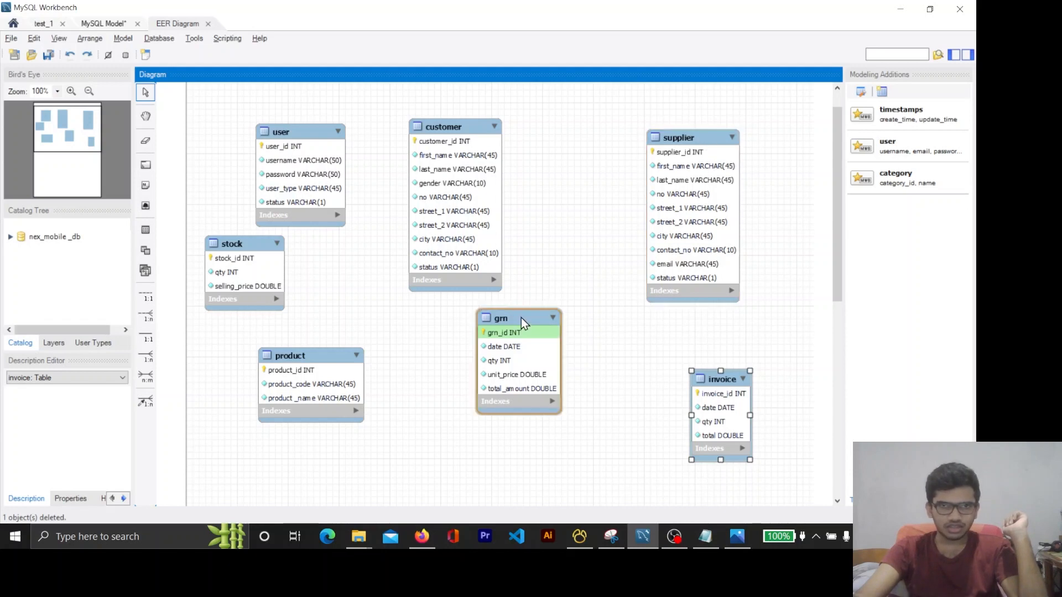
left_click_drag(521, 317, 585, 129)
left_click_drag(665, 135, 688, 121)
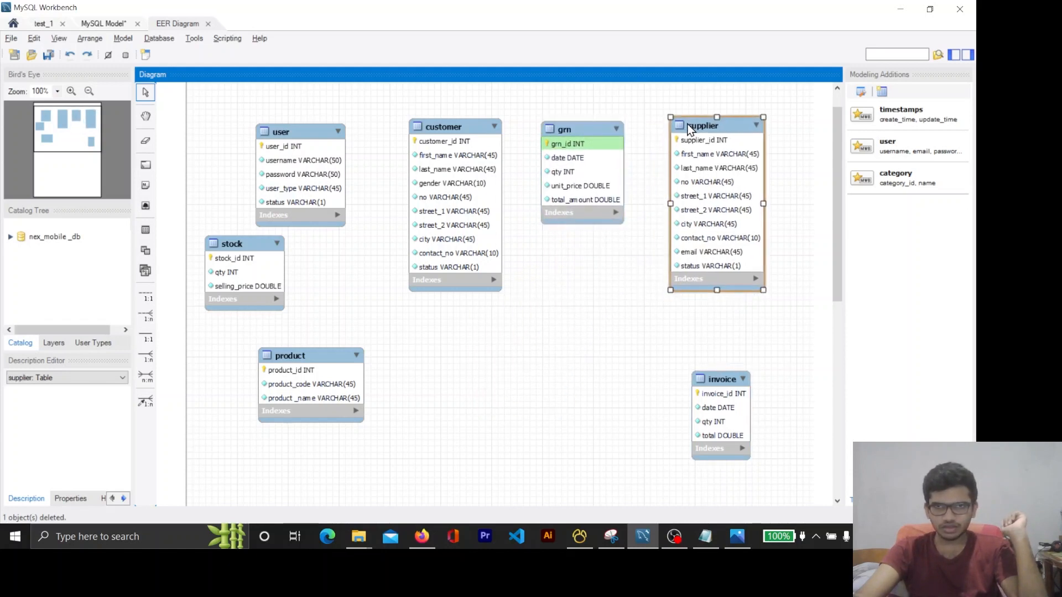
Switch to Firefox and read question 02 of Question Set 13 about recording the bills paid by suppliers
left_click(421, 537)
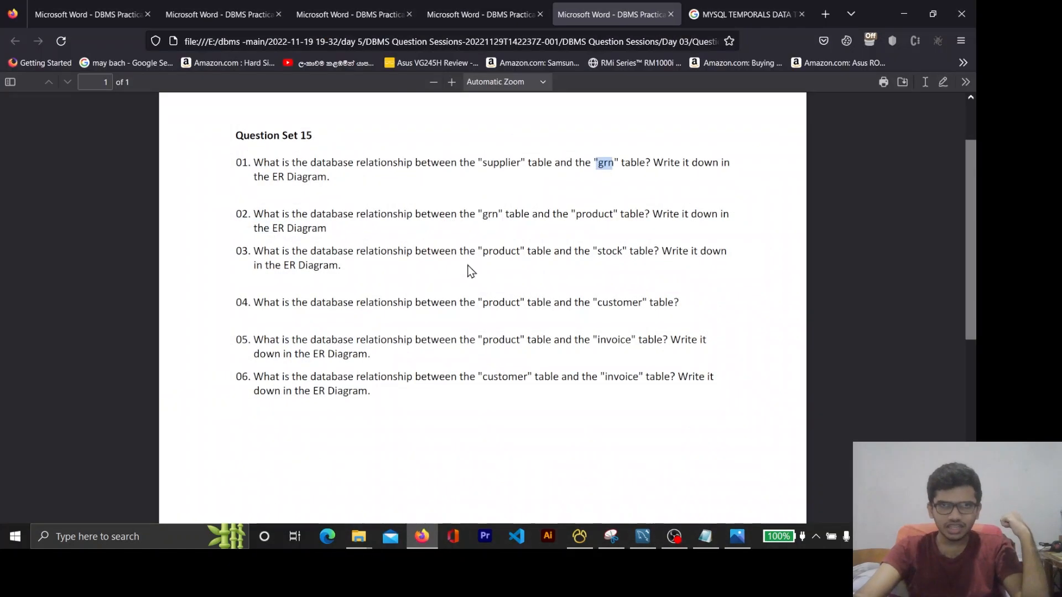
left_click(484, 3)
left_click(357, 7)
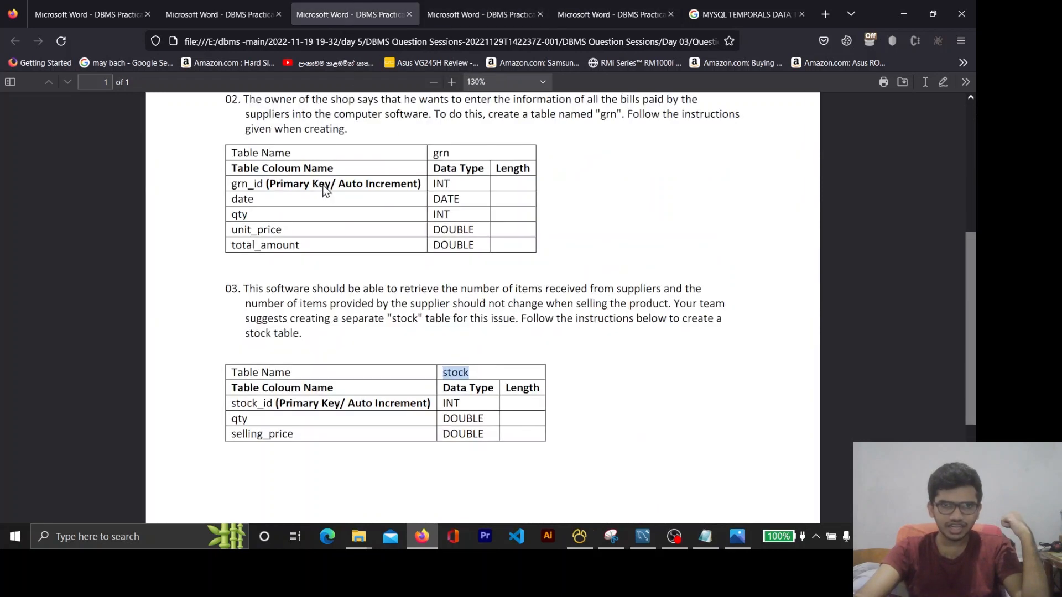
scroll(430, 328, "up", 4)
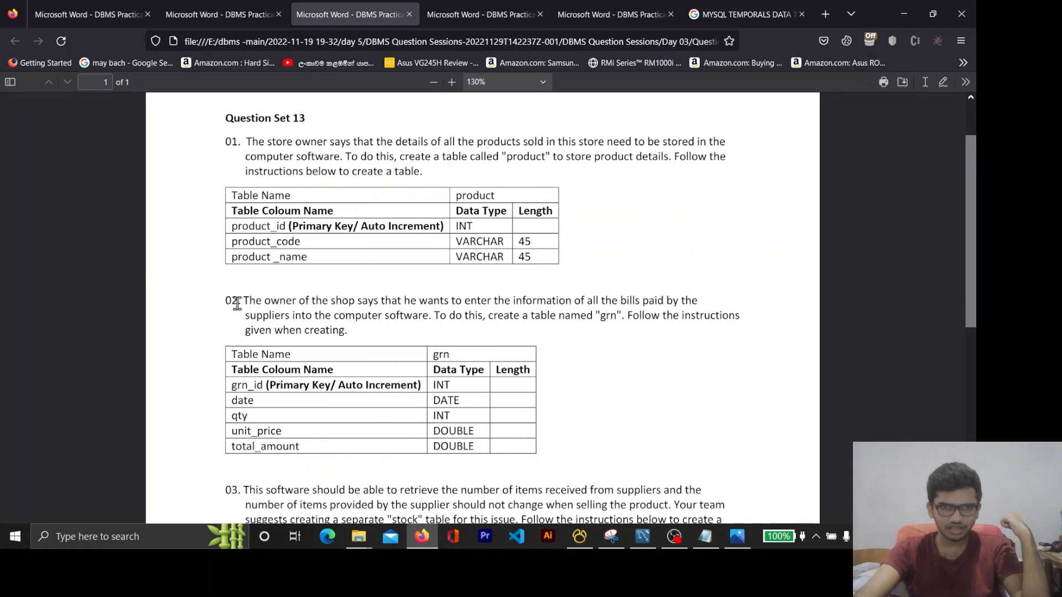
left_click_drag(249, 306, 450, 321)
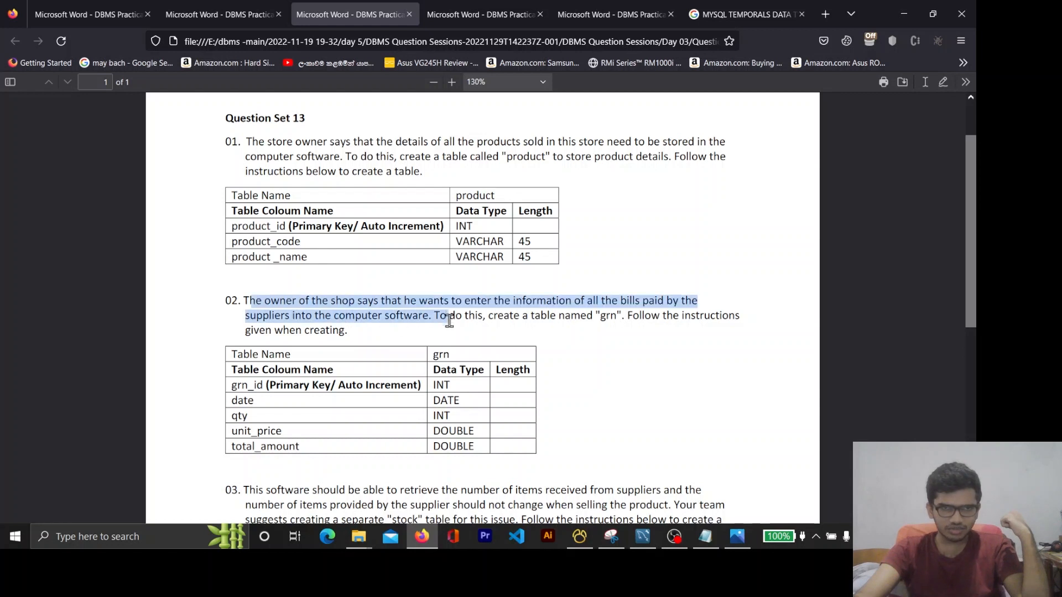
left_click_drag(349, 335, 348, 333)
left_click(387, 330)
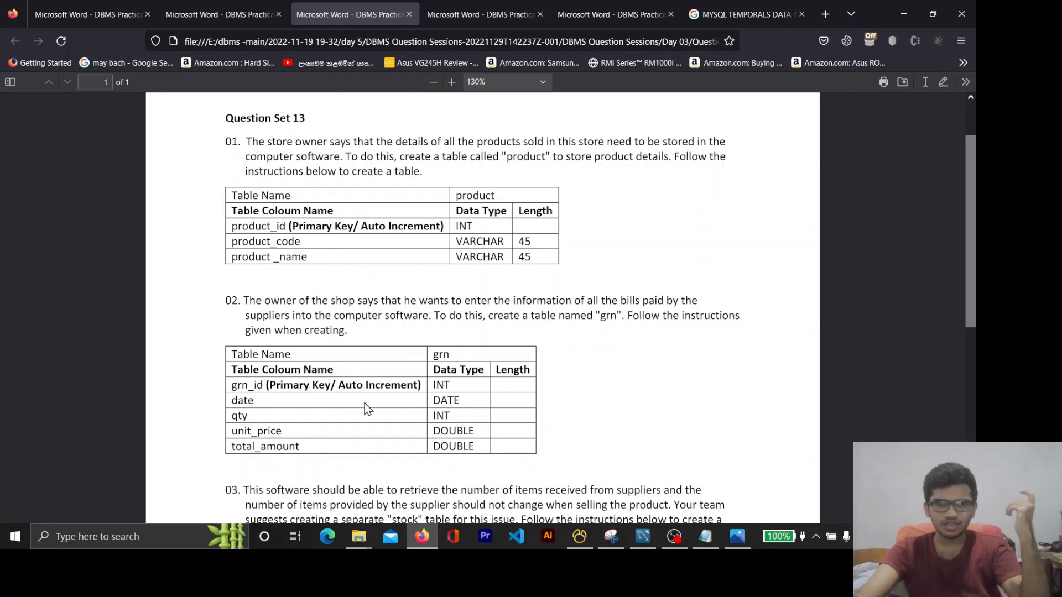
Re-read the grn table's name, purpose and creation instructions in question 02 of Question Set 13
double_click(617, 316)
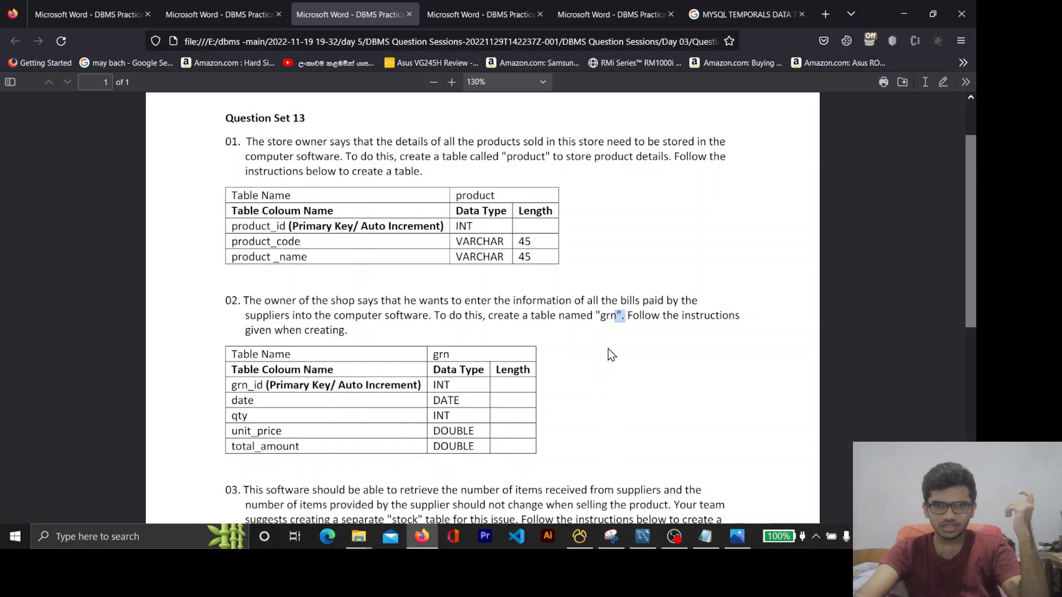
double_click(609, 316)
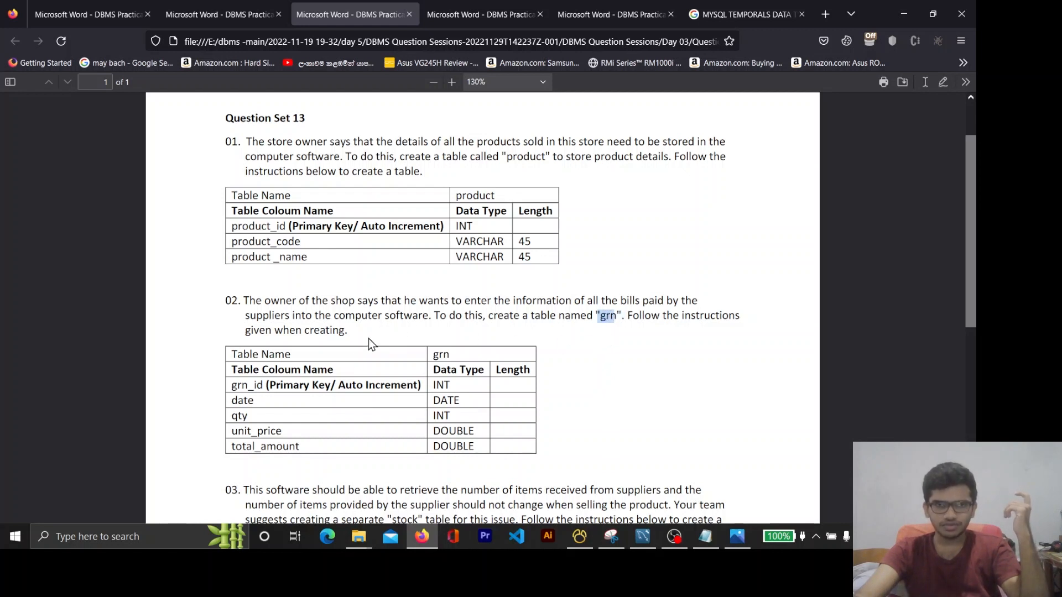
double_click(316, 329)
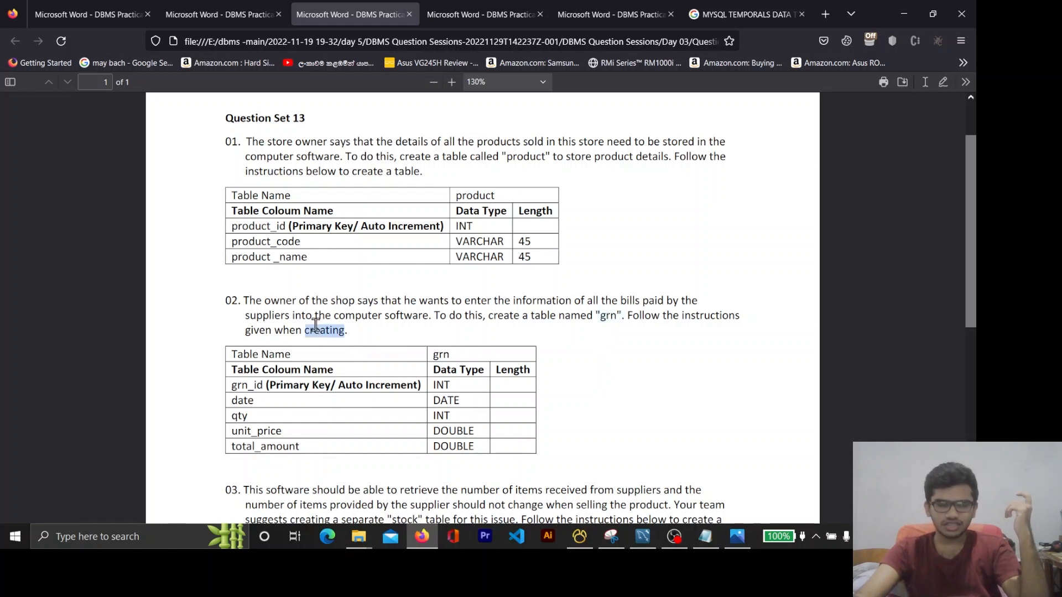
left_click(378, 328)
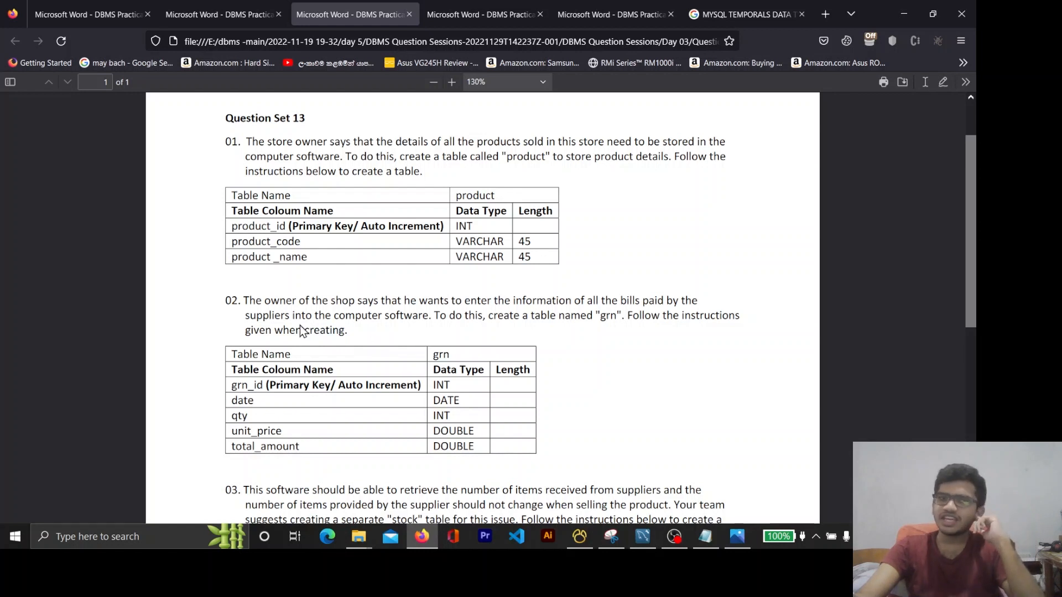
left_click_drag(246, 301, 349, 349)
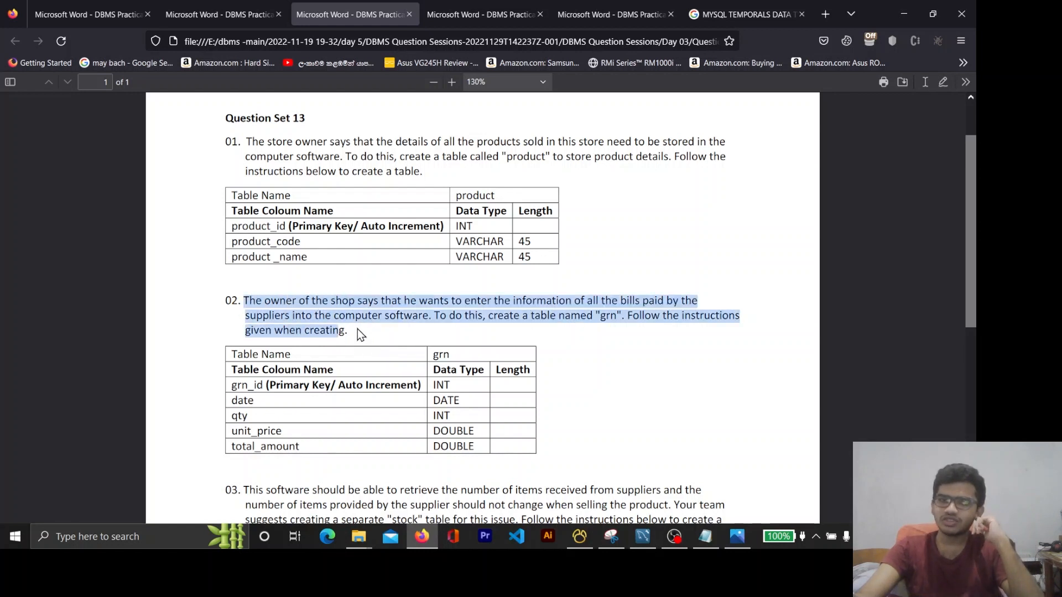
left_click(357, 328)
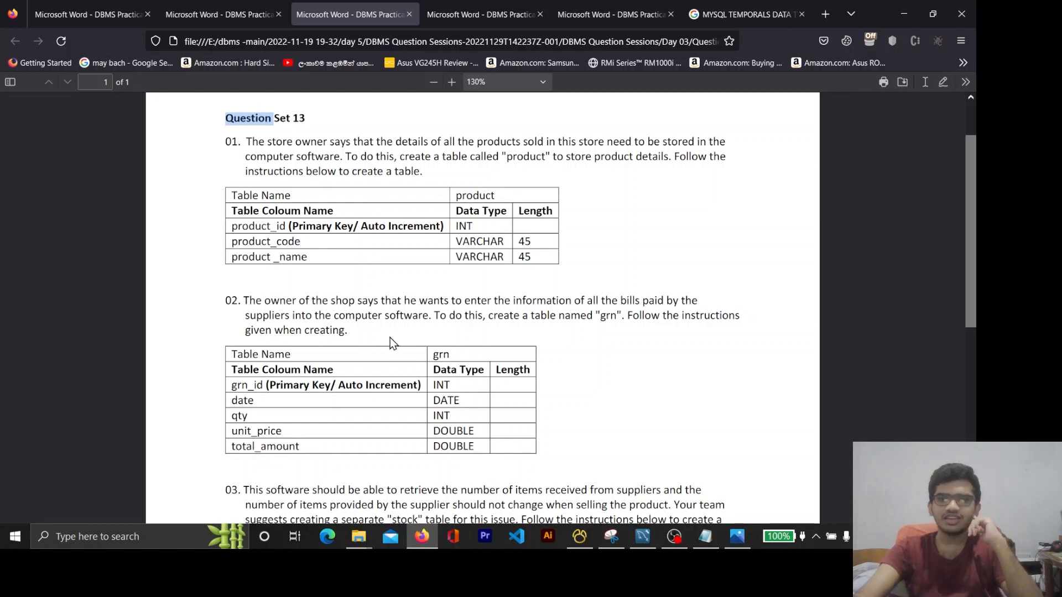
double_click(605, 316)
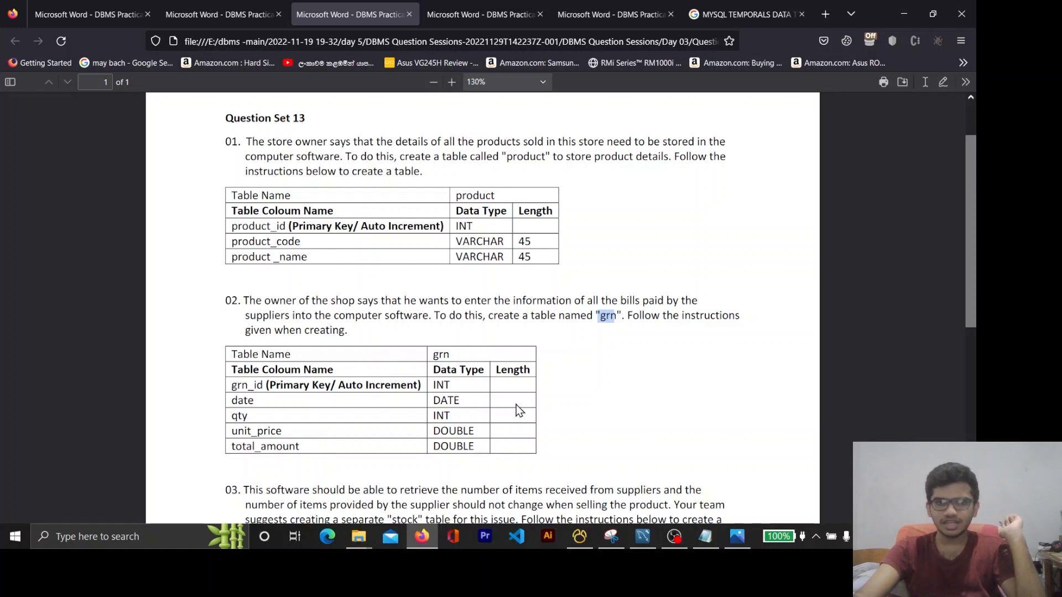
double_click(441, 355)
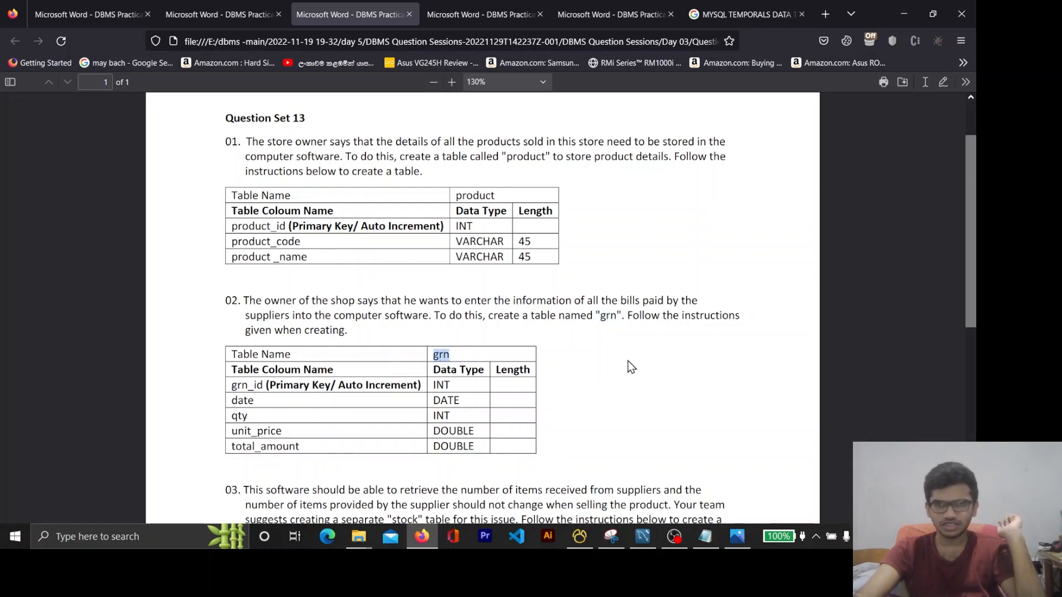
Return to MySQL Workbench, add a 1:n non-identifying relationship from grn to supplier, and shift supplier up and farther from grn
left_click(904, 13)
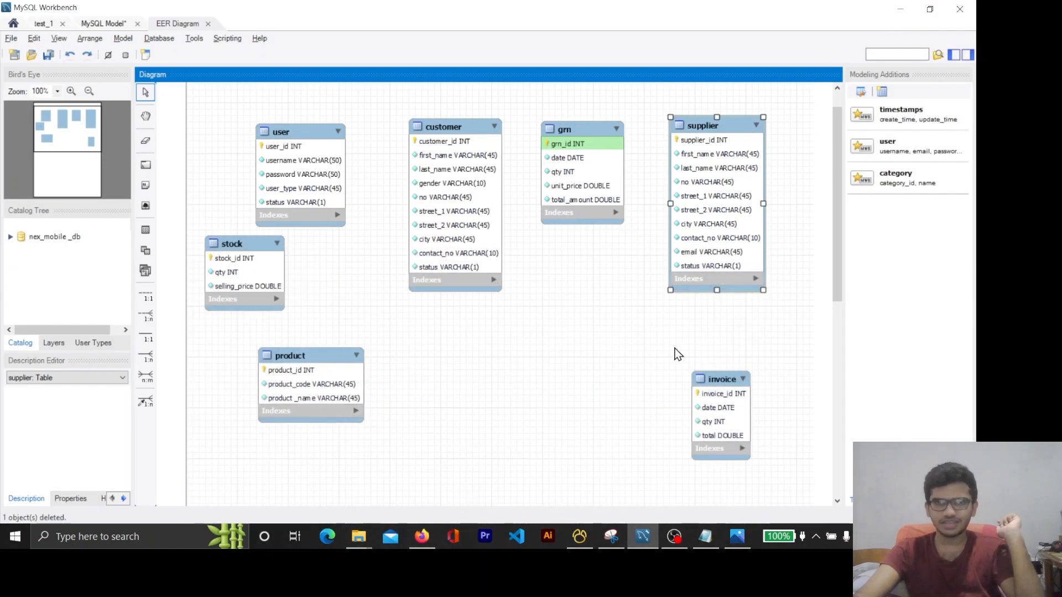
left_click(650, 332)
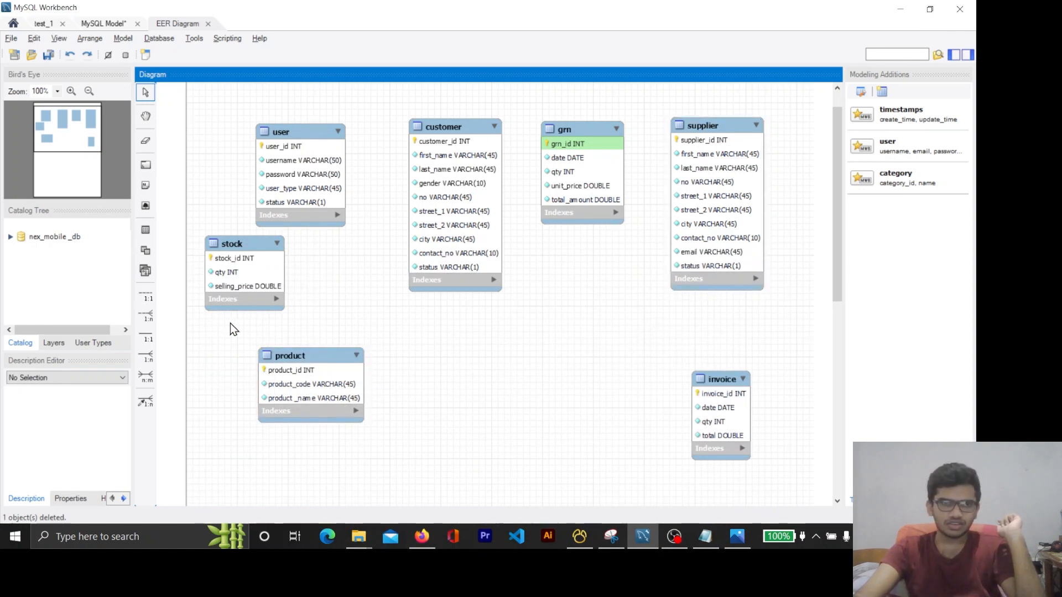
left_click(147, 316)
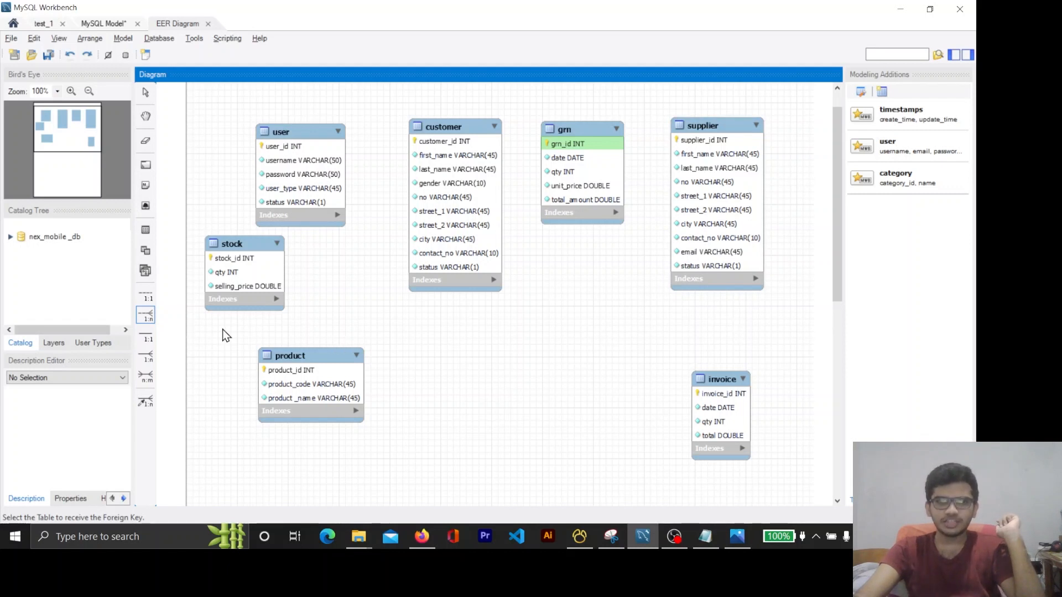
left_click(574, 206)
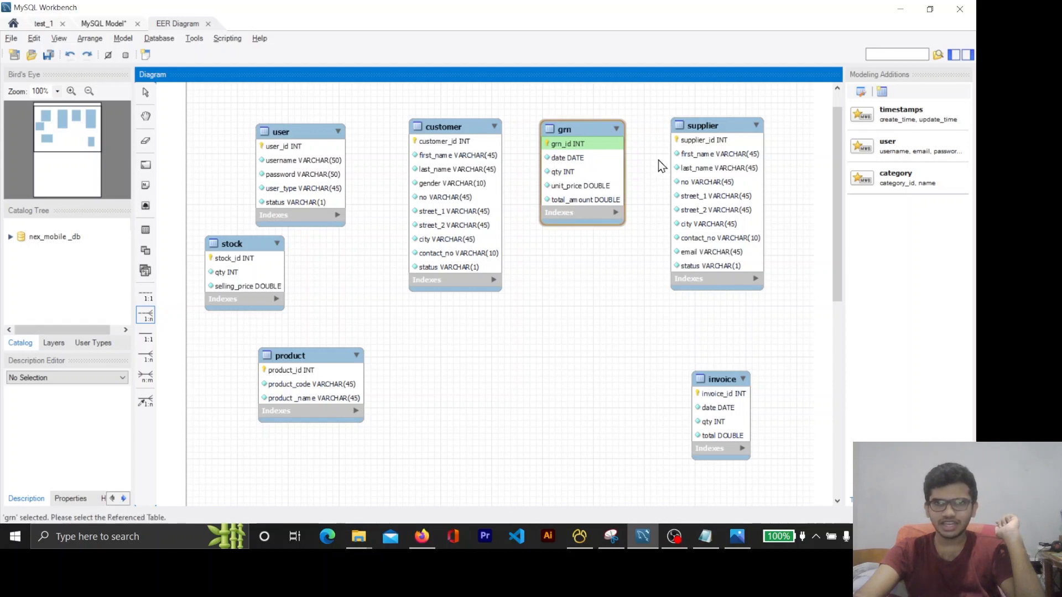
left_click(713, 151)
left_click_drag(725, 140, 754, 128)
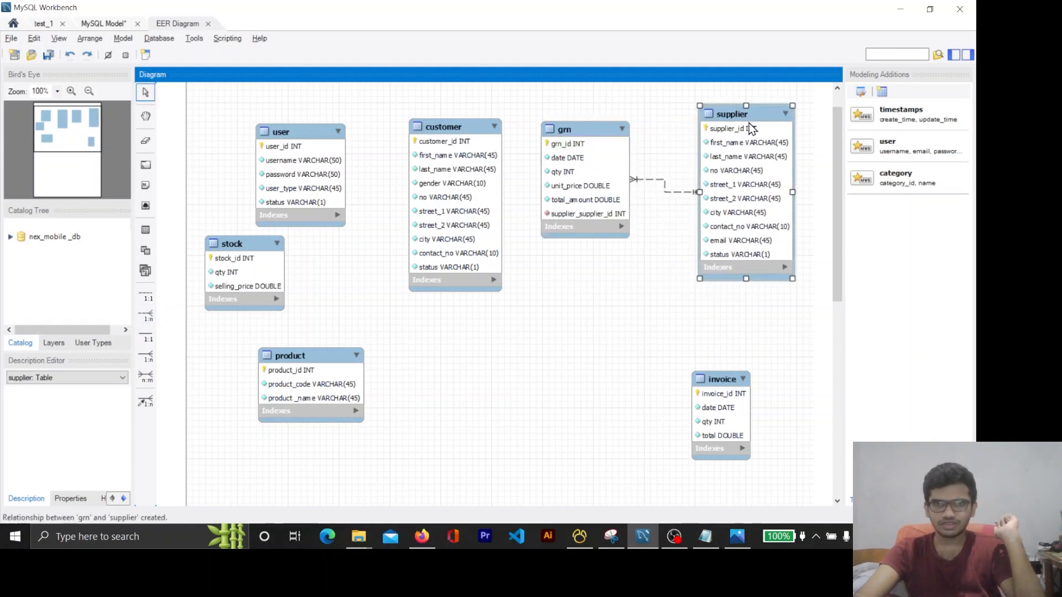
Switch to Firefox and read question 02 of Question Set 15 about the relationship between the grn and product tables
left_click(431, 541)
left_click(429, 540)
left_click(429, 539)
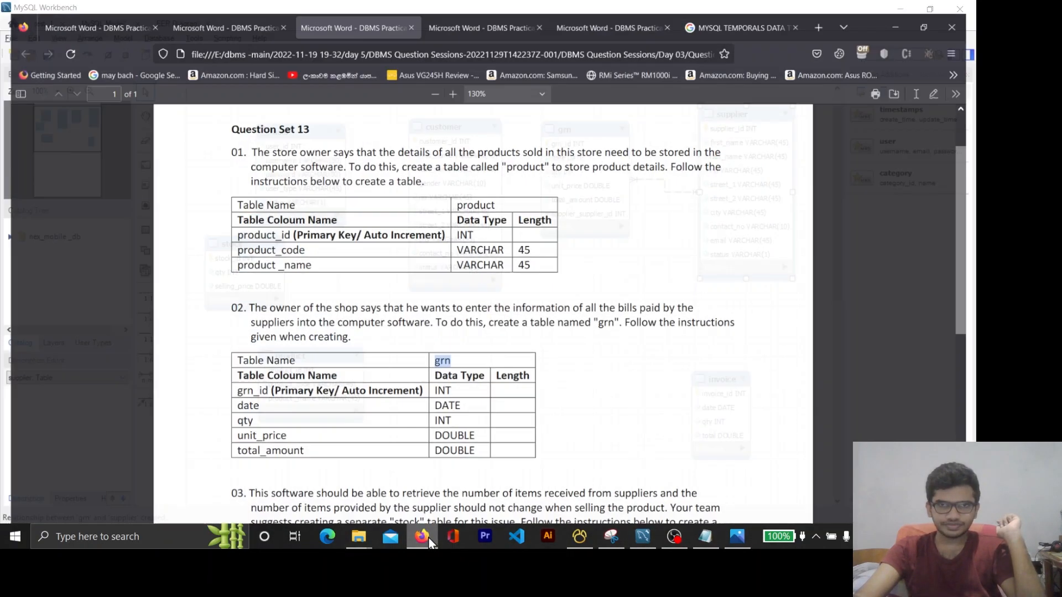
left_click(430, 542)
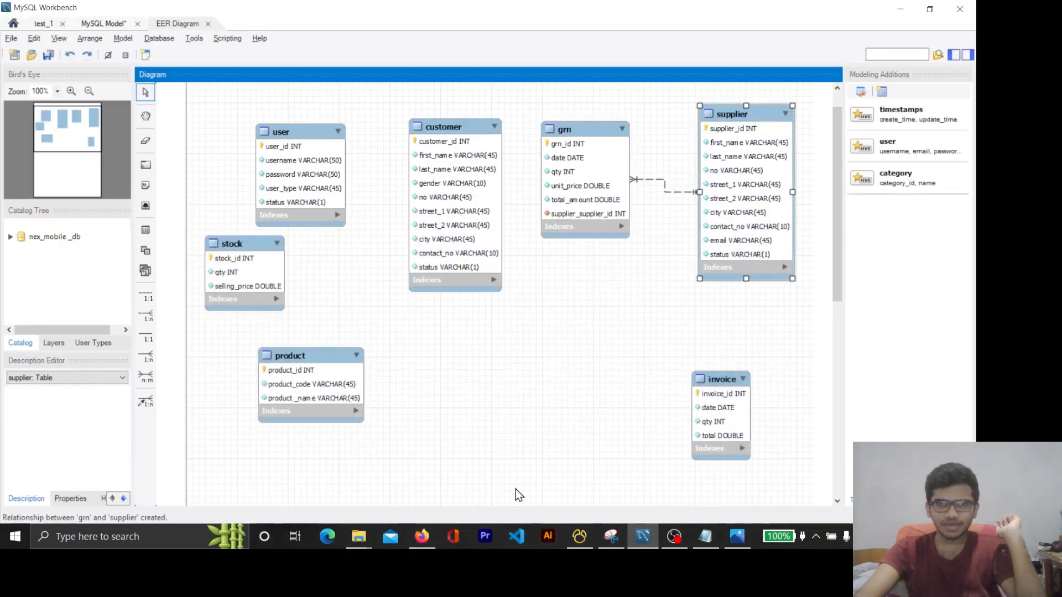
left_click(425, 541)
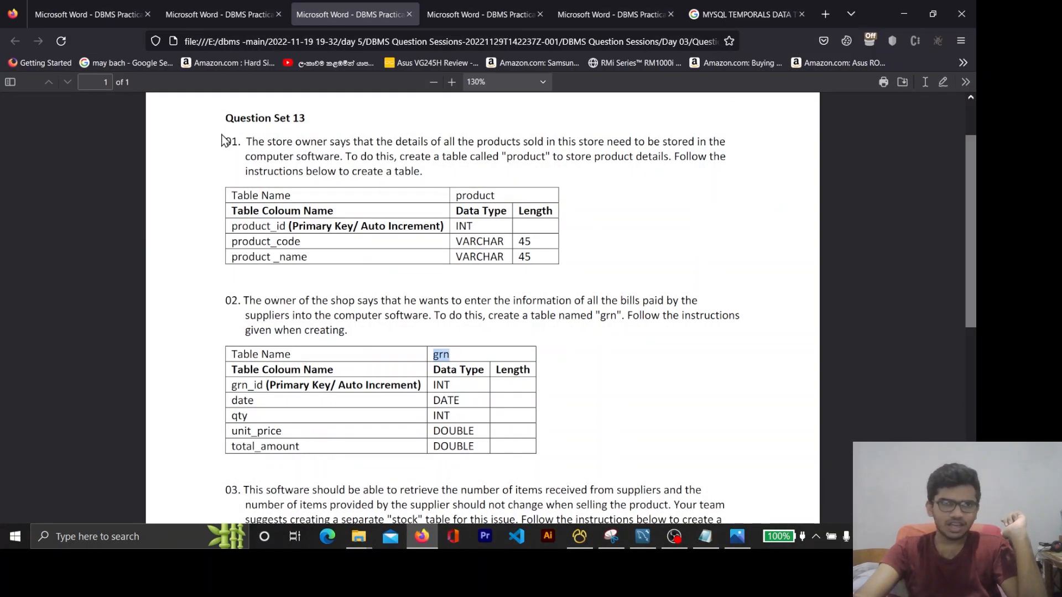
left_click_drag(225, 141, 479, 241)
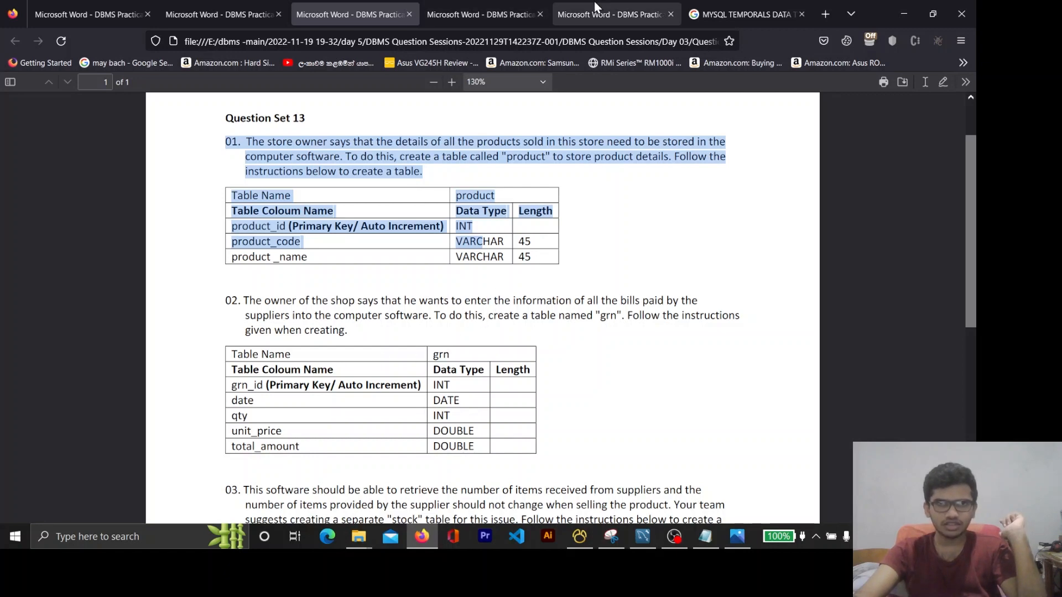
left_click(610, 1)
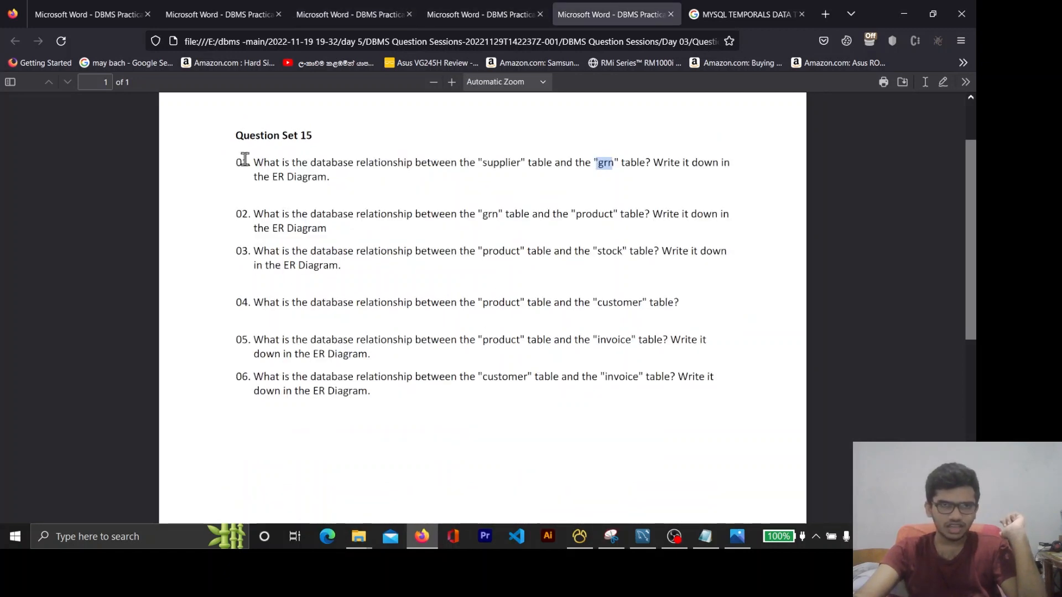
left_click_drag(242, 162, 327, 164)
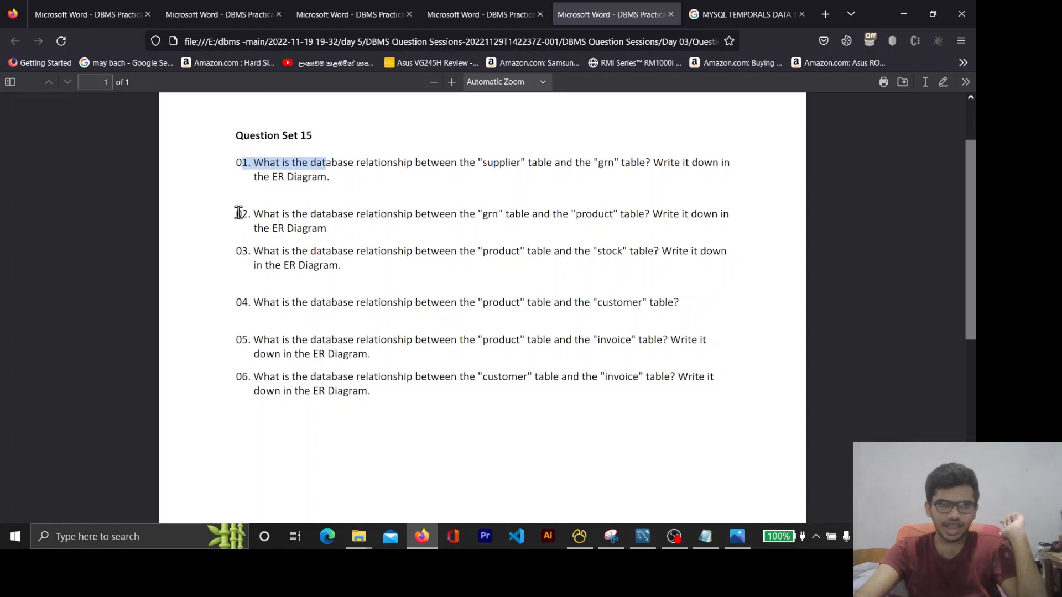
left_click_drag(236, 213, 374, 248)
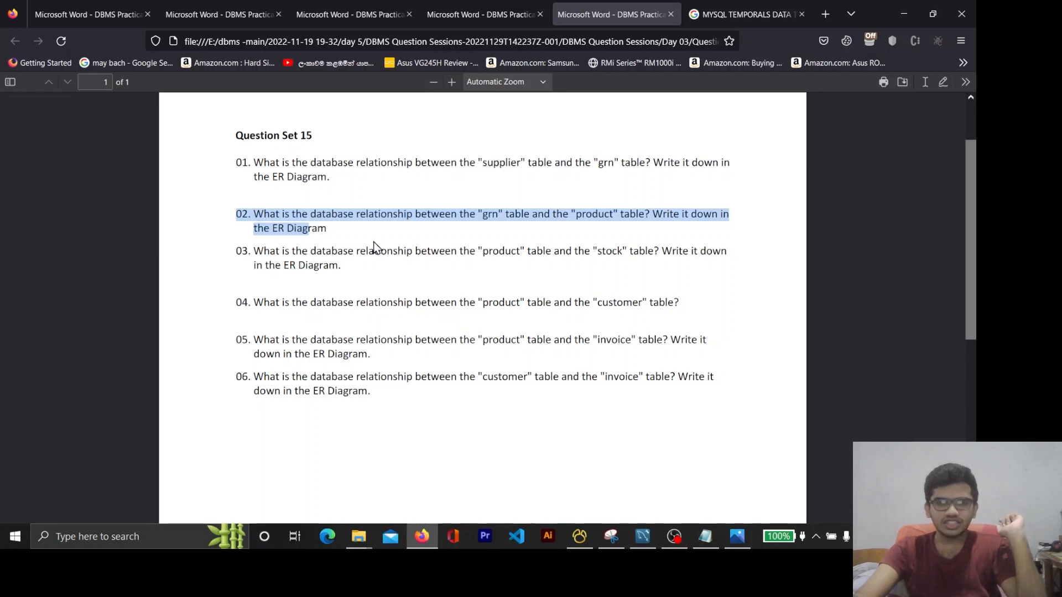
left_click(501, 246)
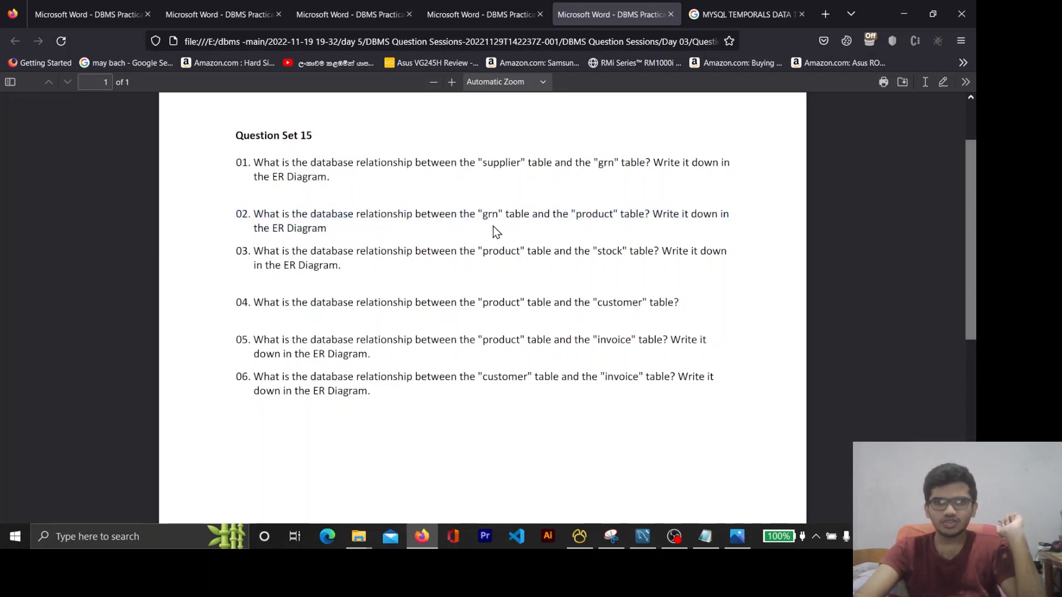
double_click(490, 215)
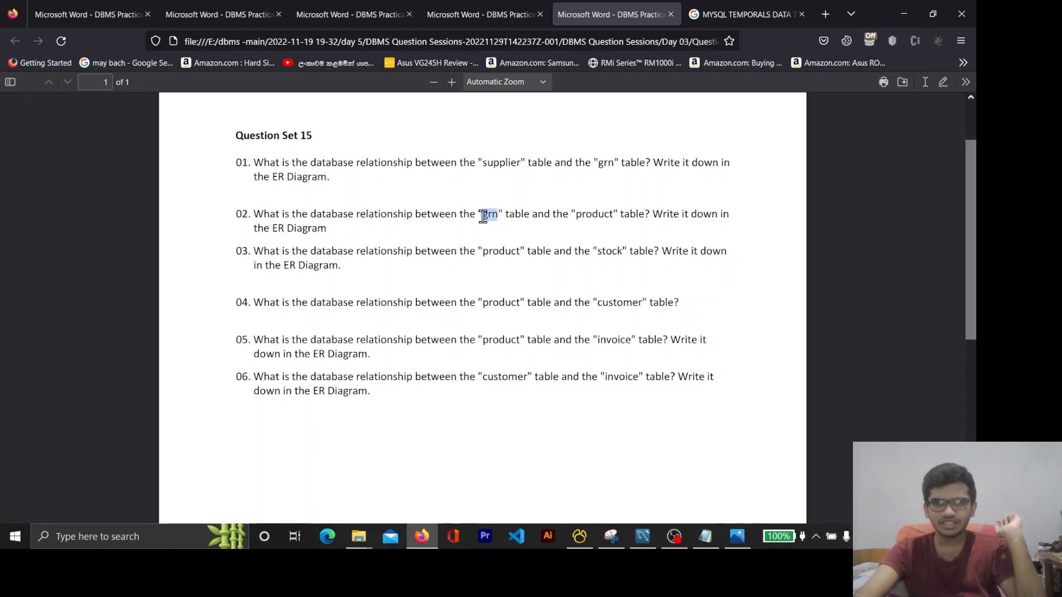
double_click(605, 216)
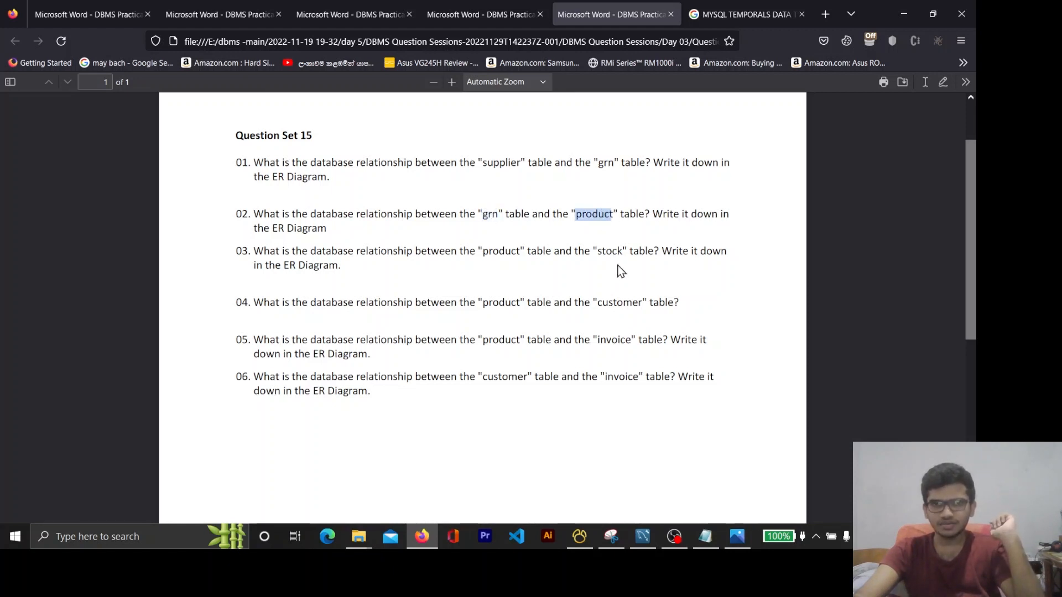
Review the product and grn table descriptions in Question Set 13 to work out how the two tables relate
left_click(452, 11)
left_click(337, 8)
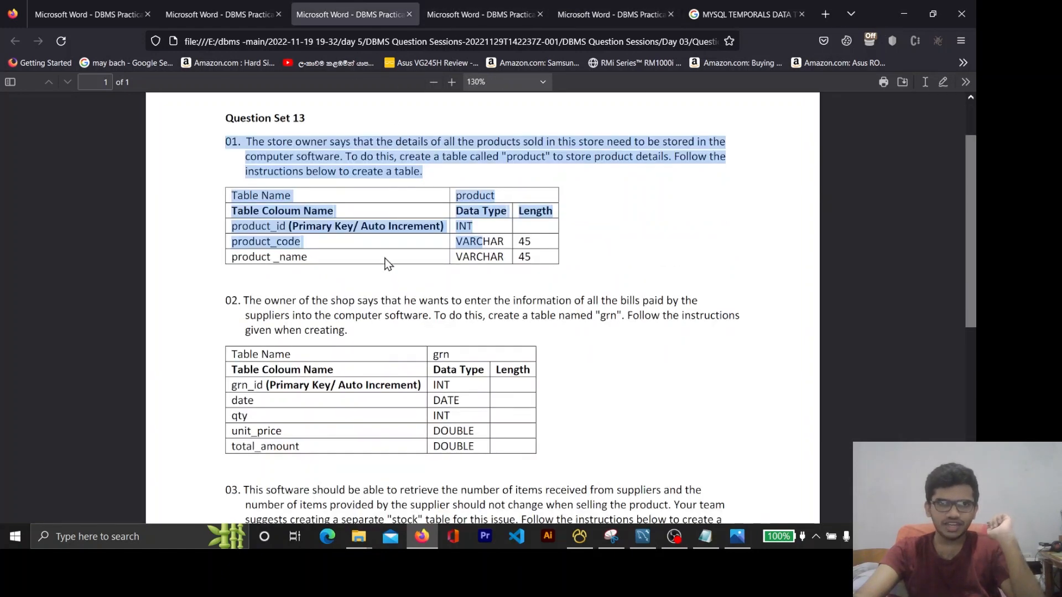
scroll(424, 273, "down", 3)
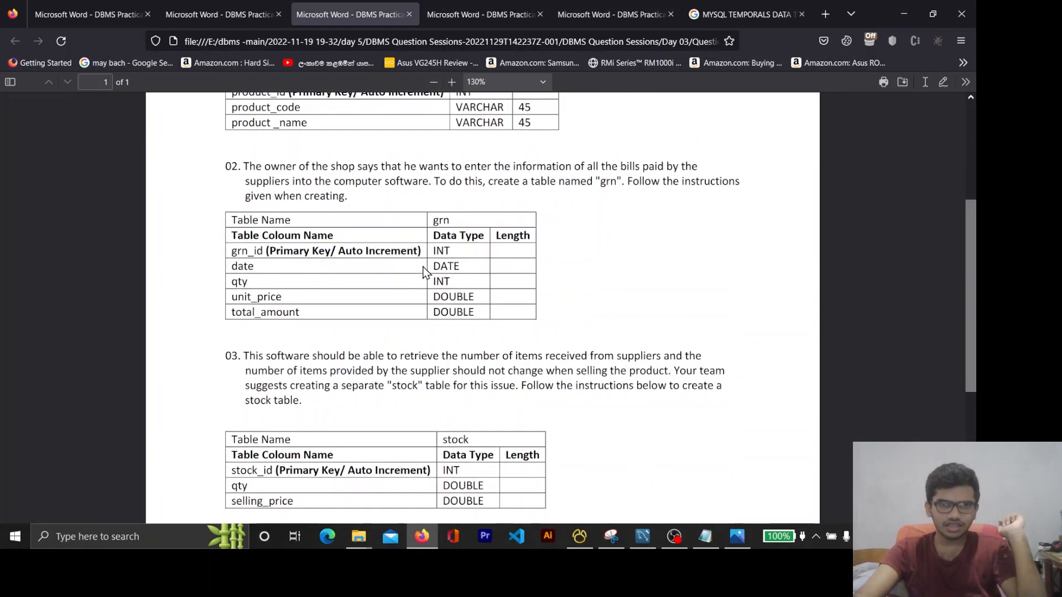
scroll(425, 272, "up", 3)
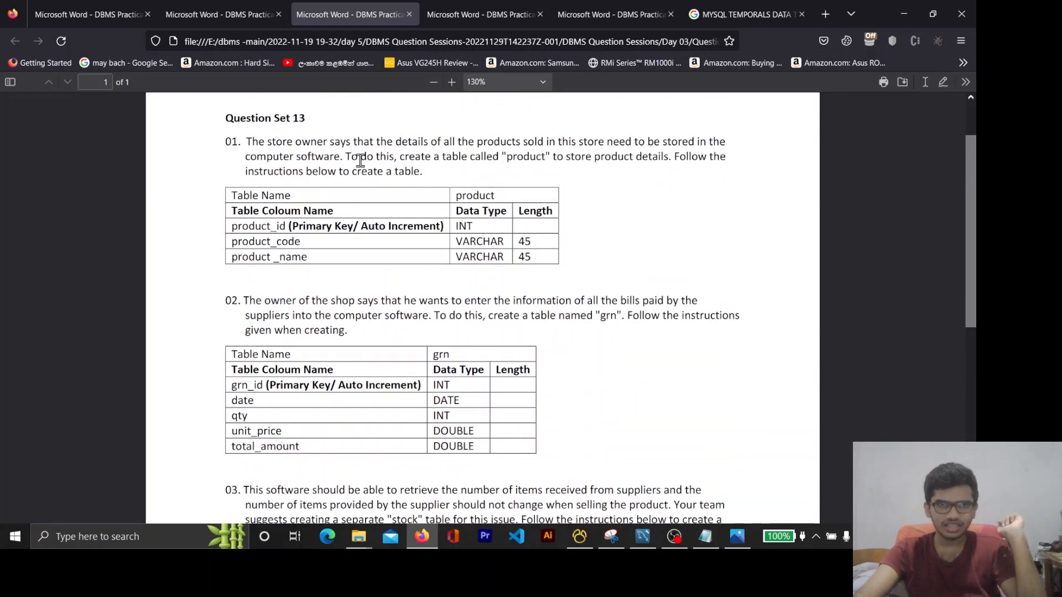
mouse_move(430, 177)
left_mouse_down()
mouse_move(286, 149)
mouse_move(354, 162)
mouse_move(421, 158)
mouse_move(426, 177)
left_mouse_up()
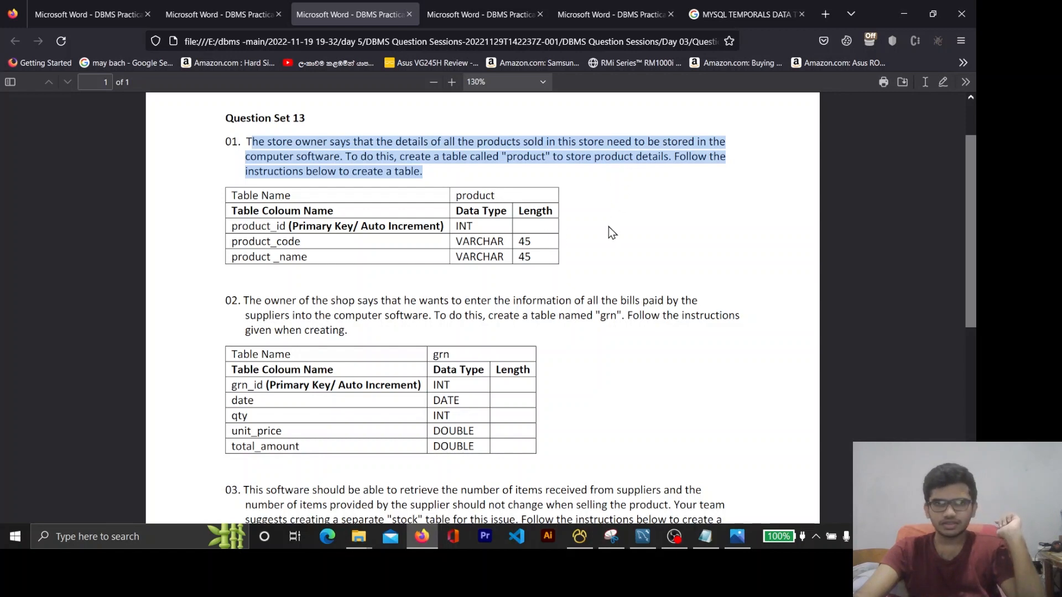
Return to MySQL Workbench and place the product table below customer, with the grn table beside it between product and invoice
left_click(905, 16)
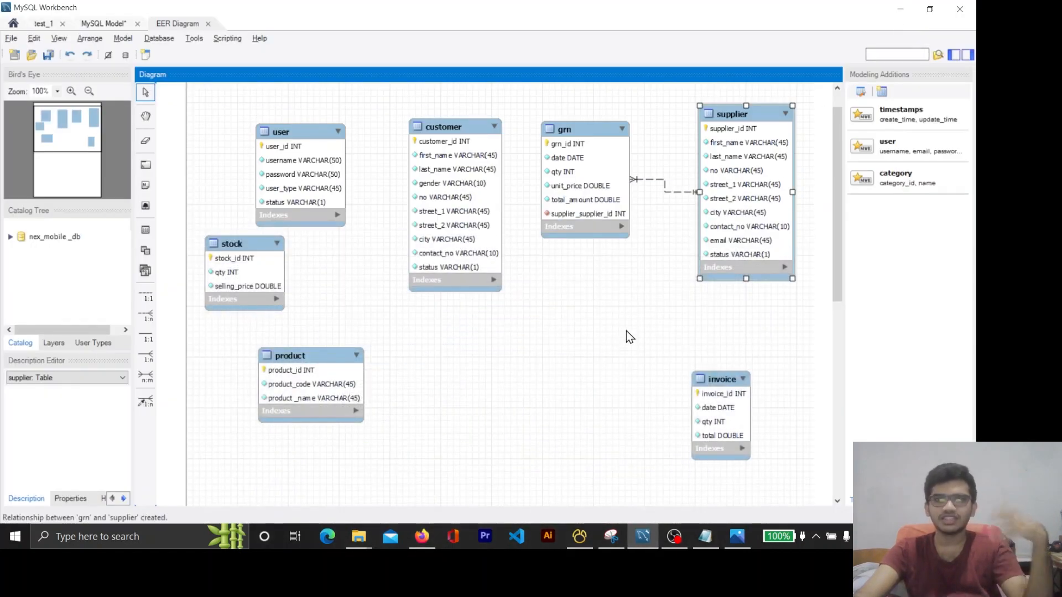
left_click_drag(323, 369, 426, 345)
left_click_drag(575, 142, 548, 334)
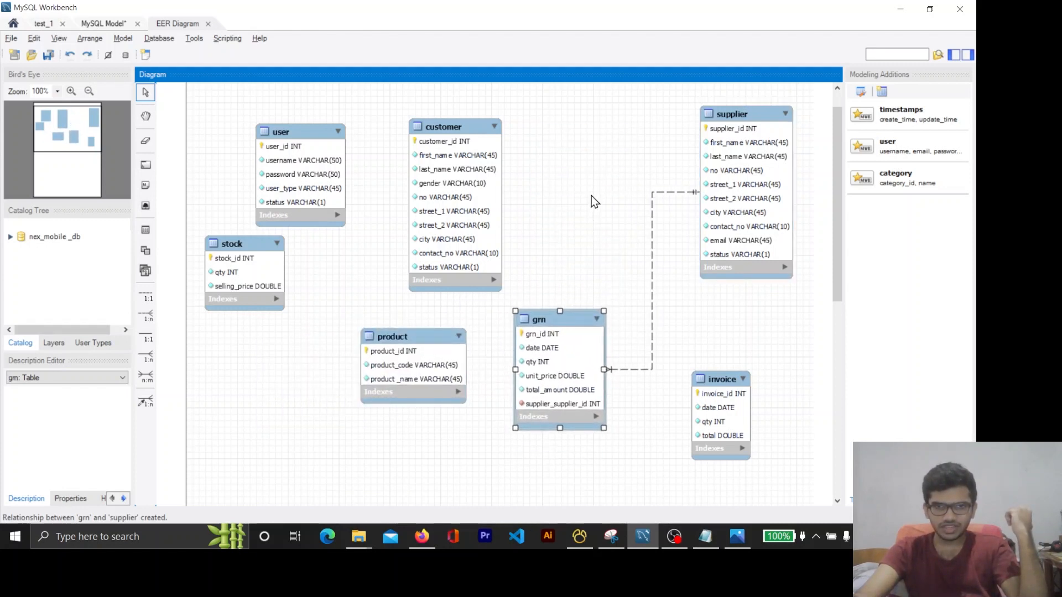
scroll(592, 196, "down", 3)
left_click_drag(446, 246, 436, 242)
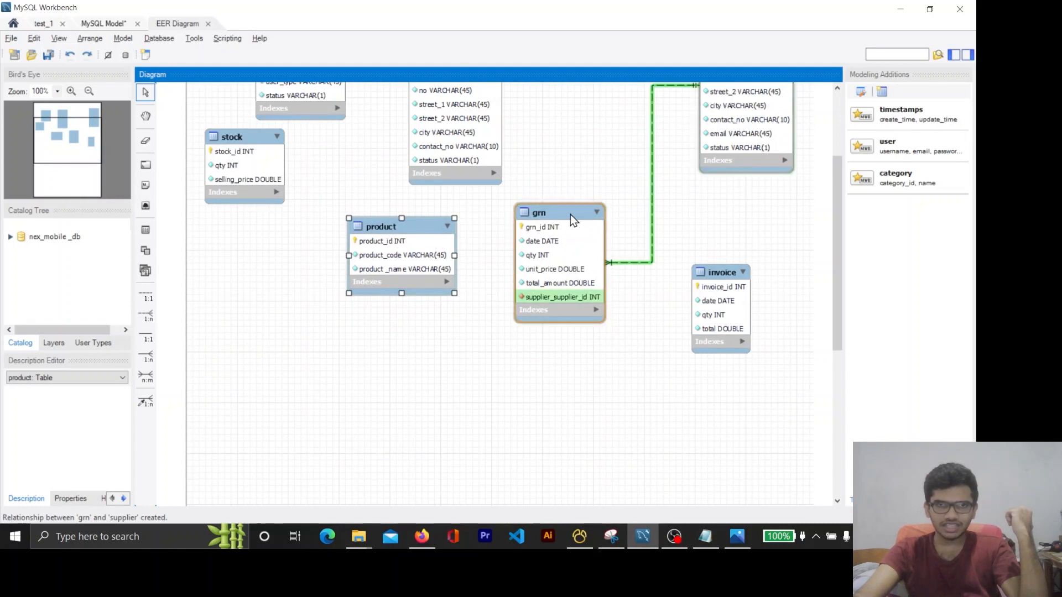
Spread the product and grn tables farther apart below customer, leaving a wide gap between the two
mouse_move(570, 214)
left_mouse_down()
mouse_move(546, 213)
mouse_move(579, 212)
mouse_move(557, 213)
left_mouse_up()
left_click_drag(415, 241, 408, 242)
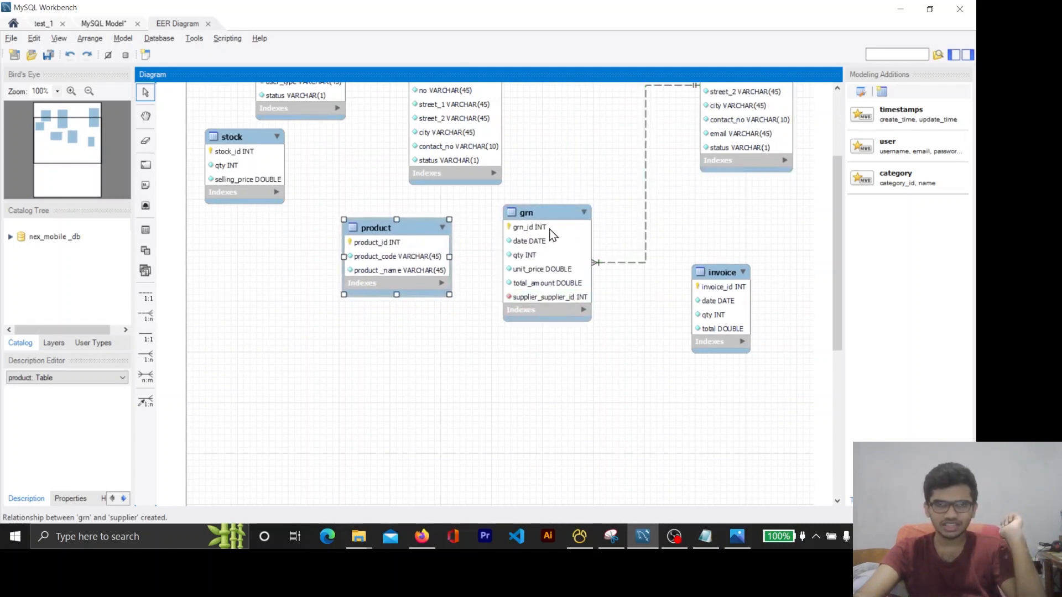
left_click_drag(550, 232, 561, 228)
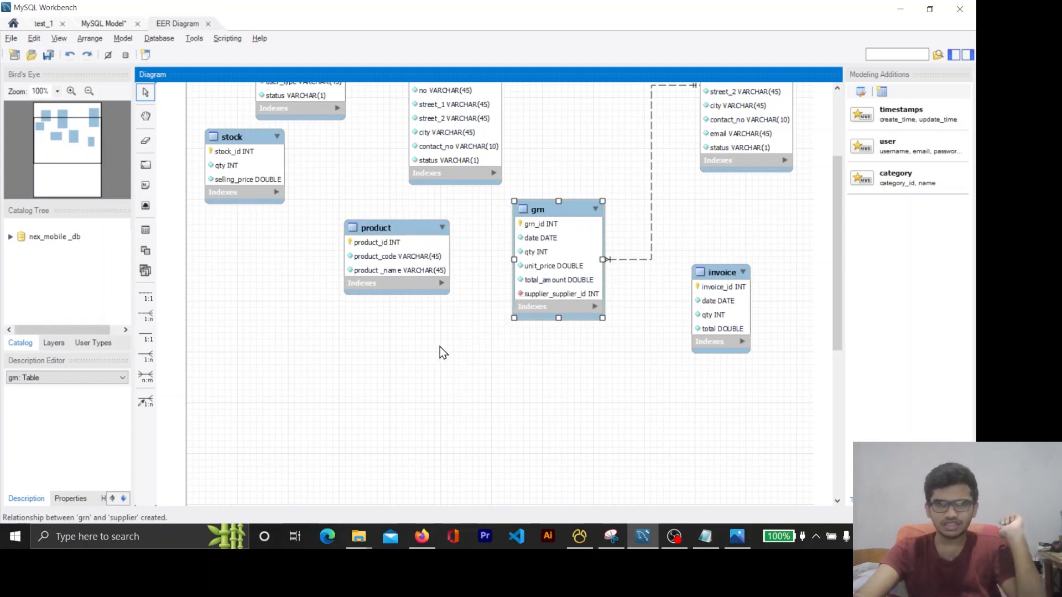
left_click_drag(430, 237, 407, 241)
left_click_drag(551, 224, 541, 234)
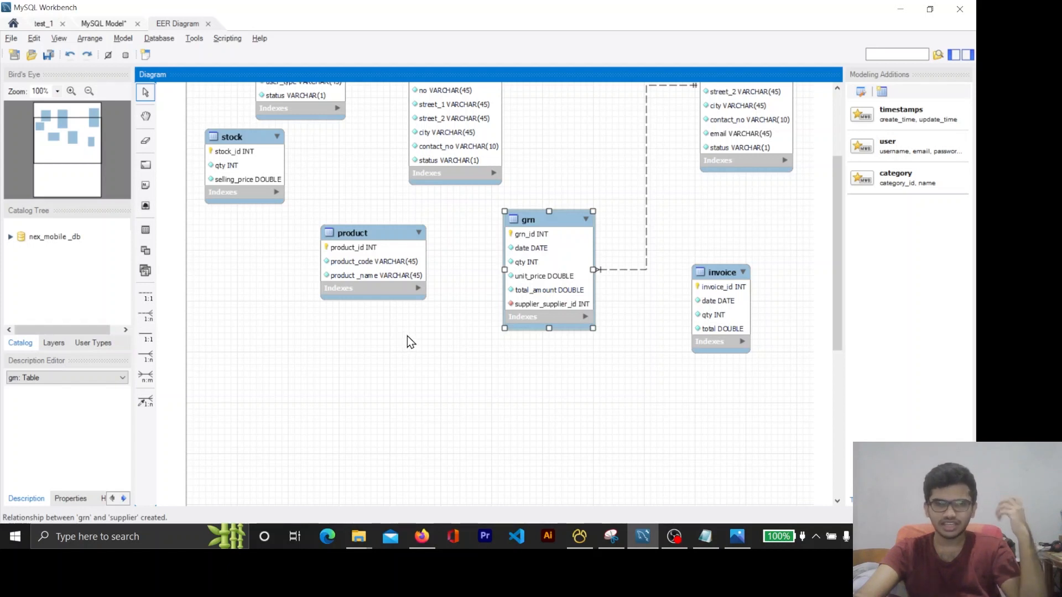
Add an n:m identifying relationship between product and grn, and place the resulting associative table below and between them
scroll(468, 371, "up", 1)
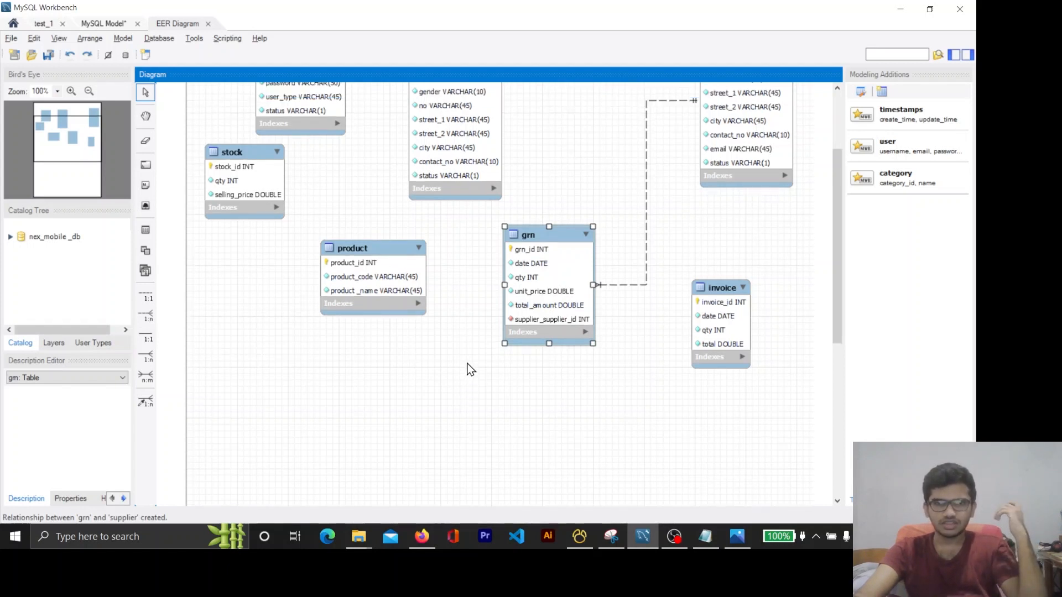
scroll(470, 369, "up", 3)
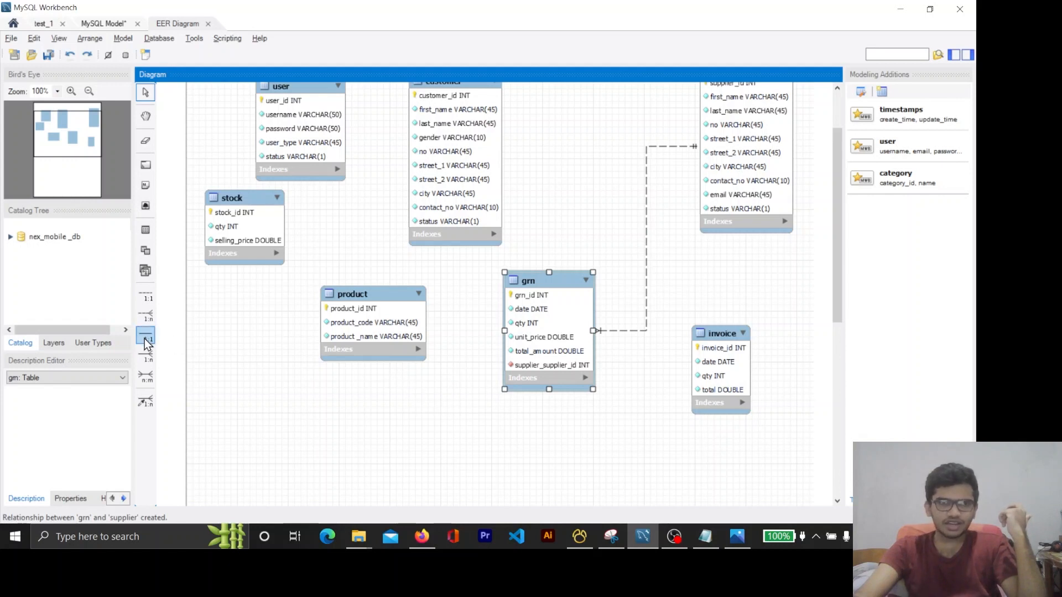
left_click(146, 376)
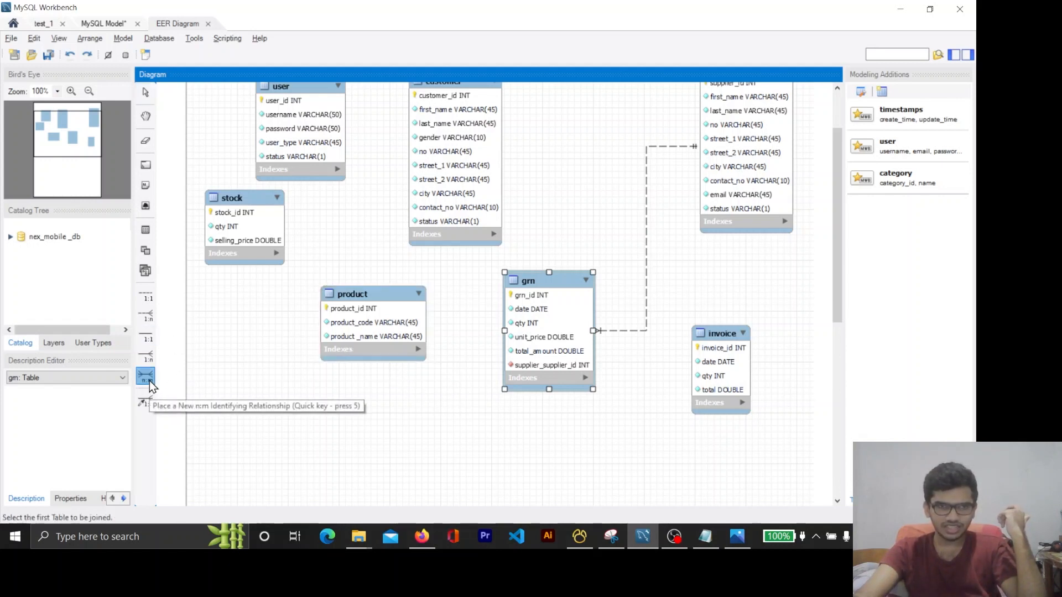
left_click(406, 328)
left_click(559, 328)
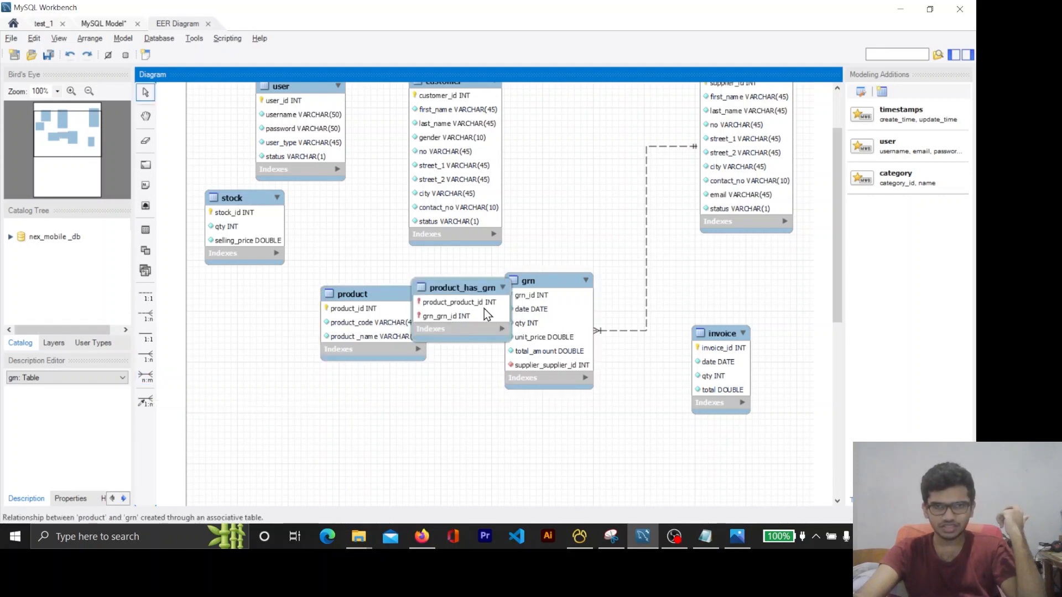
left_click_drag(484, 309, 475, 442)
scroll(659, 410, "down", 3)
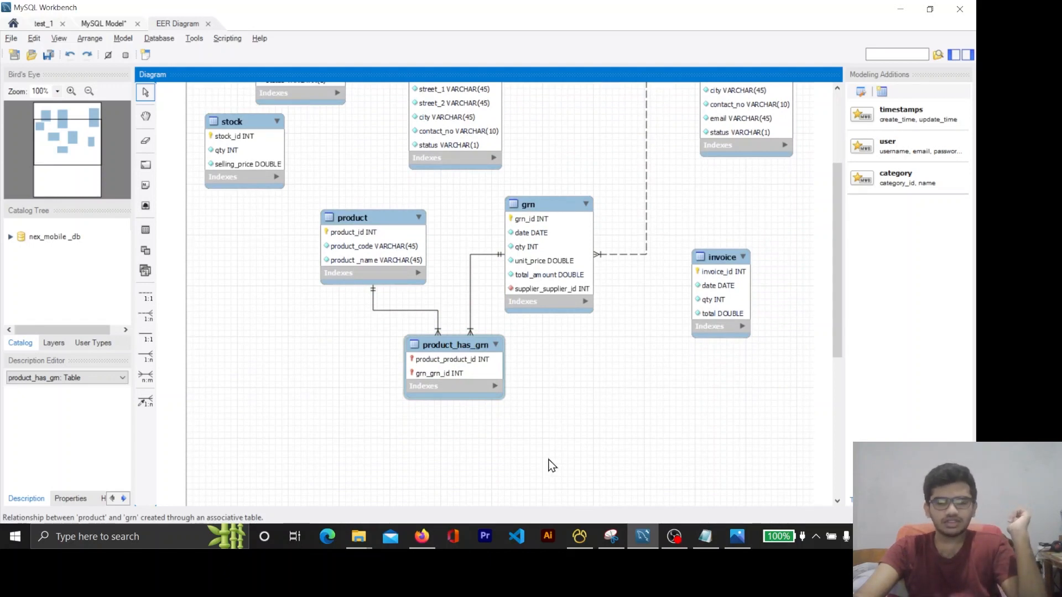
Switch to Firefox and read question 03 of Question Set 15 about the relationship between the product and stock tables
left_click(426, 538)
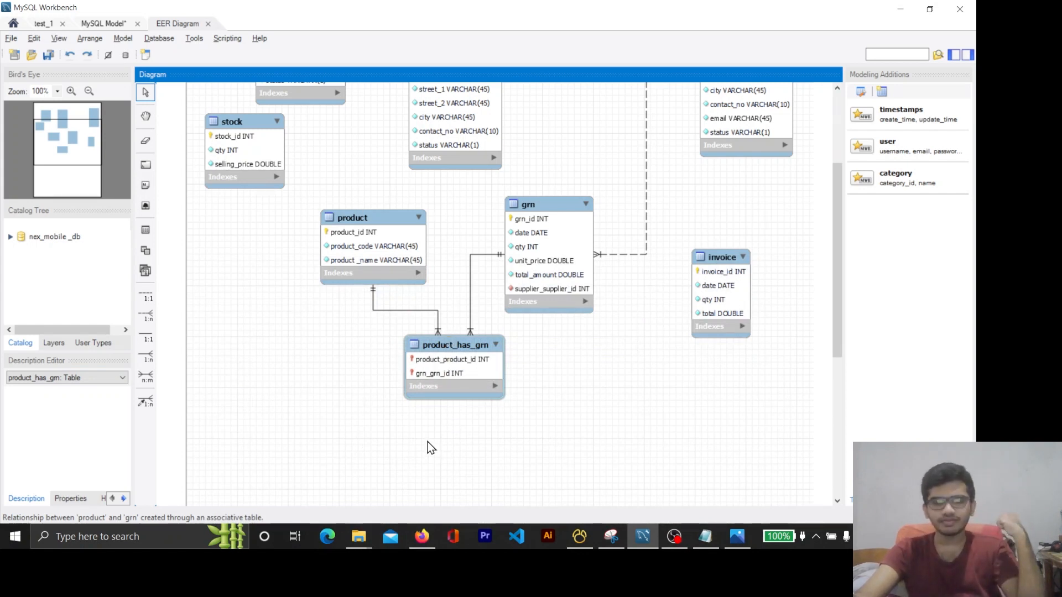
left_click(422, 536)
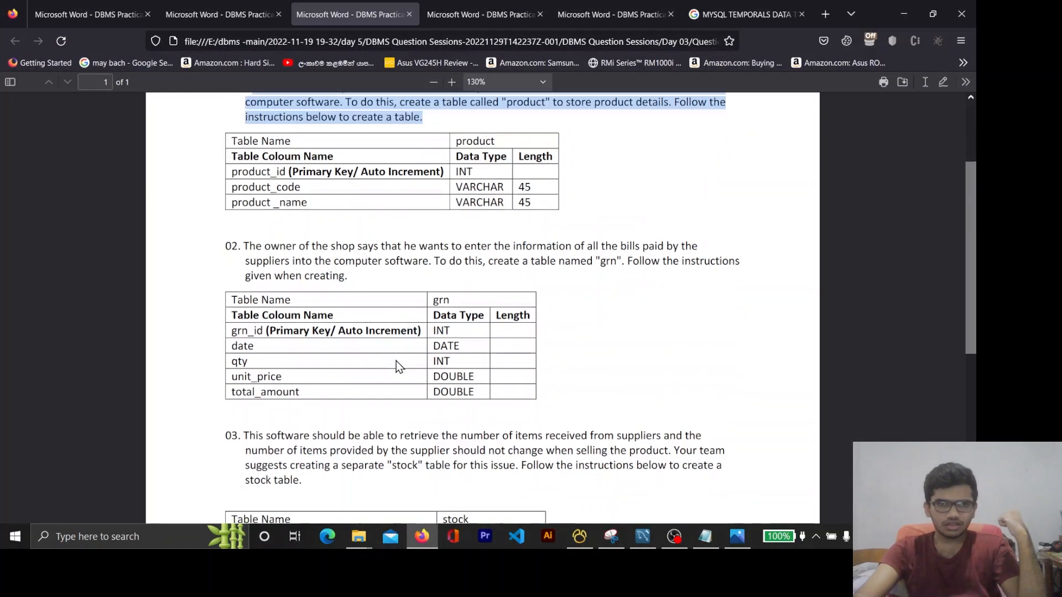
scroll(396, 361, "down", 3)
scroll(396, 361, "up", 2)
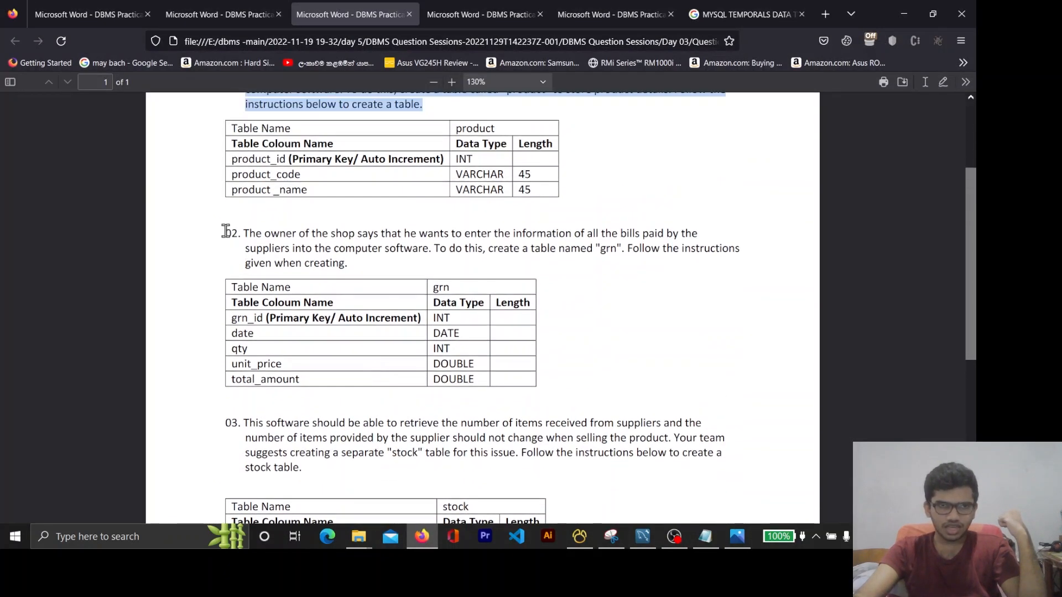
left_click_drag(226, 231, 575, 381)
left_click(490, 14)
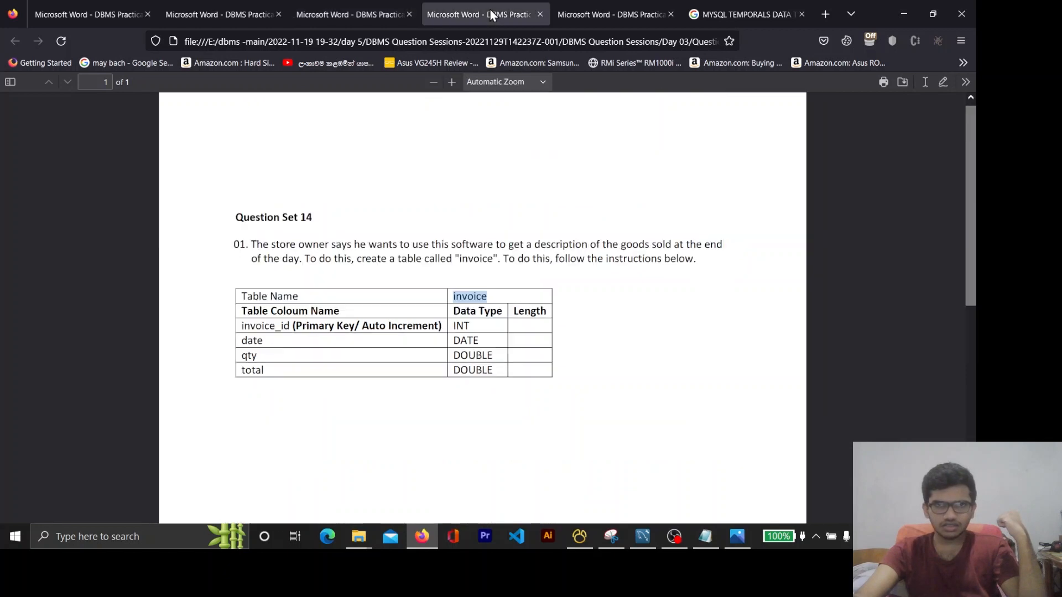
key("ctrl+Tab")
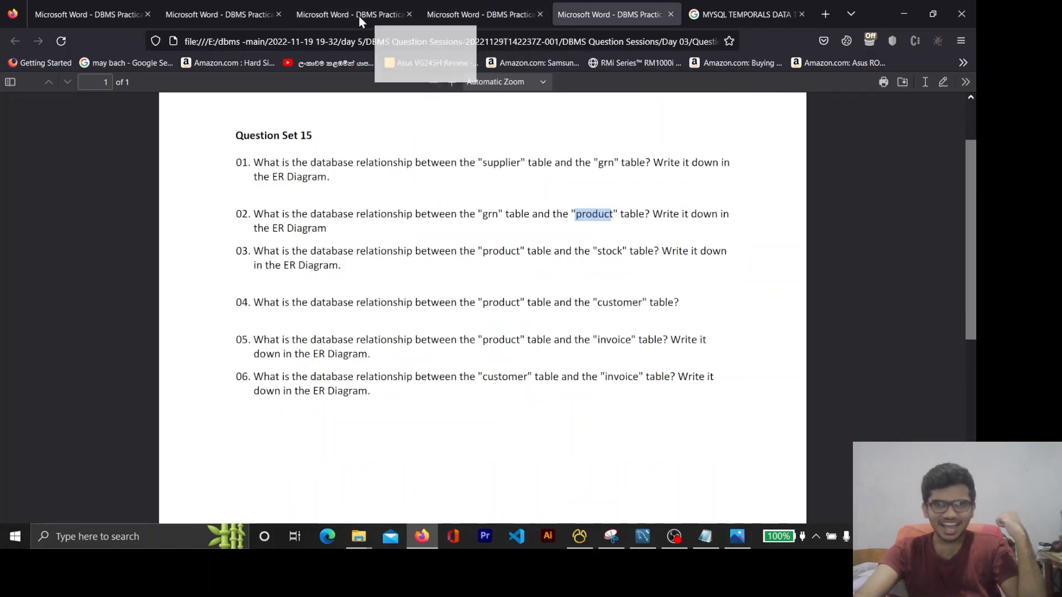
left_click_drag(359, 19, 72, 10)
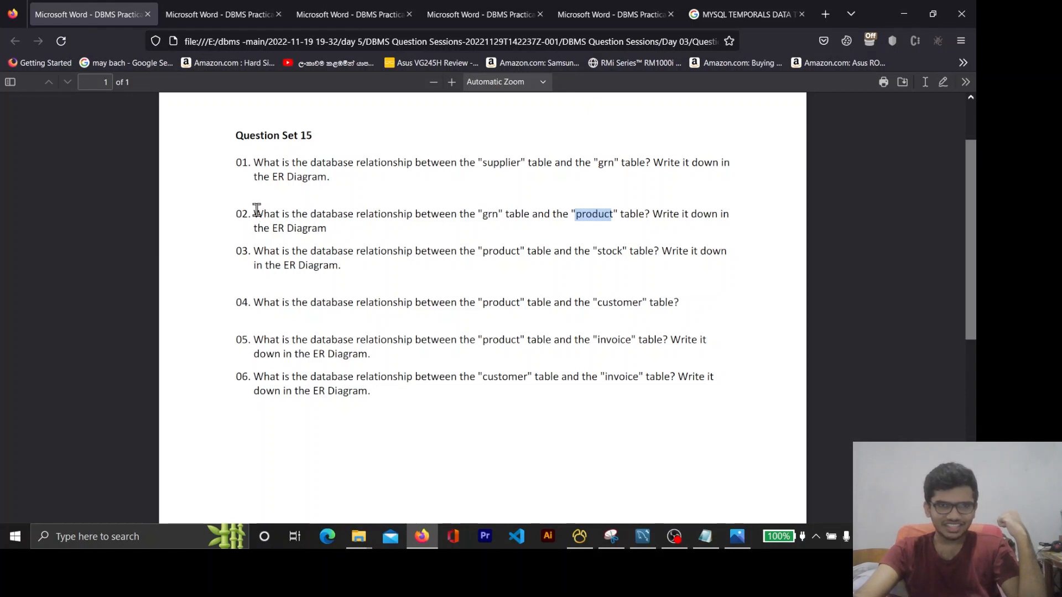
left_click_drag(255, 213, 318, 216)
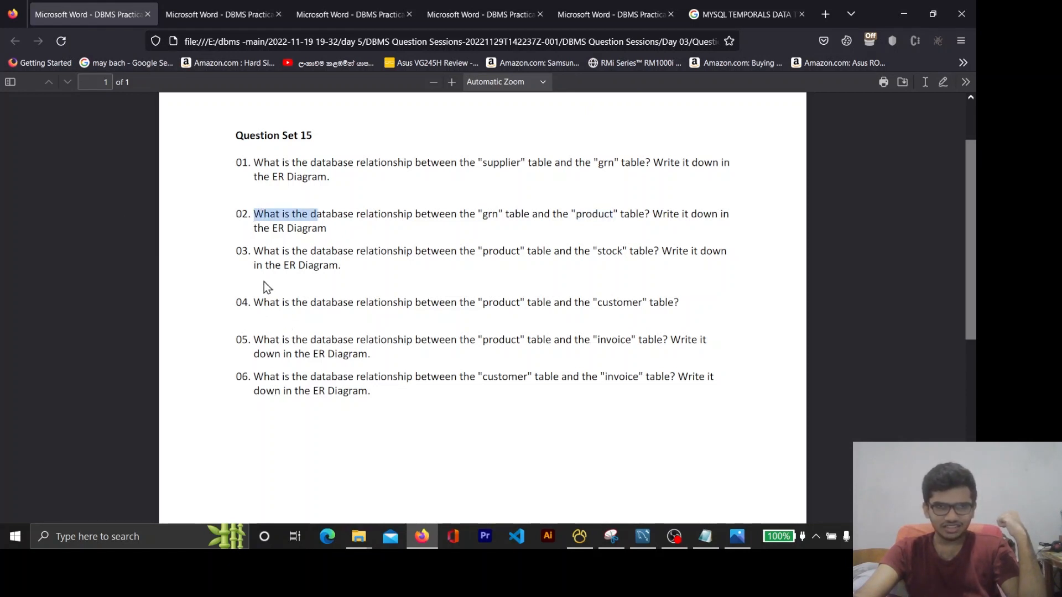
left_click_drag(252, 252, 328, 265)
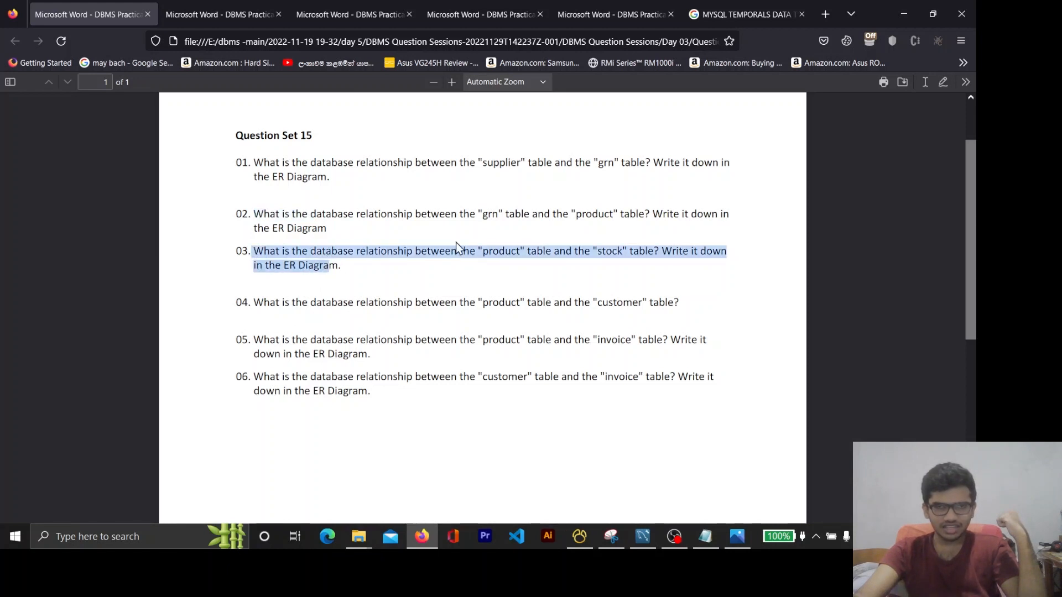
double_click(496, 250)
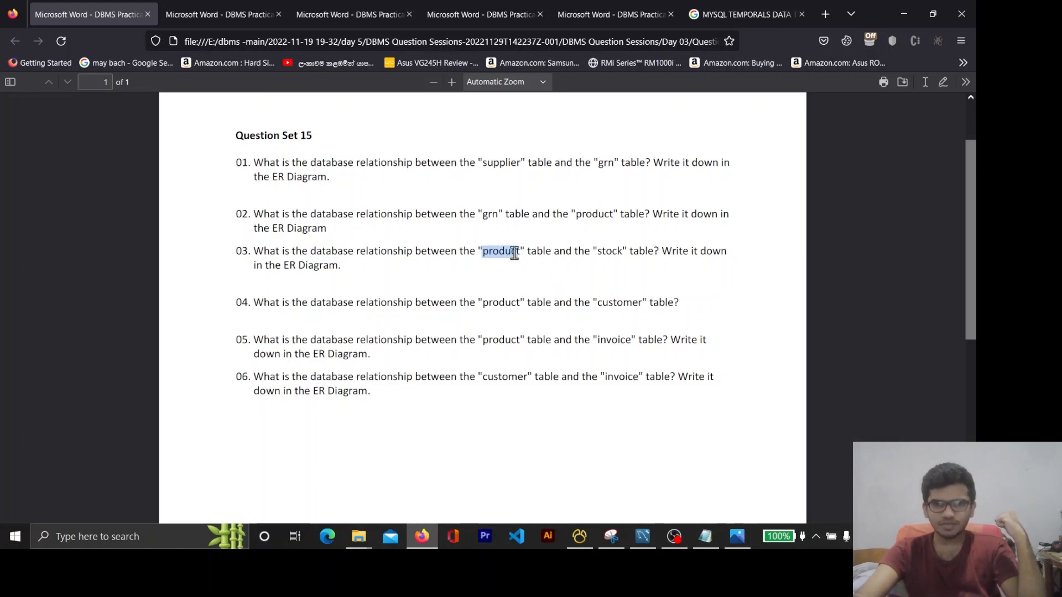
double_click(611, 249)
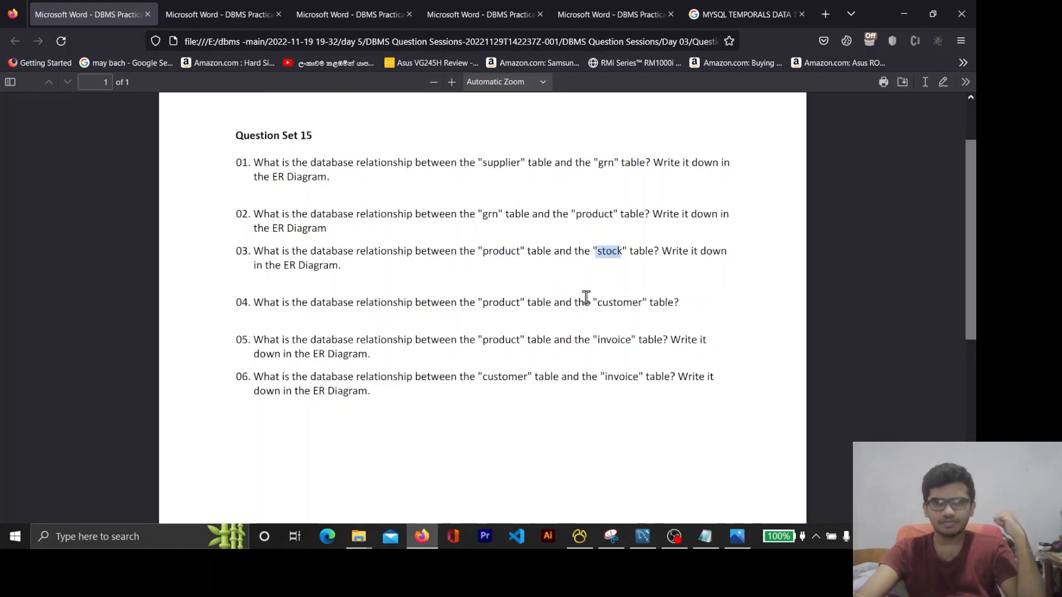
Return to MySQL Workbench, move customer to the diagram's upper edge, raise invoice slightly, and place stock beside product
left_click(893, 16)
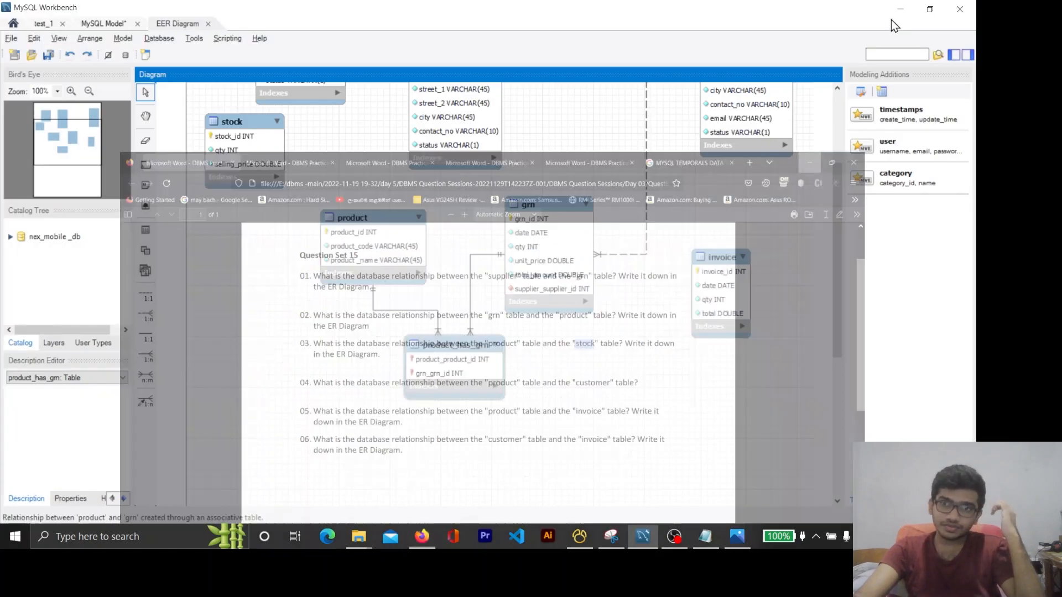
scroll(567, 390, "up", 3)
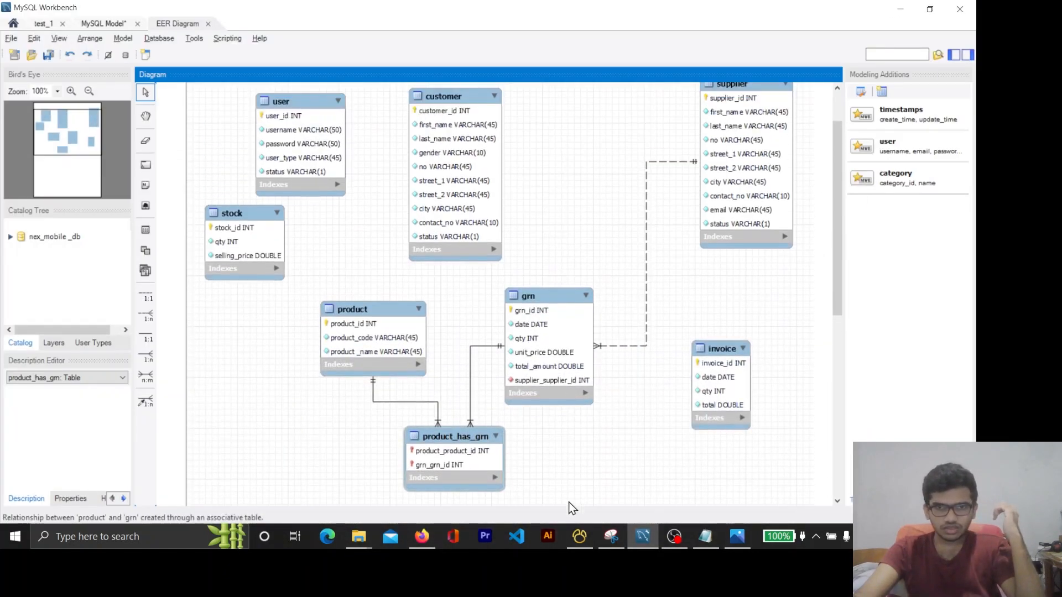
scroll(398, 316, "up", 2)
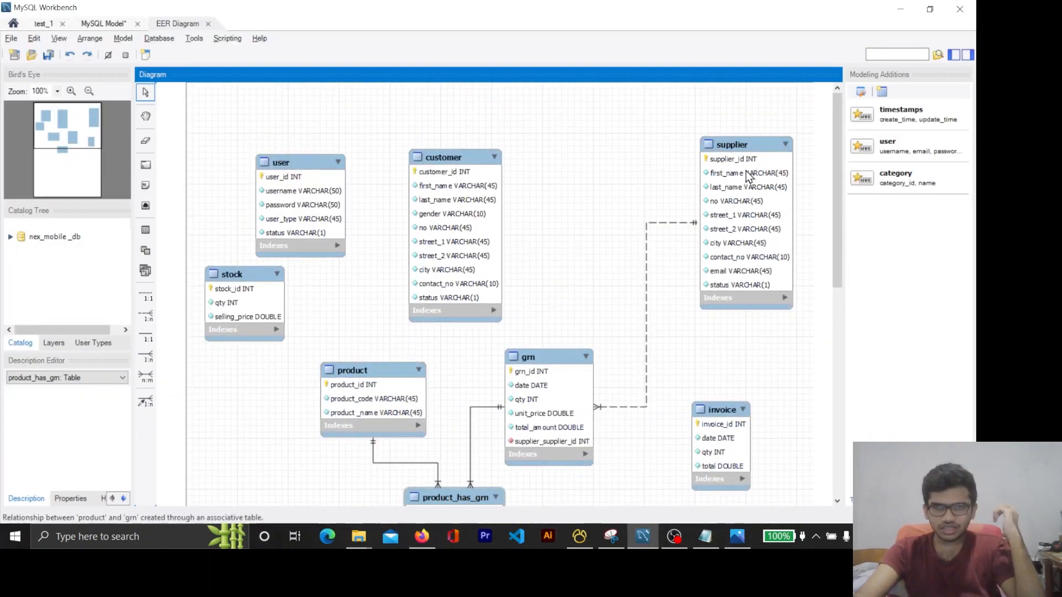
left_click_drag(719, 416, 724, 383)
left_click_drag(459, 158, 502, 98)
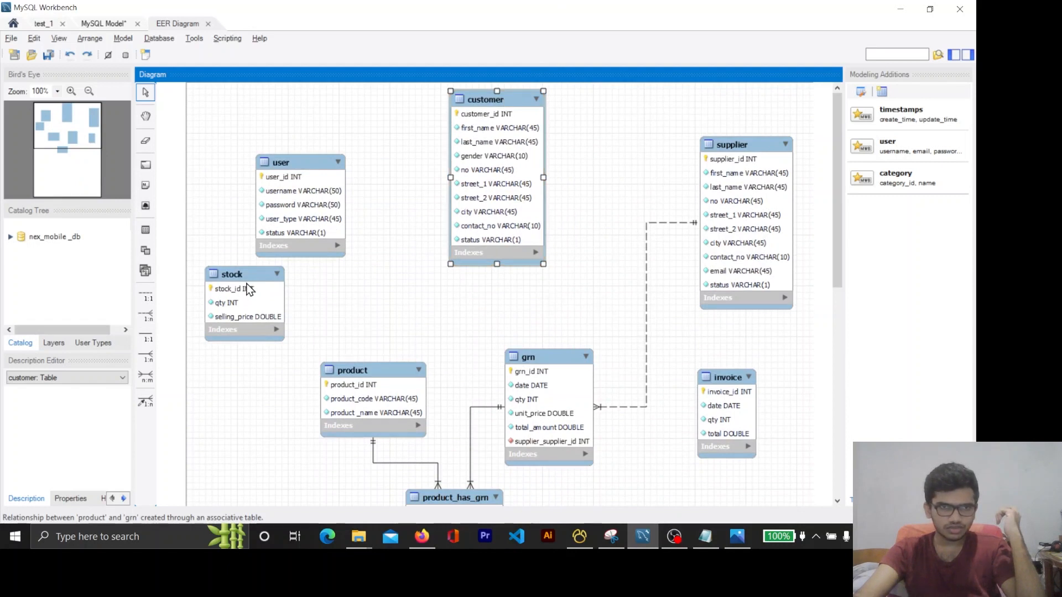
left_click_drag(247, 286, 240, 389)
scroll(304, 311, "down", 2)
left_click_drag(354, 340, 363, 339)
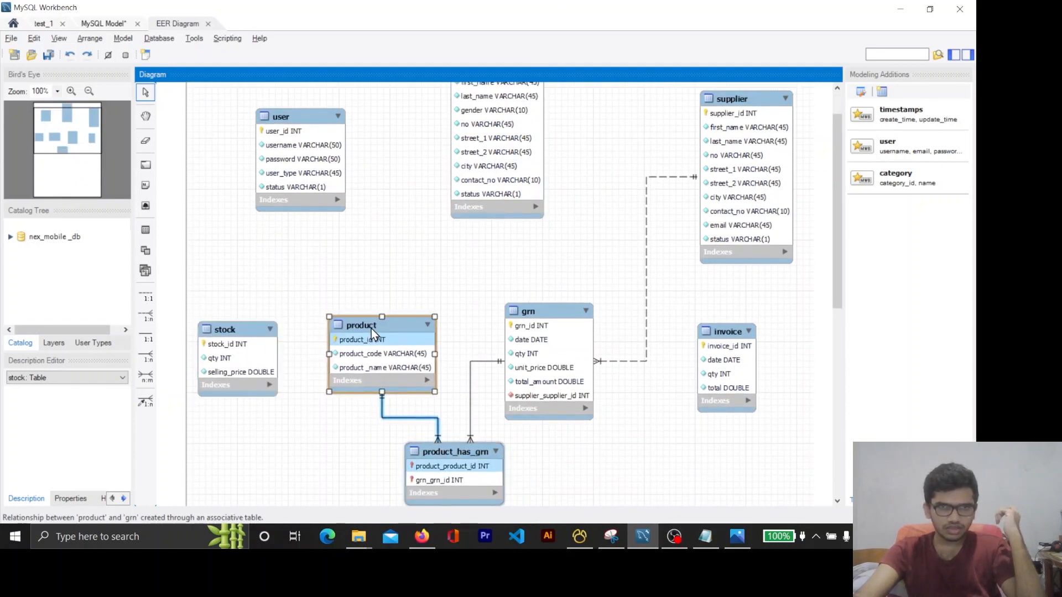
left_click(420, 266)
scroll(420, 267, "down", 2)
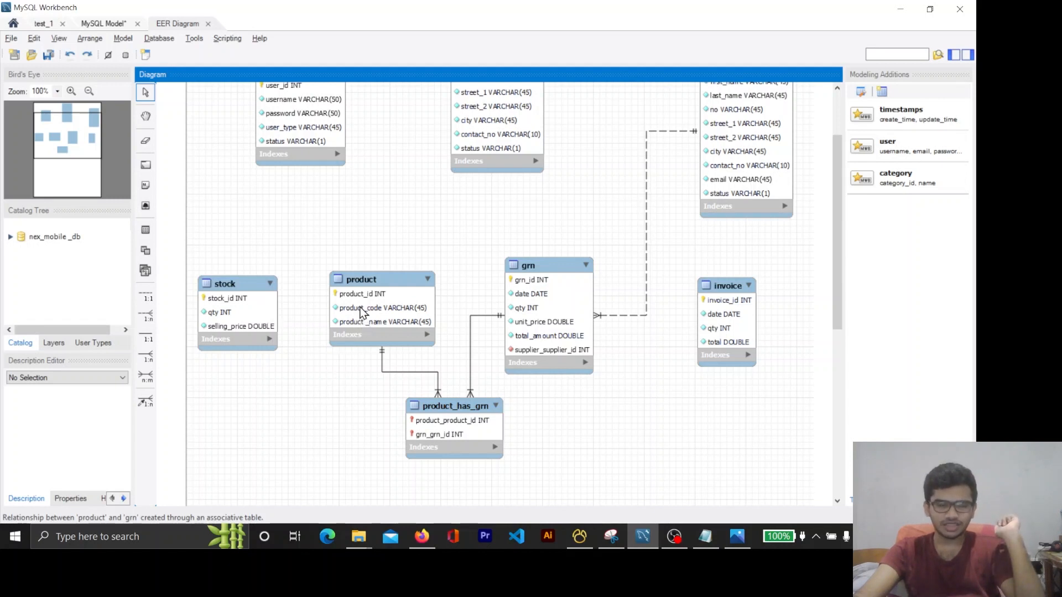
Add a 1:n non-identifying relationship from stock to product, and shift product slightly up and away from stock
left_click_drag(372, 287, 360, 285)
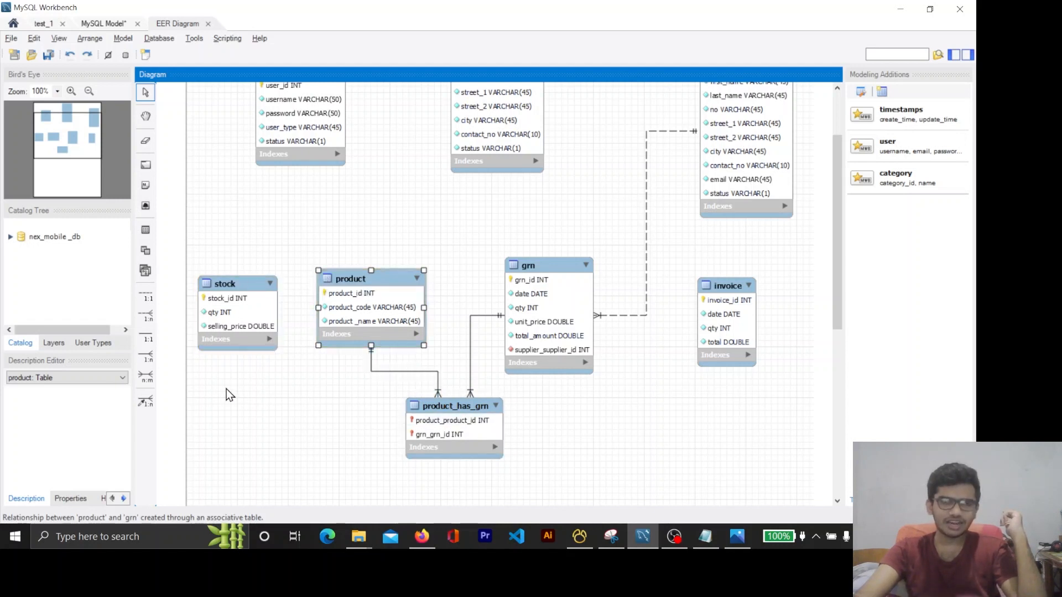
left_click(146, 316)
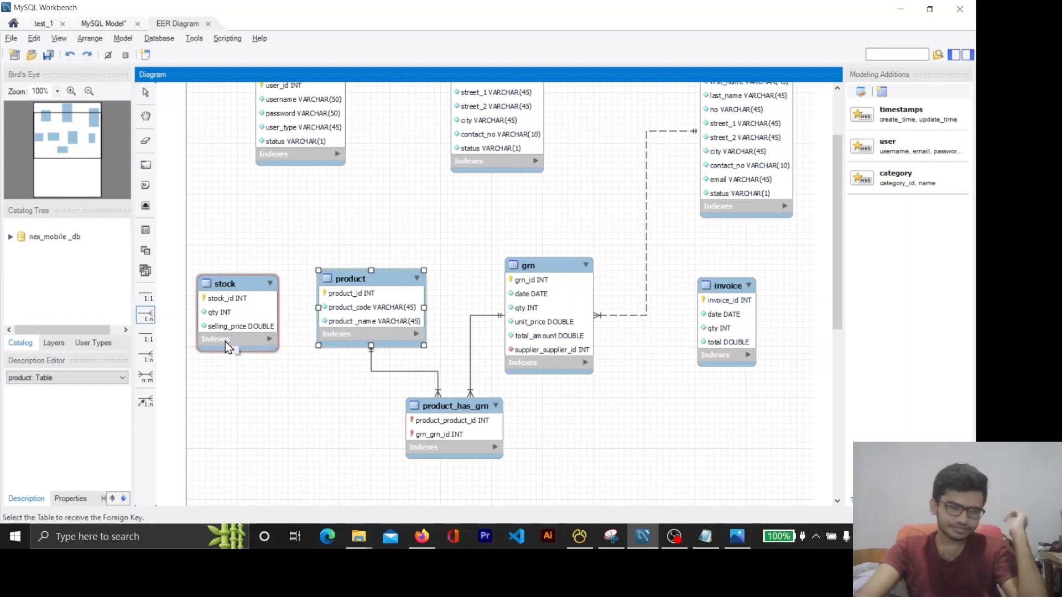
left_click(225, 341)
left_click(339, 302)
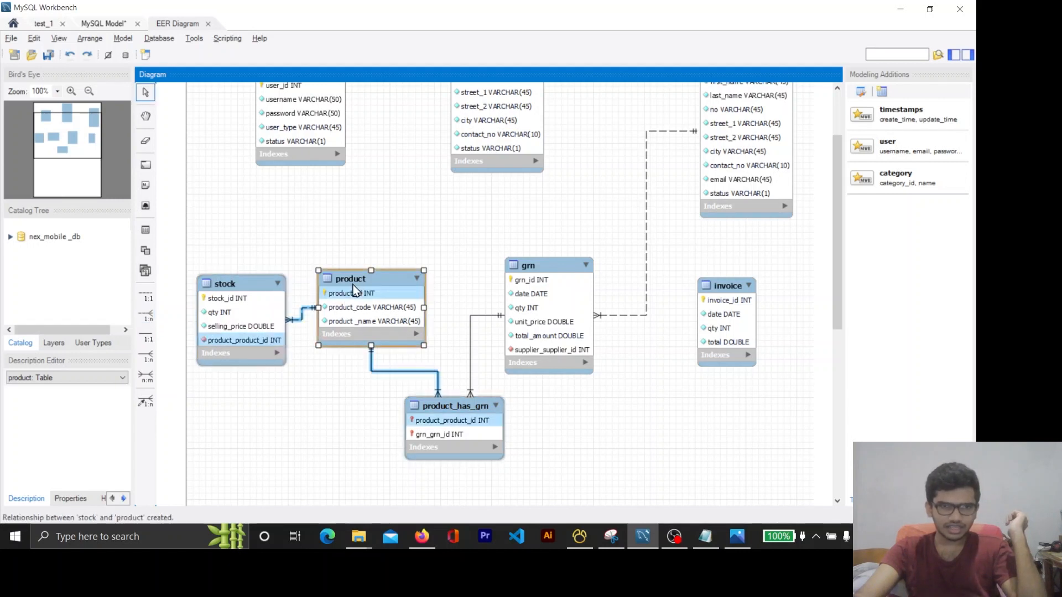
mouse_move(354, 289)
left_mouse_down()
mouse_move(380, 271)
mouse_move(372, 282)
left_mouse_up()
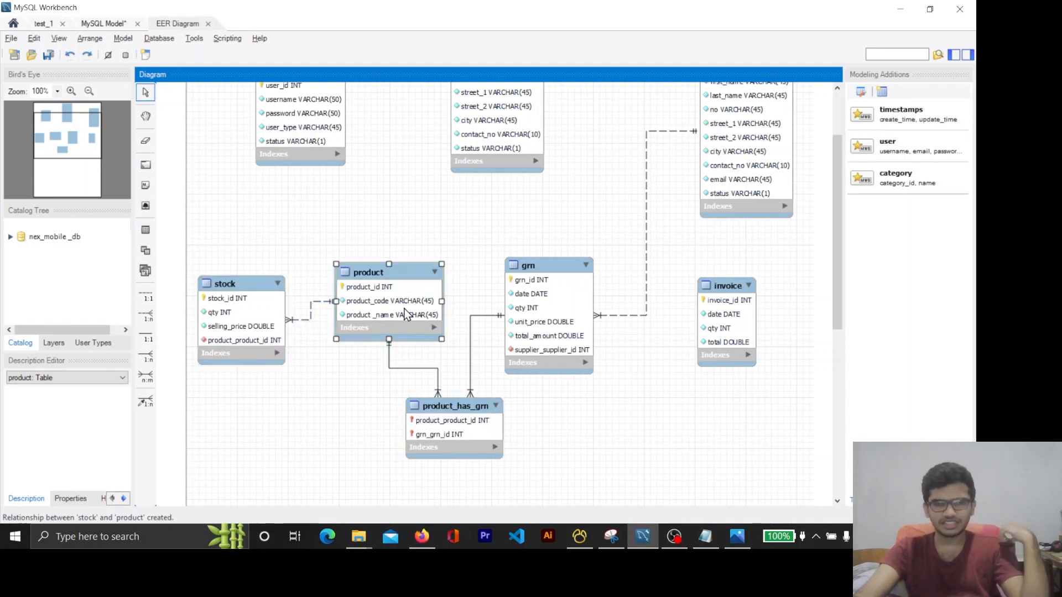
left_click_drag(406, 280, 406, 270)
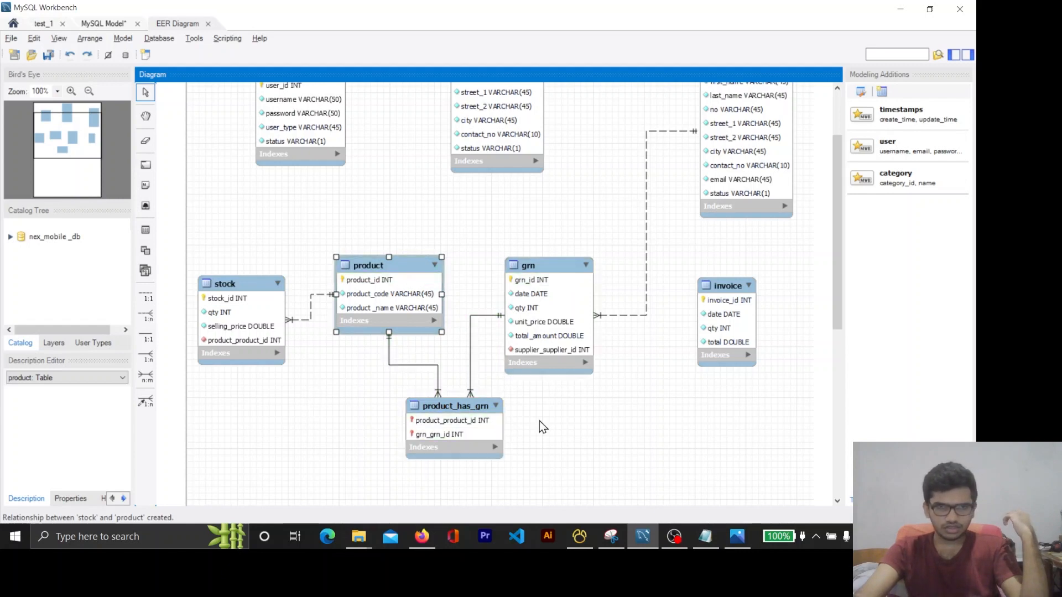
Switch to Firefox and read questions 04 to 06 of Question Set 15 about the product, customer and invoice relationships
scroll(601, 401, "down", 2)
left_click(423, 537)
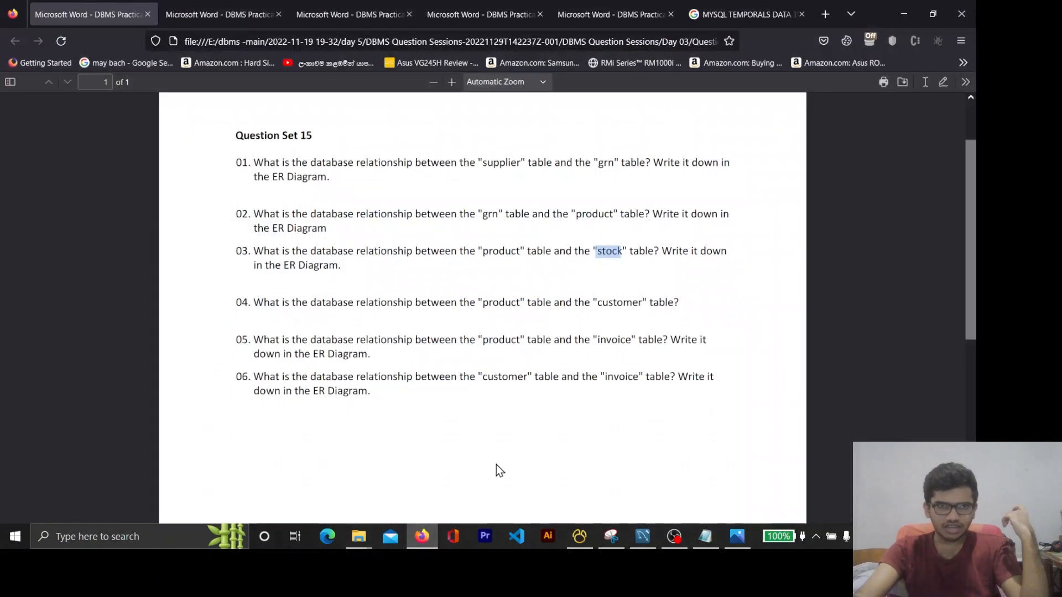
left_click_drag(237, 251, 356, 255)
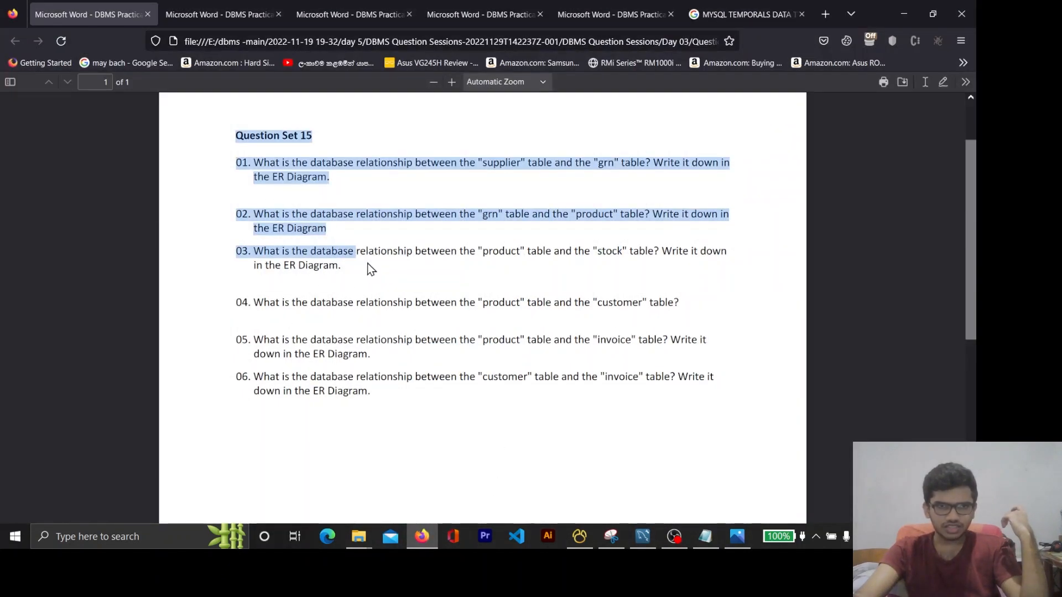
left_click(369, 291)
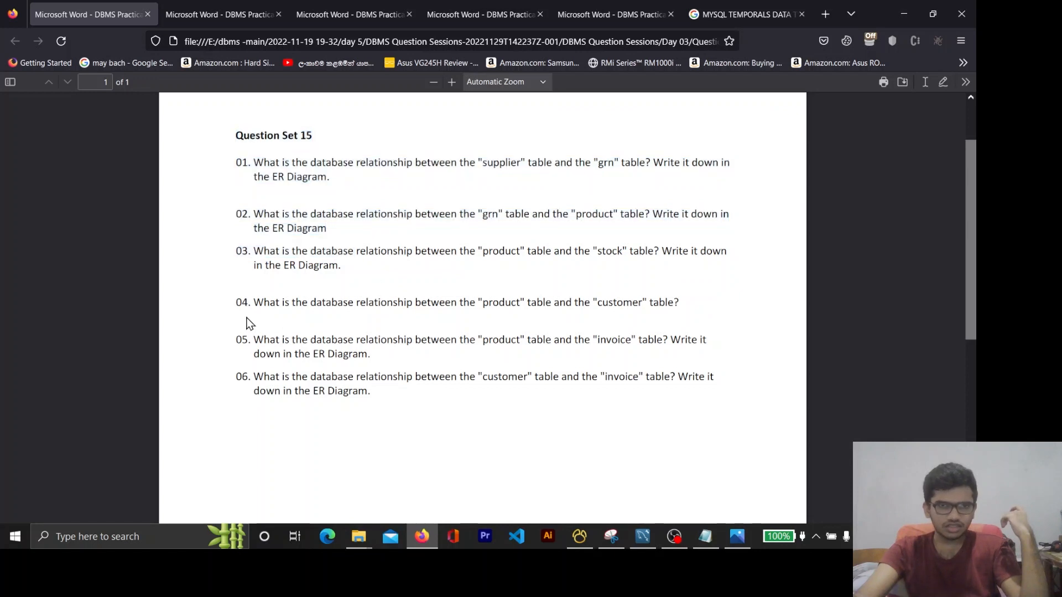
left_click_drag(235, 303, 536, 376)
left_click_drag(418, 404, 363, 387)
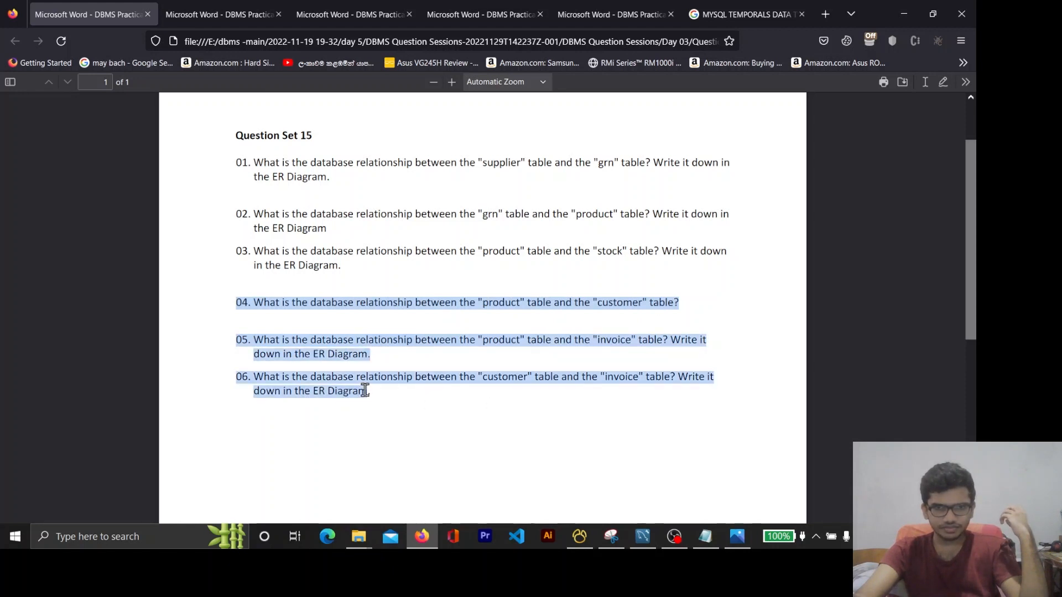
double_click(510, 303)
left_click(523, 373)
double_click(515, 376)
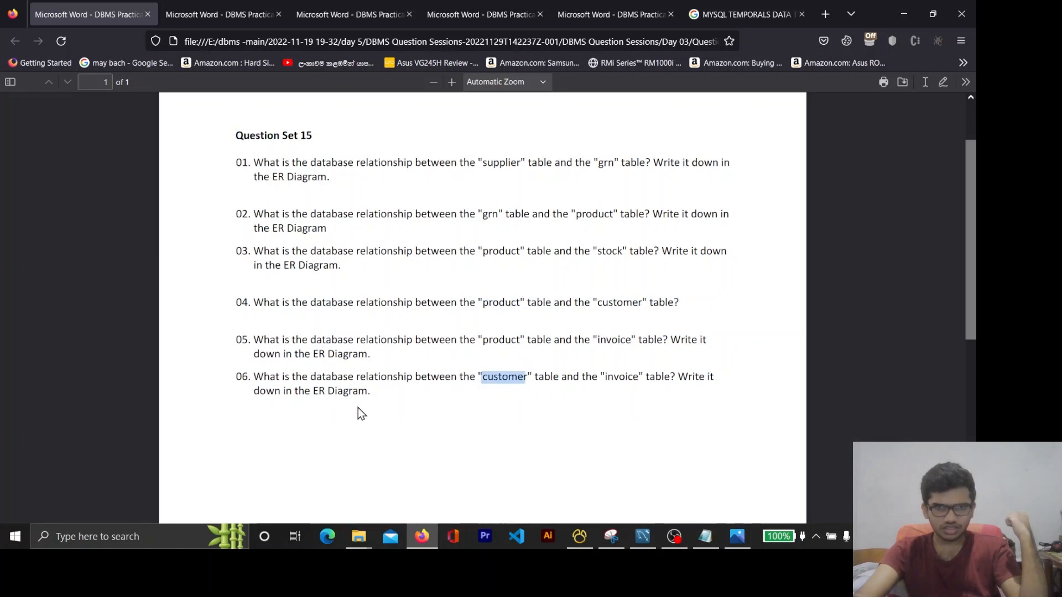
left_click_drag(371, 396, 287, 347)
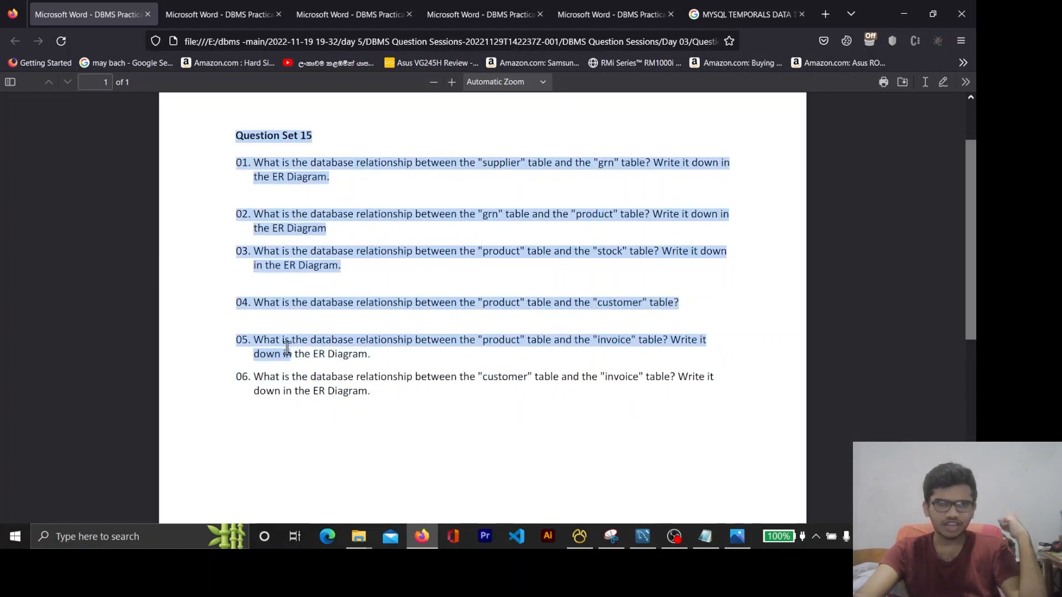
Return to MySQL Workbench, move invoice just above product, and shift the customer and user tables slightly to make room
double_click(350, 374)
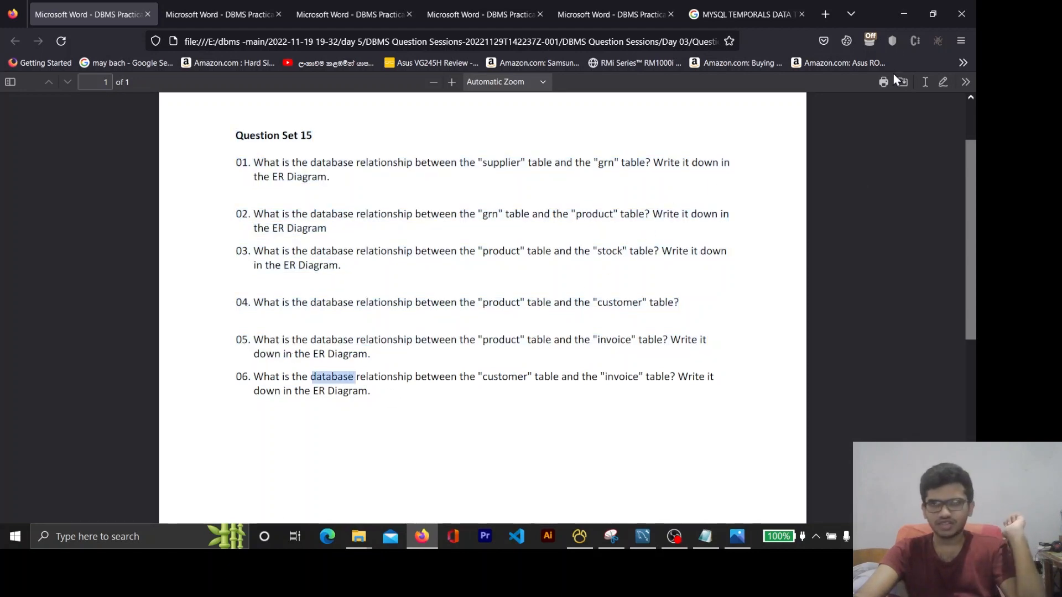
left_click(902, 13)
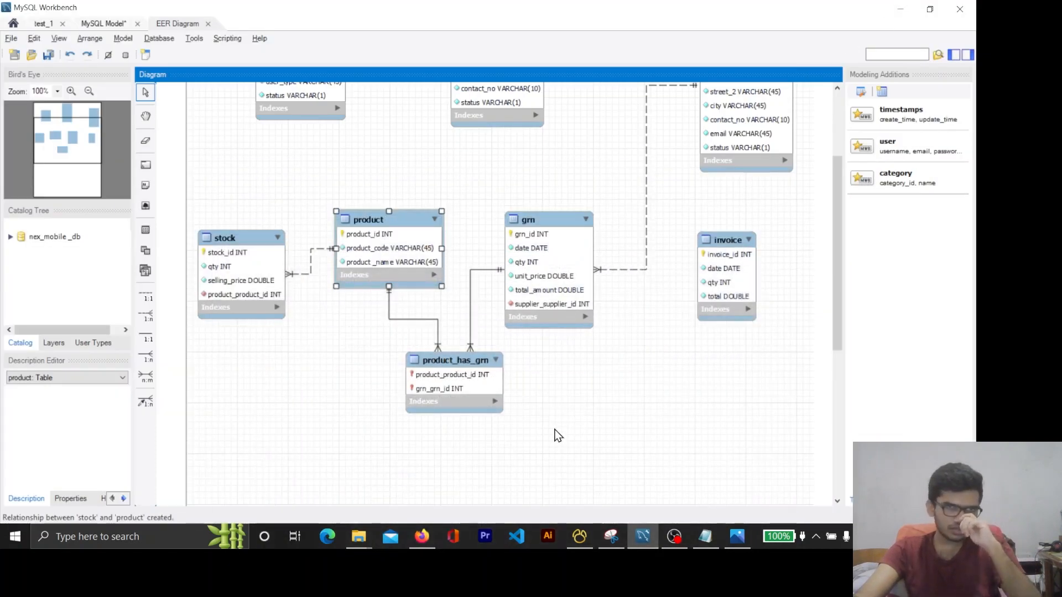
scroll(557, 430, "up", 1)
scroll(676, 420, "up", 4)
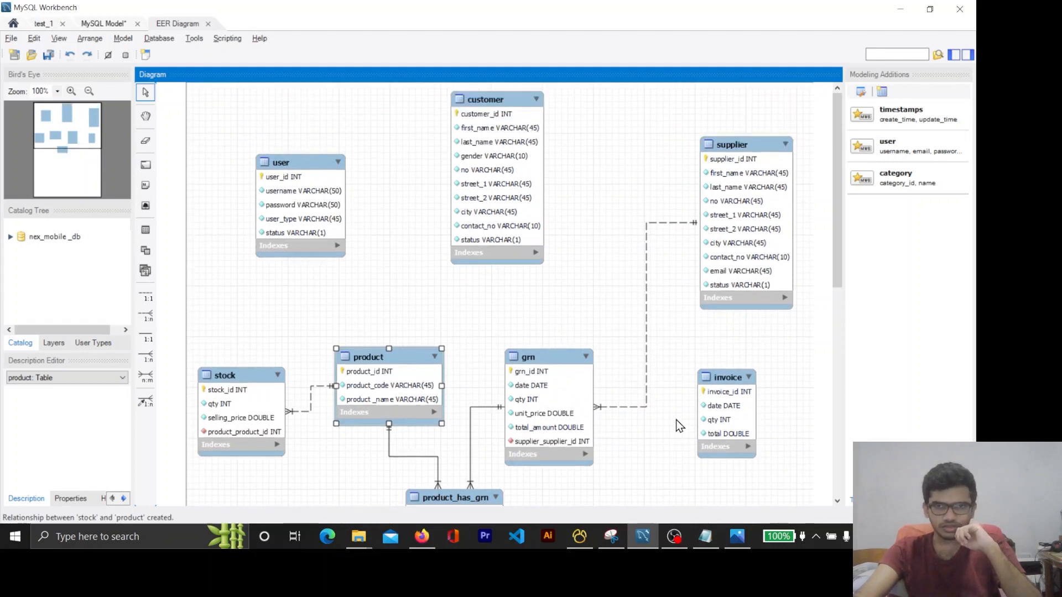
left_click_drag(746, 384, 414, 267)
left_click_drag(498, 114, 530, 145)
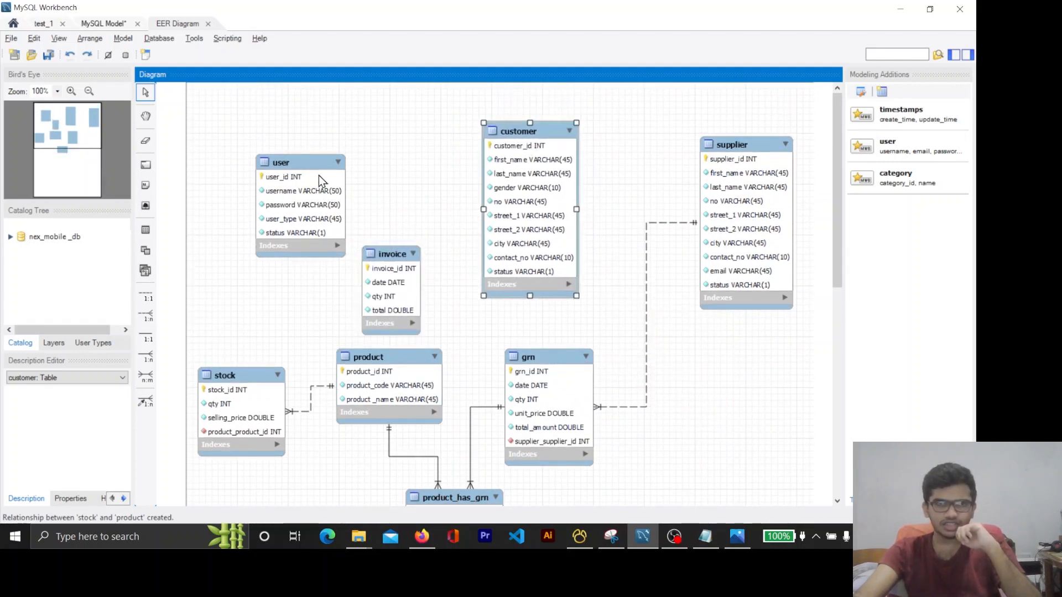
left_click_drag(319, 174, 325, 153)
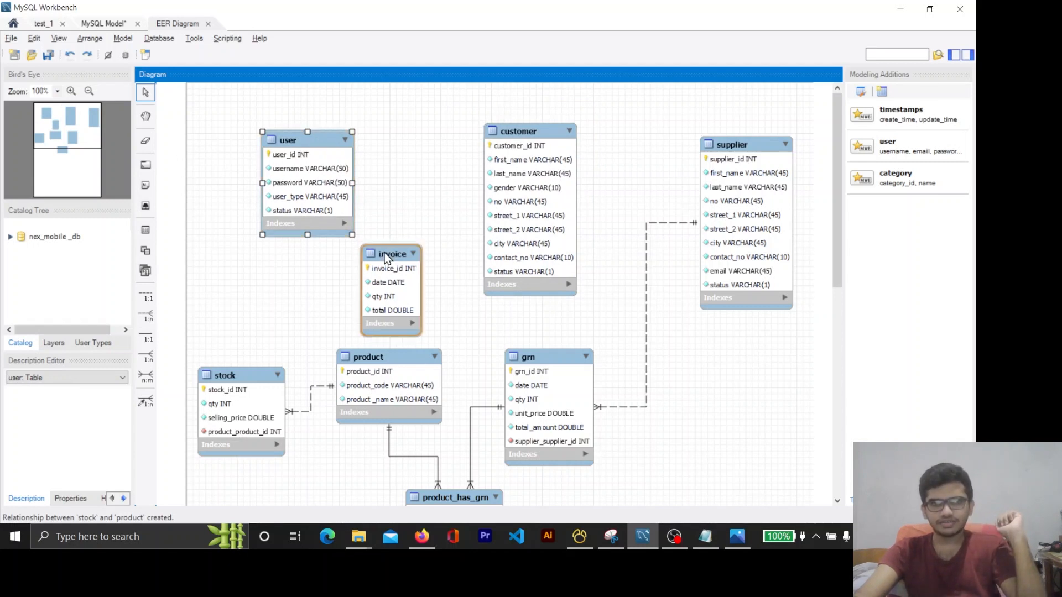
left_click_drag(386, 257, 411, 266)
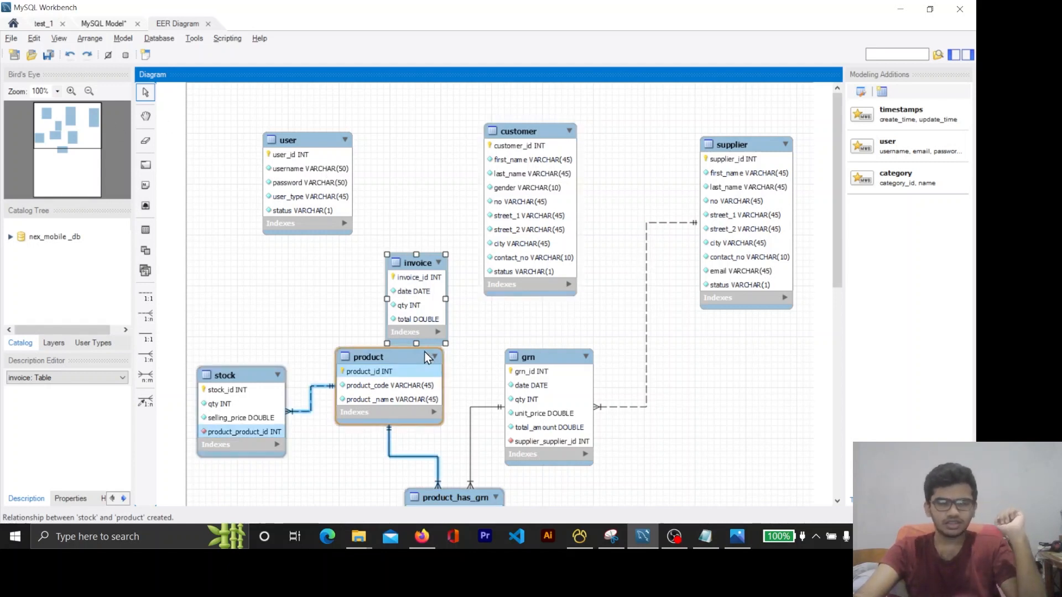
left_click(501, 344)
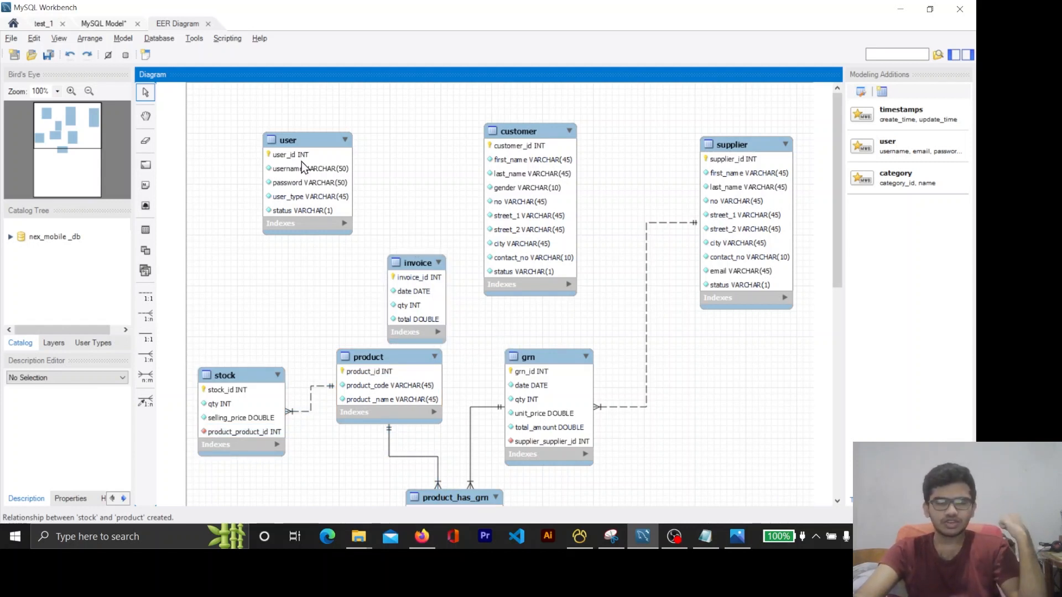
left_click_drag(410, 274, 411, 275)
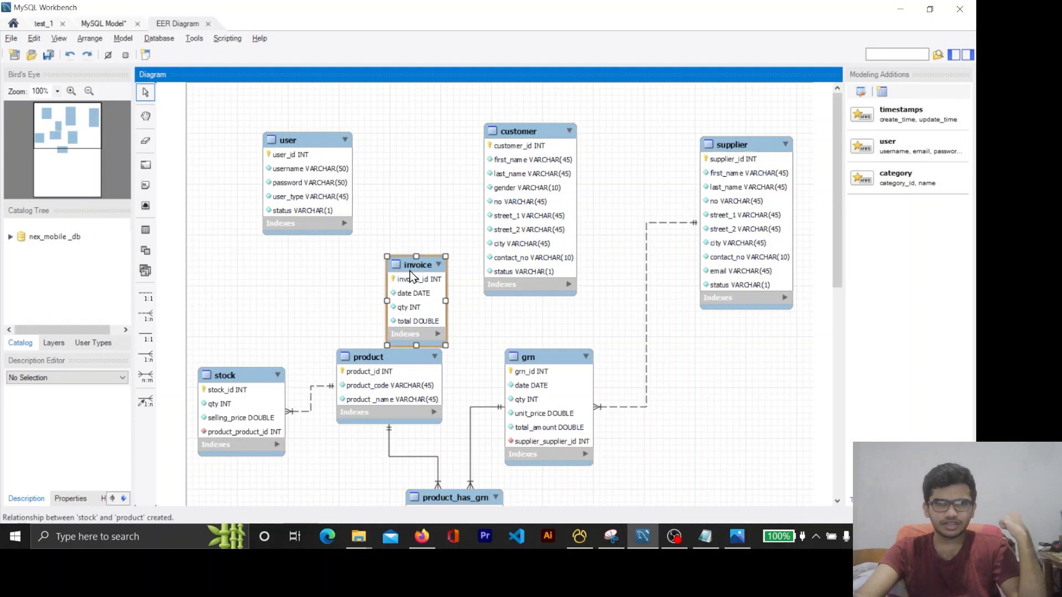
left_click(466, 311)
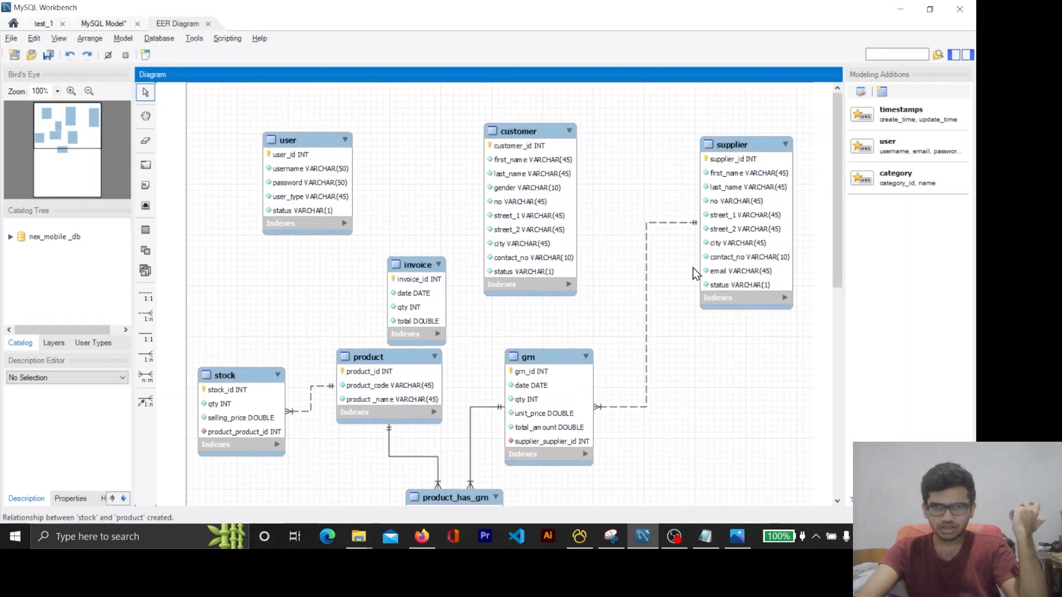
Move user below supplier, place product in the diagram's upper-left area, and set invoice just below and beside product
left_click_drag(407, 265, 561, 317)
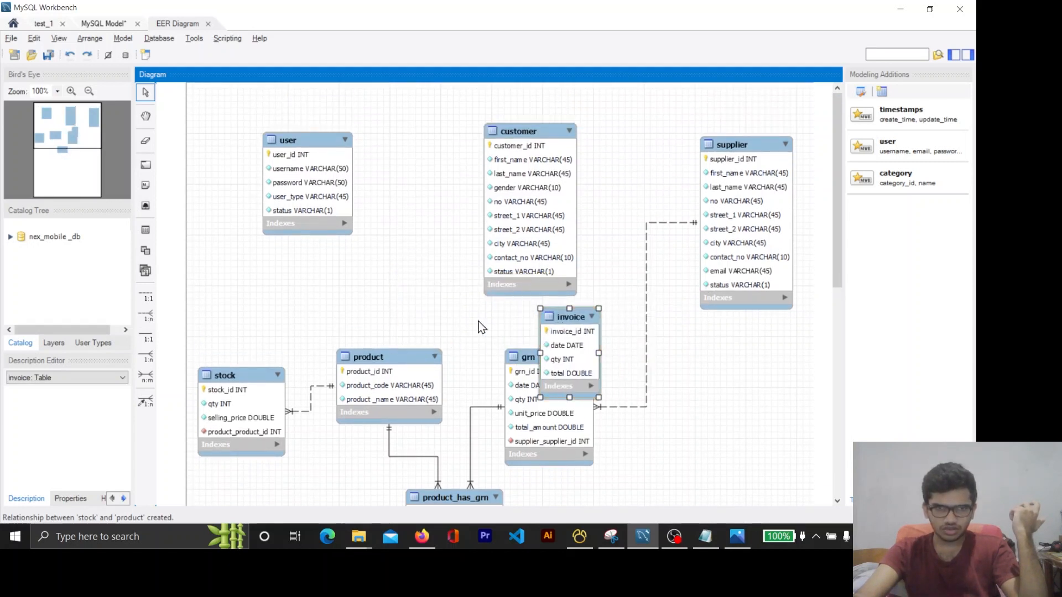
left_click_drag(380, 358, 397, 214)
left_click_drag(330, 152, 706, 359)
left_click_drag(406, 210, 324, 155)
left_click_drag(574, 335, 418, 267)
left_click_drag(694, 363, 742, 366)
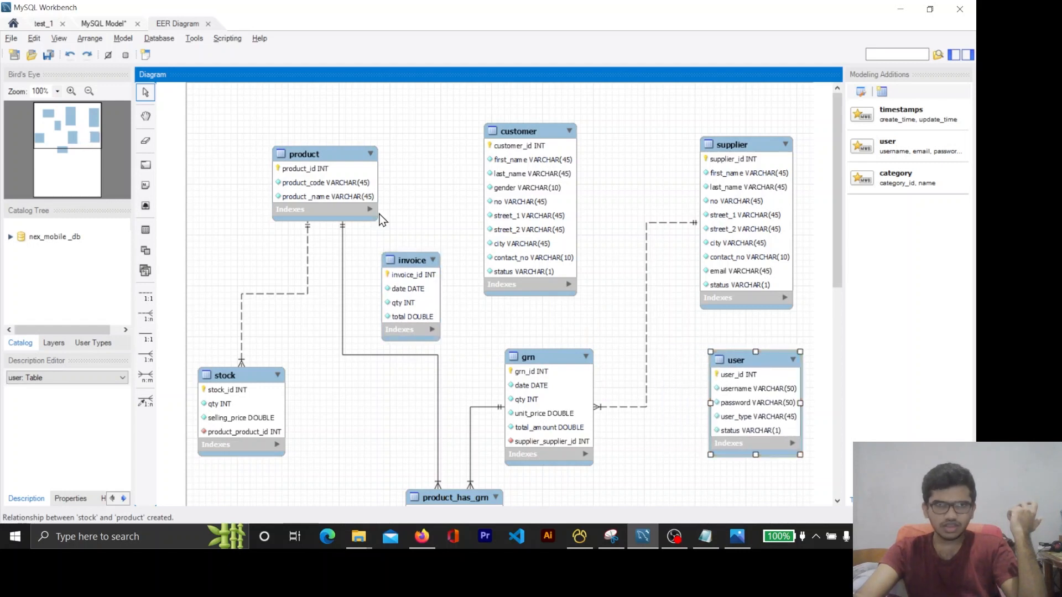
Move customer to the diagram's upper-left area and product above grn, with invoice between them and slightly lower
left_click_drag(533, 125, 235, 133)
left_click_drag(310, 154, 523, 194)
left_click_drag(258, 147, 304, 143)
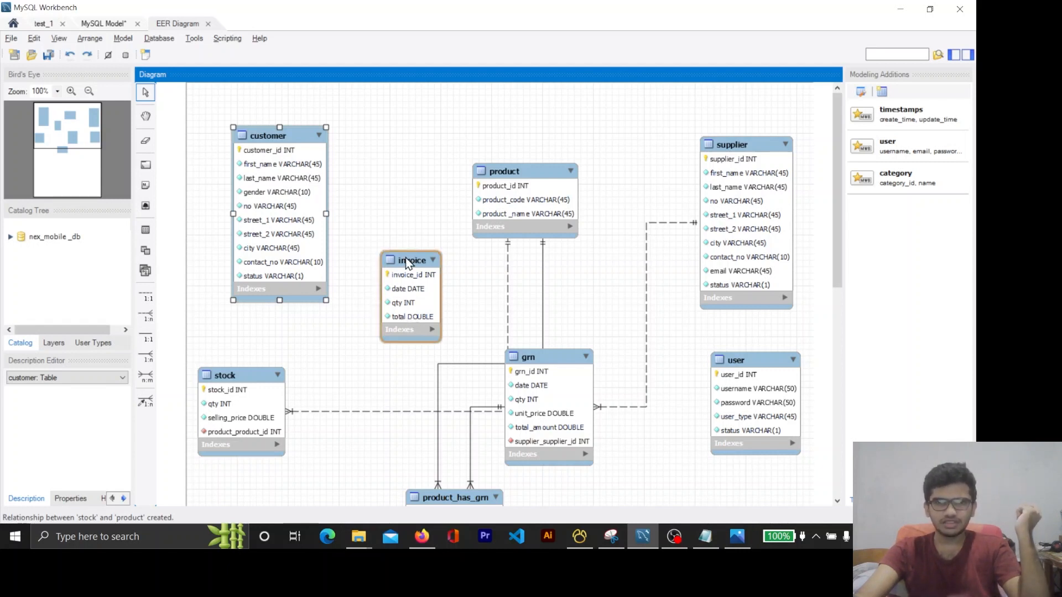
left_click_drag(407, 261, 393, 265)
left_click(443, 278)
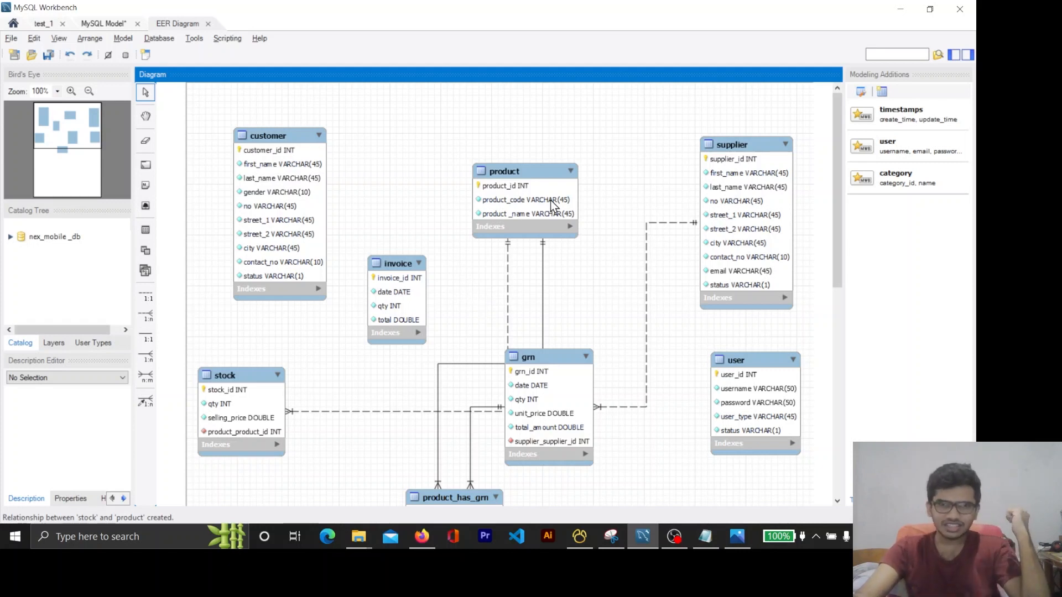
Enlarge the invoice table and move it slightly down, diagonally below customer
left_click(416, 278)
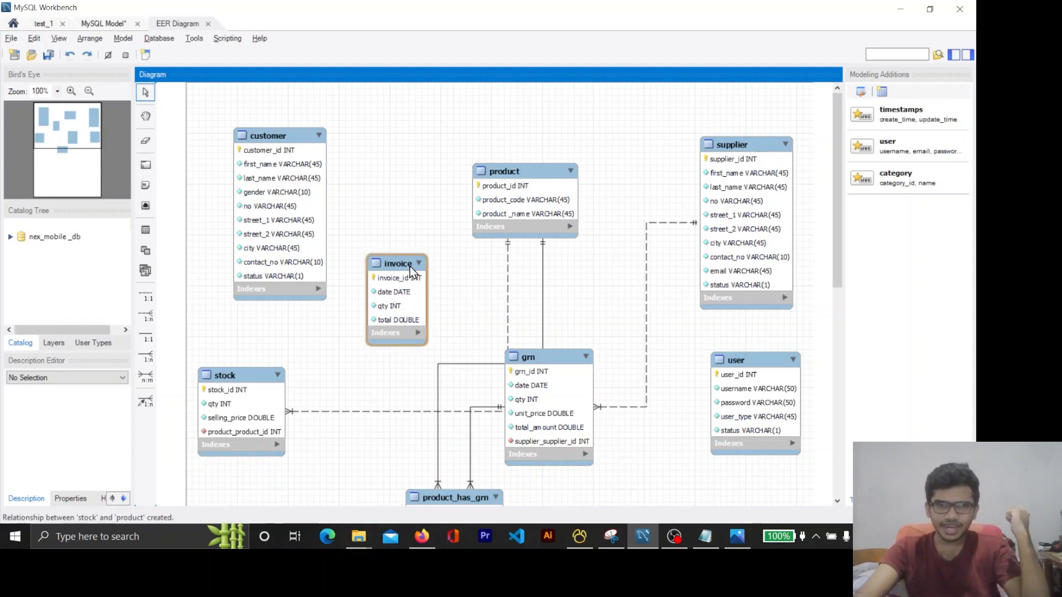
left_click_drag(426, 346, 461, 352)
left_click_drag(426, 266, 409, 288)
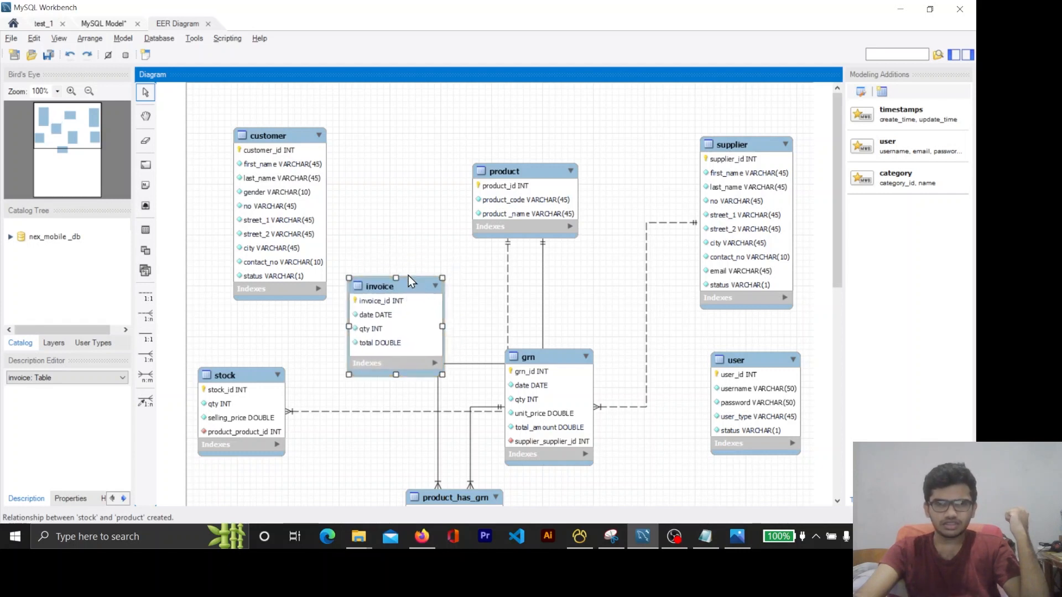
left_click(407, 252)
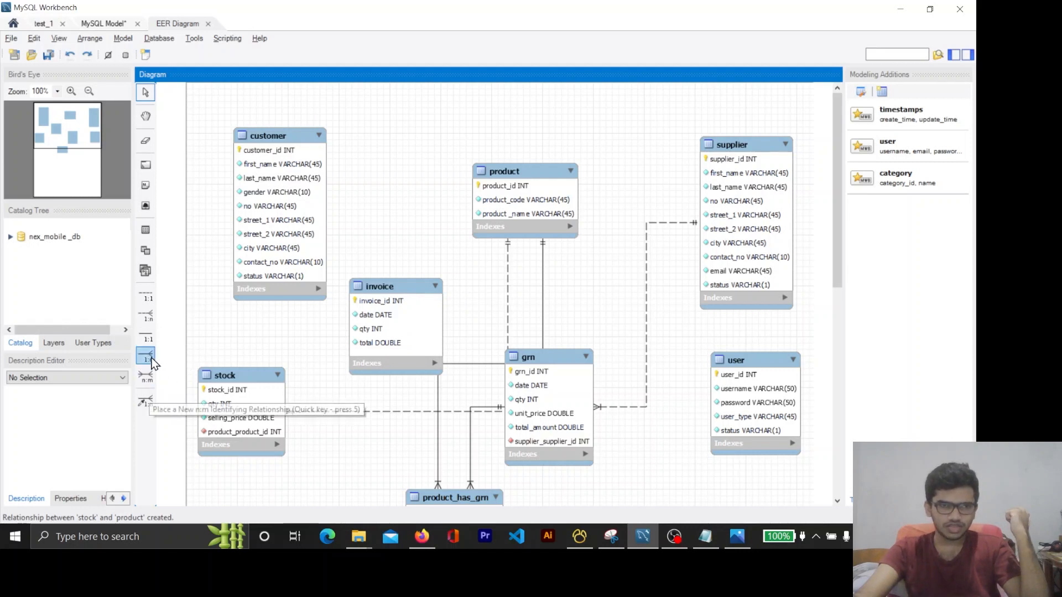
Add a 1:n non-identifying relationship from invoice to customer, and enlarge invoice to show its customer_customer_id column
left_click(146, 315)
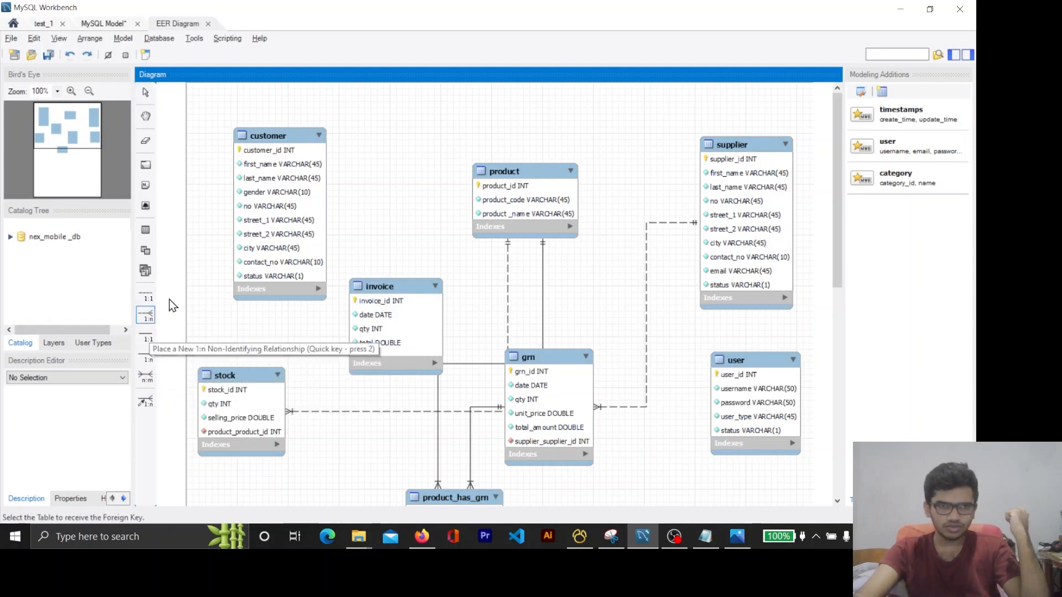
left_click(303, 201)
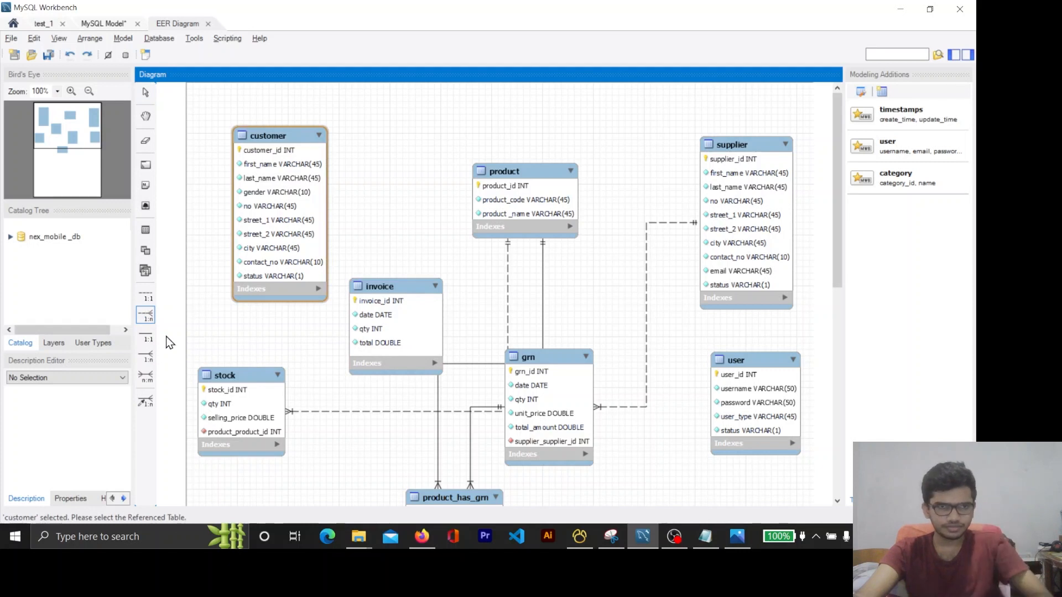
left_click(145, 318)
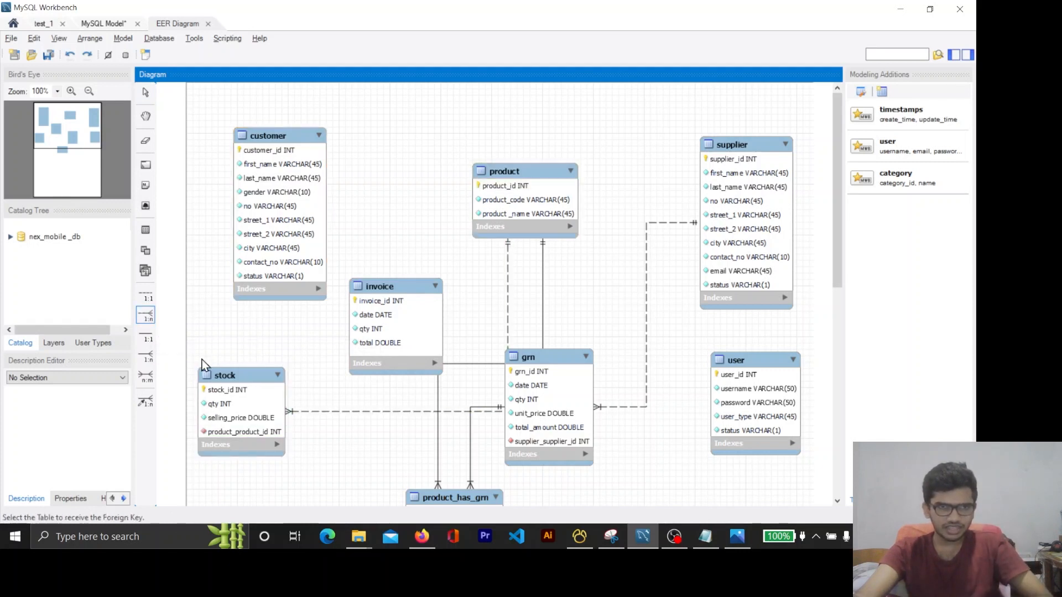
left_click(394, 318)
left_click(283, 213)
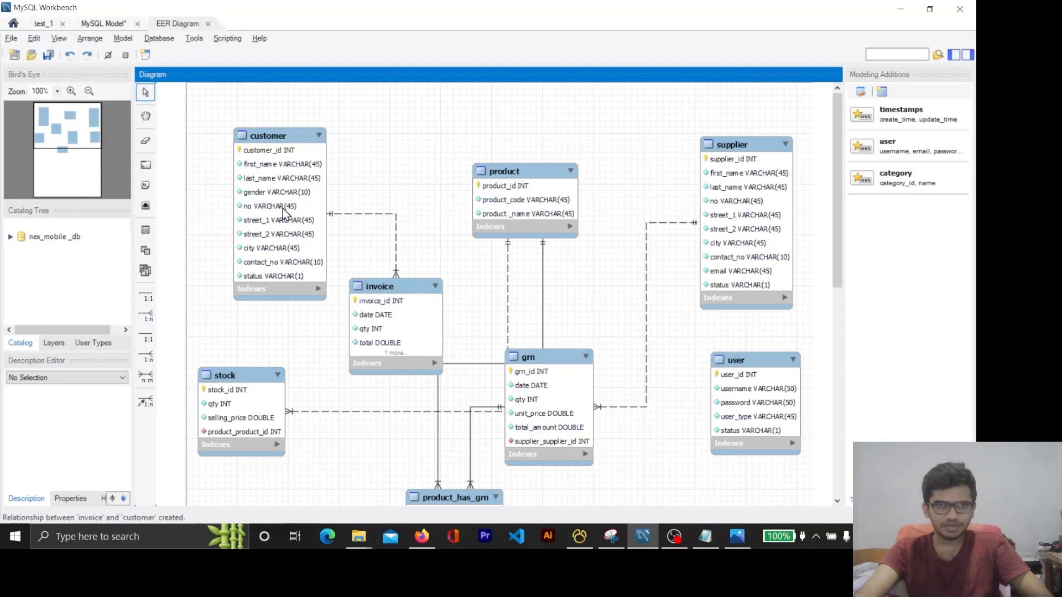
left_click(426, 369)
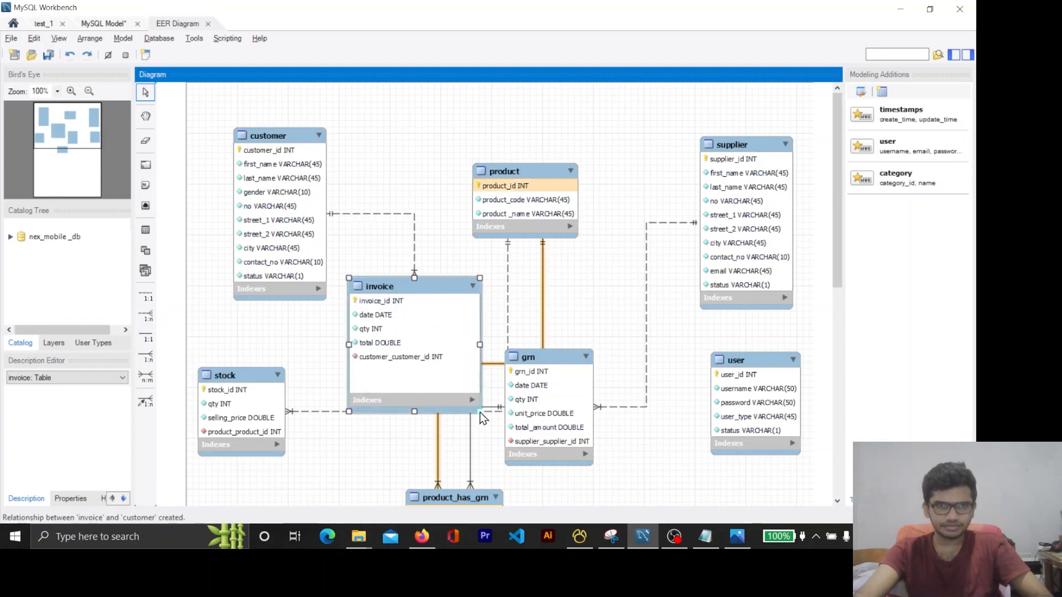
Add a 1:n non-identifying relationship from the invoice table to the product table
left_click(146, 315)
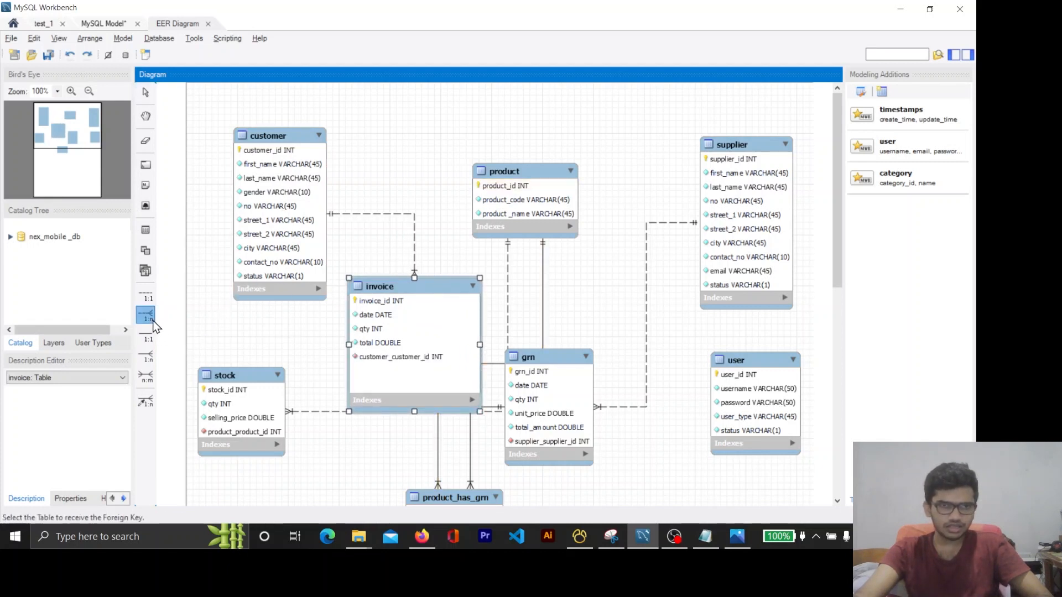
left_click(432, 291)
left_click(512, 194)
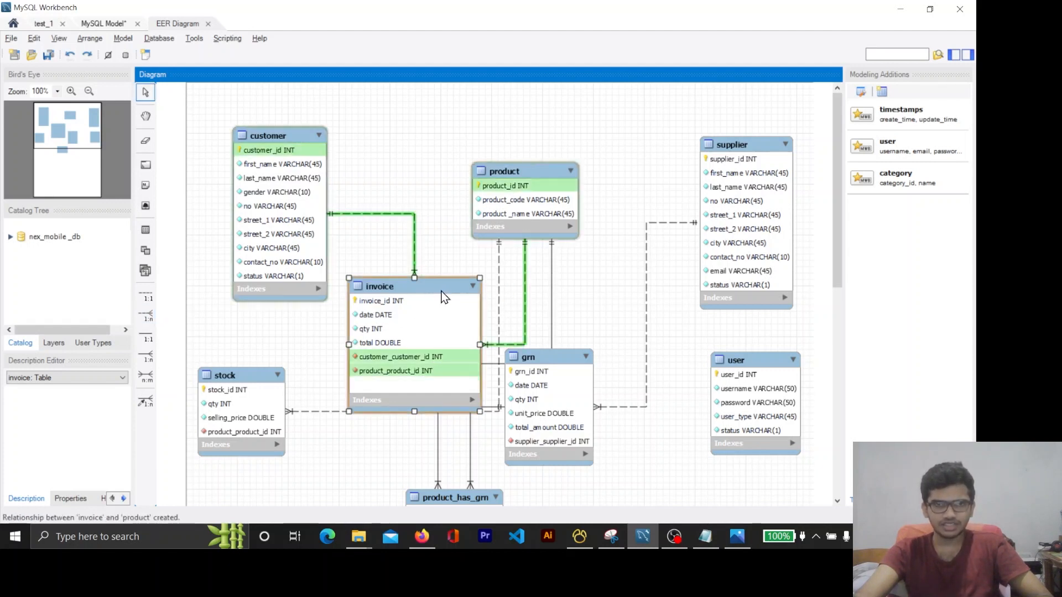
Move the invoice table down between stock and grn, adjust its height there, and widen it slightly
left_click_drag(443, 298, 419, 337)
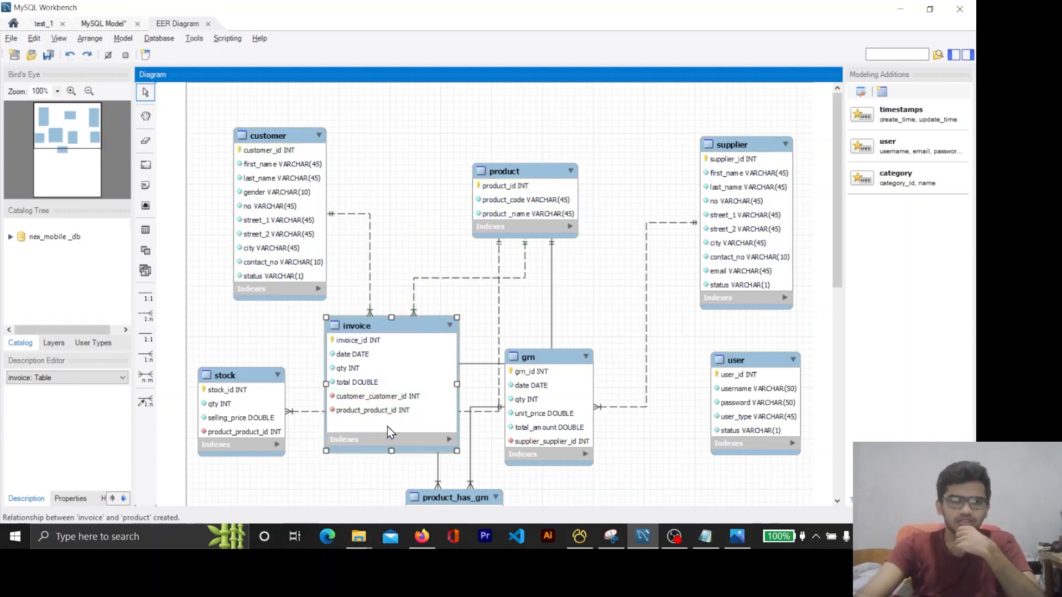
mouse_move(389, 328)
left_mouse_down()
mouse_move(393, 259)
mouse_move(384, 344)
left_mouse_up()
scroll(484, 338, "down", 3)
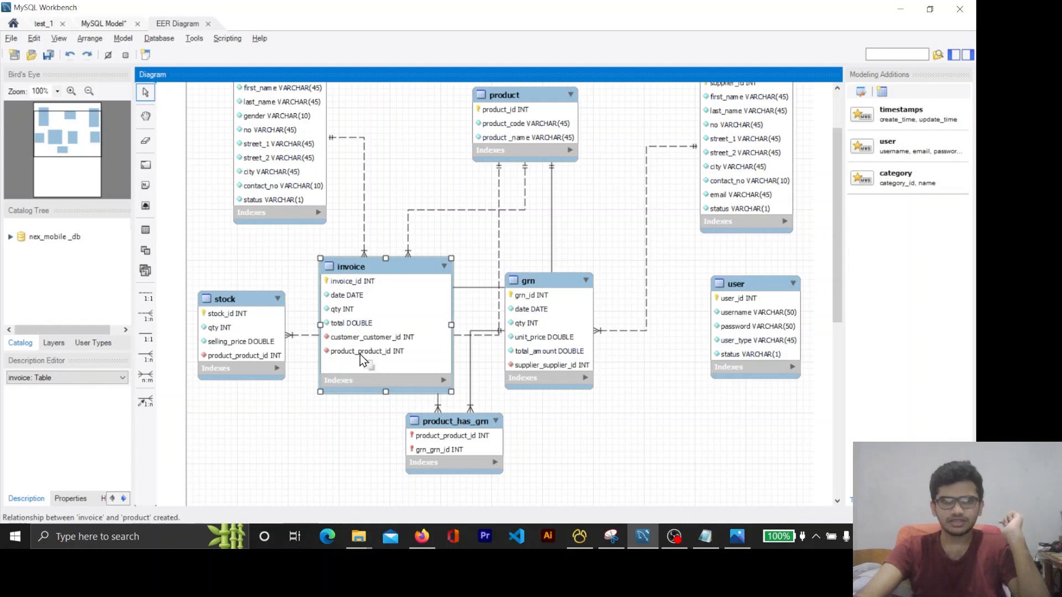
left_click_drag(360, 354, 360, 353)
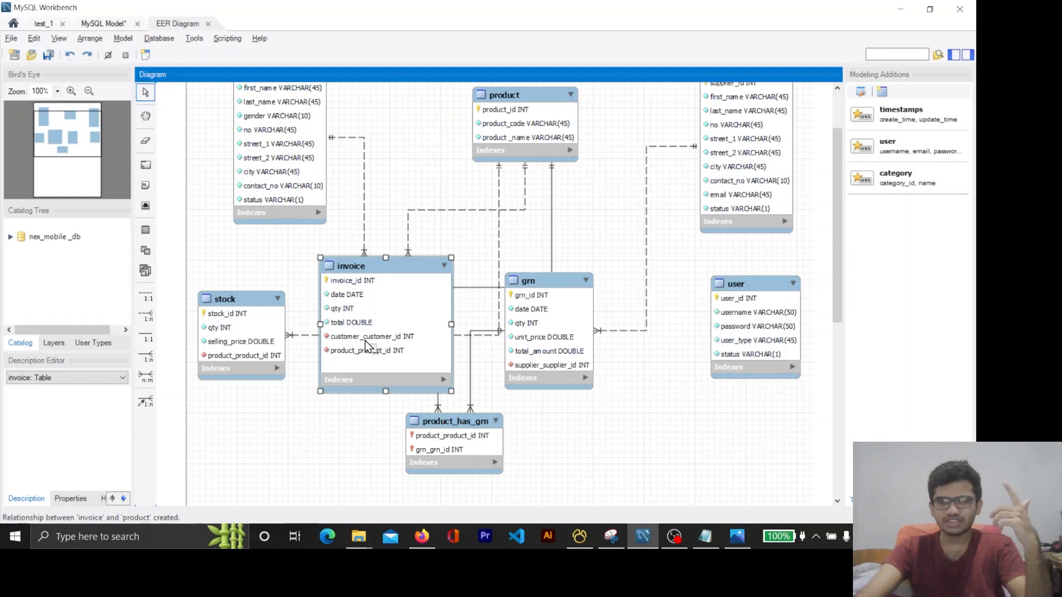
left_click_drag(387, 274, 390, 258)
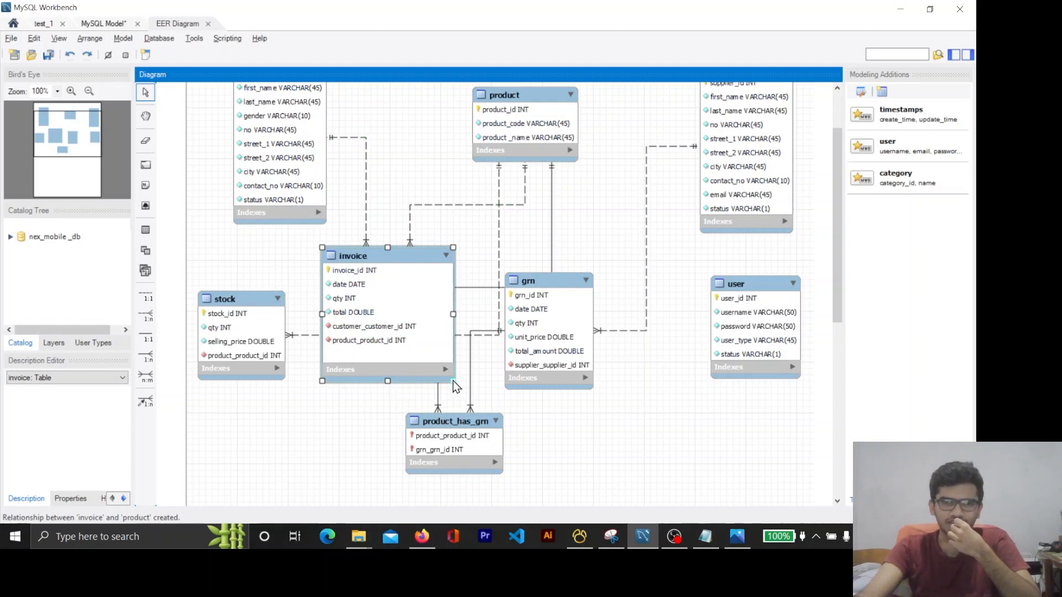
mouse_move(453, 381)
left_mouse_down()
mouse_move(443, 367)
mouse_move(456, 382)
left_mouse_up()
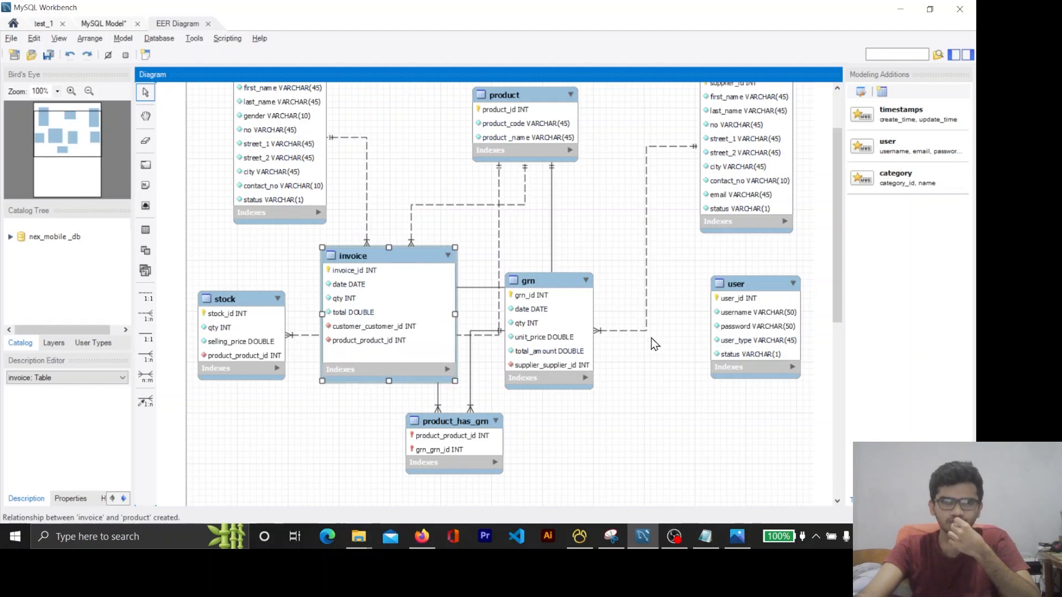
scroll(652, 338, "down", 4)
scroll(652, 339, "up", 3)
scroll(652, 338, "up", 4)
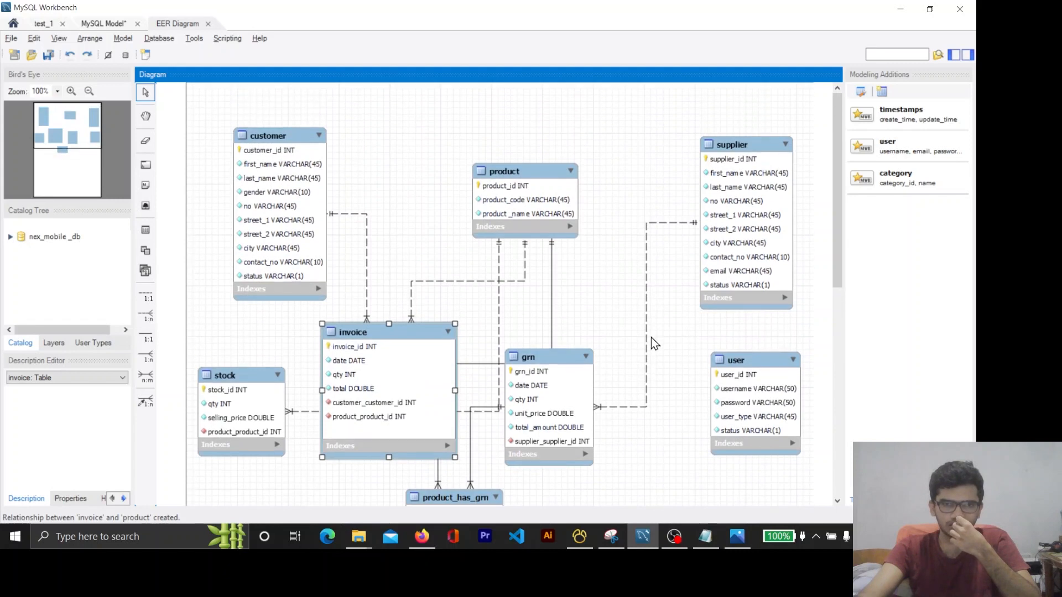
scroll(652, 338, "down", 1)
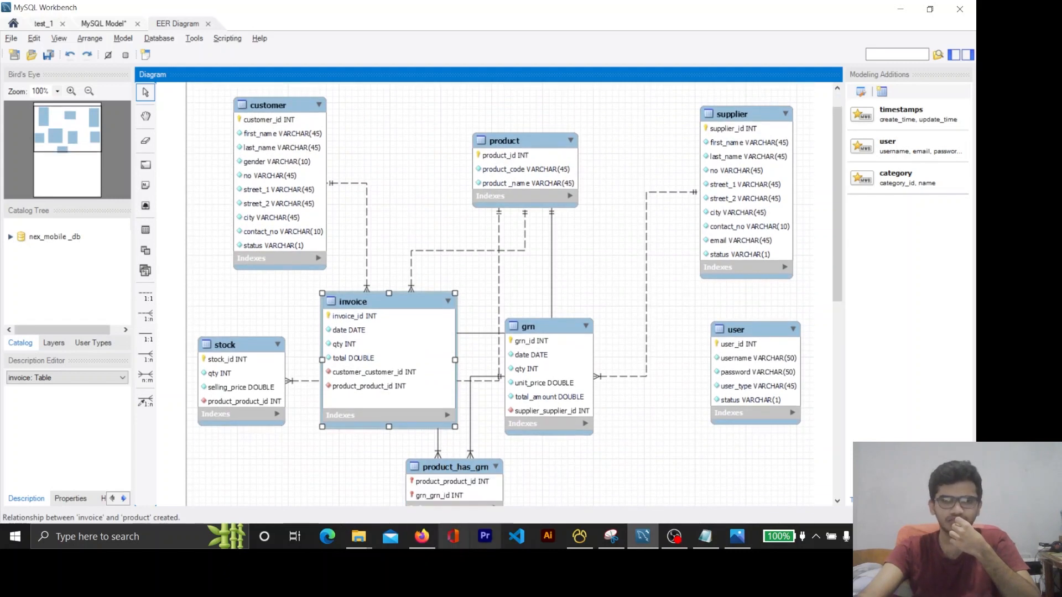
Switch to Firefox and review Question Set 15, starting with question 01 about the supplier and grn tables
left_click(423, 544)
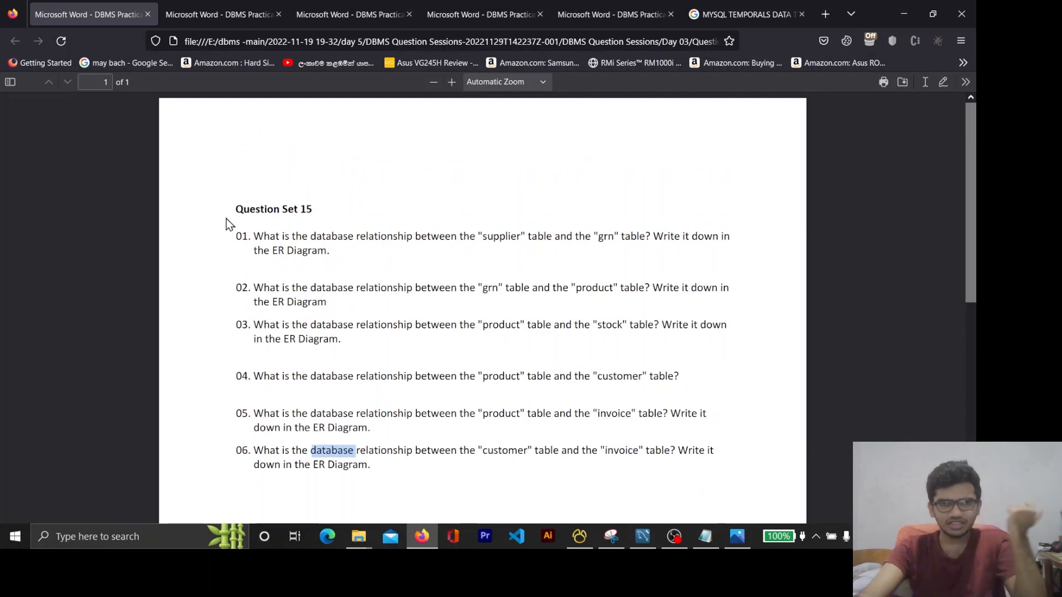
left_click_drag(241, 236, 402, 263)
left_click(401, 260)
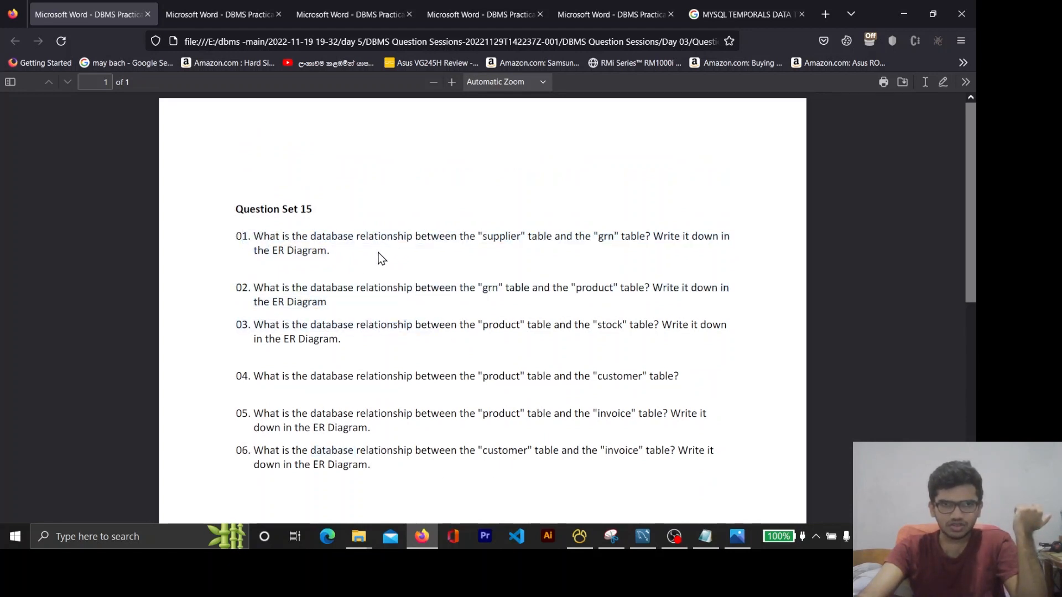
left_click_drag(234, 209, 364, 464)
left_click(332, 285)
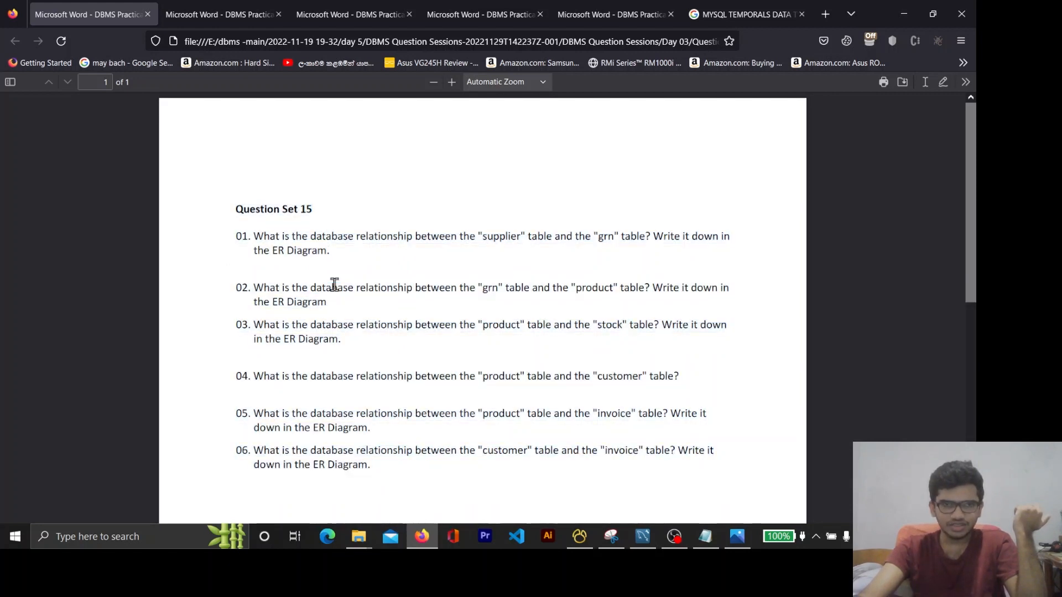
double_click(310, 251)
double_click(501, 236)
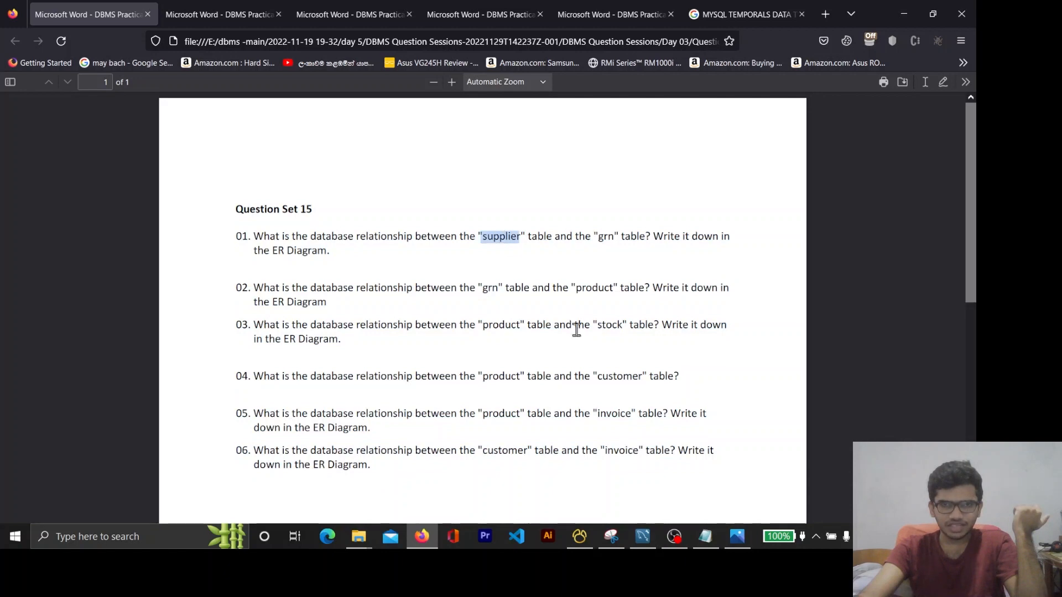
left_click(605, 236)
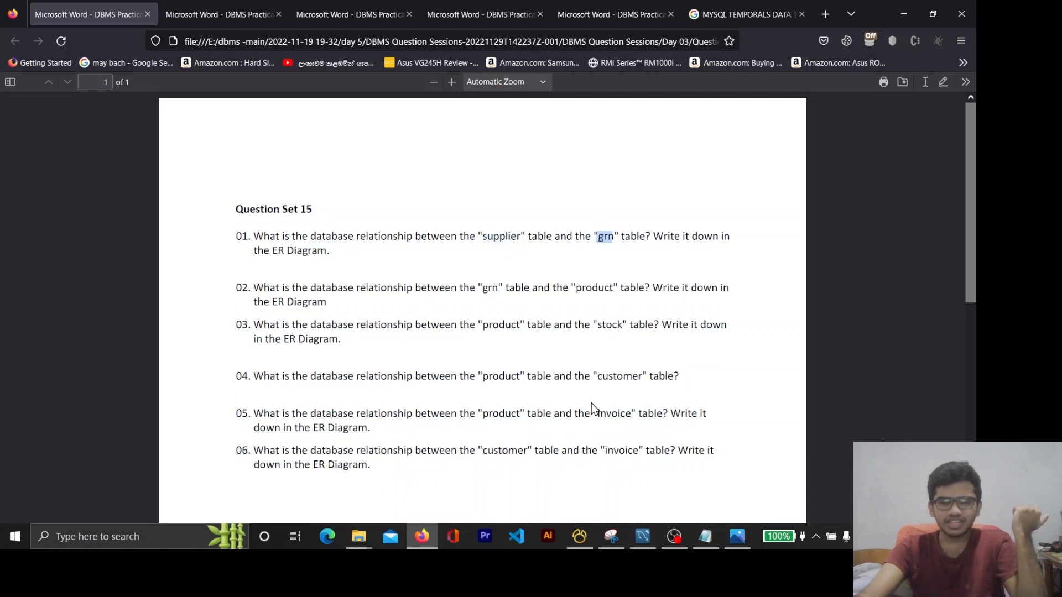
Switch to MySQL Workbench, shift the supplier table slightly down, and nudge the related grn table slightly up
left_click(901, 15)
scroll(583, 364, "down", 2)
left_click_drag(579, 279, 660, 282)
scroll(697, 238, "up", 2)
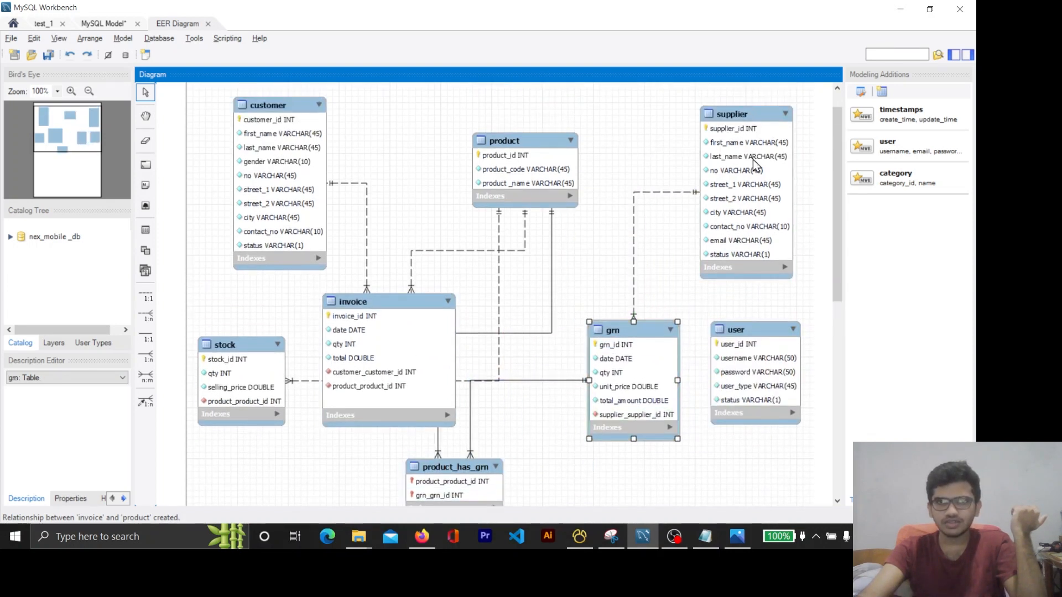
left_click_drag(754, 162, 757, 177)
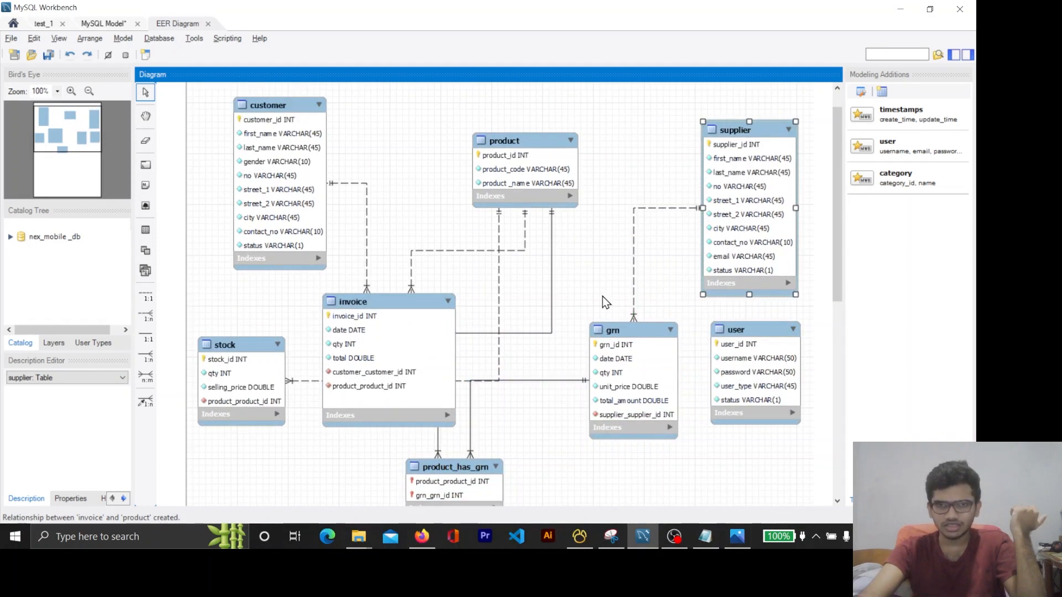
left_click(631, 327)
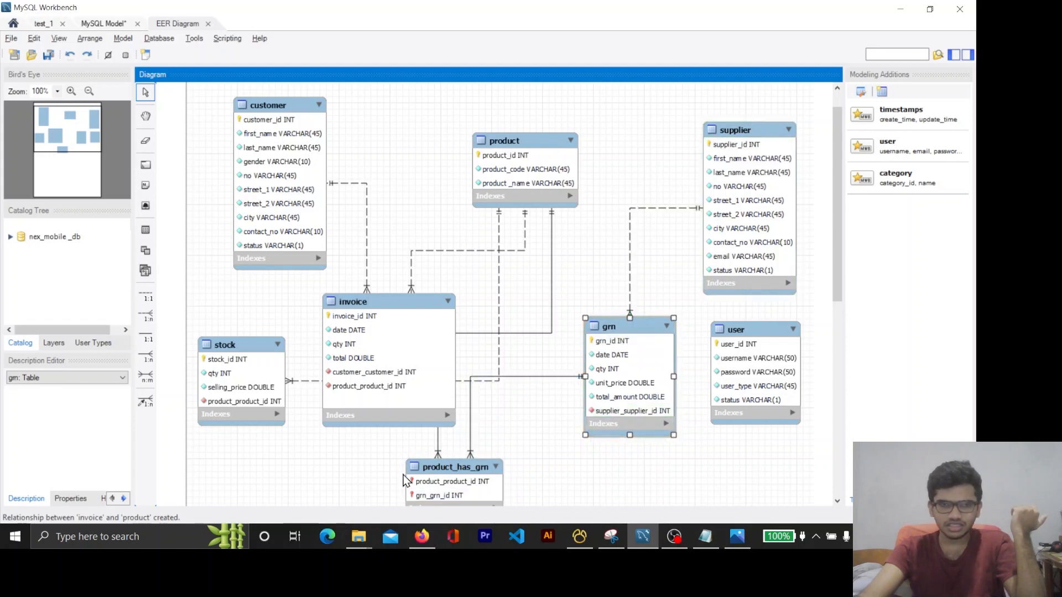
Switch to Firefox and review question 02 about the relationship between the grn and product tables
left_click(421, 541)
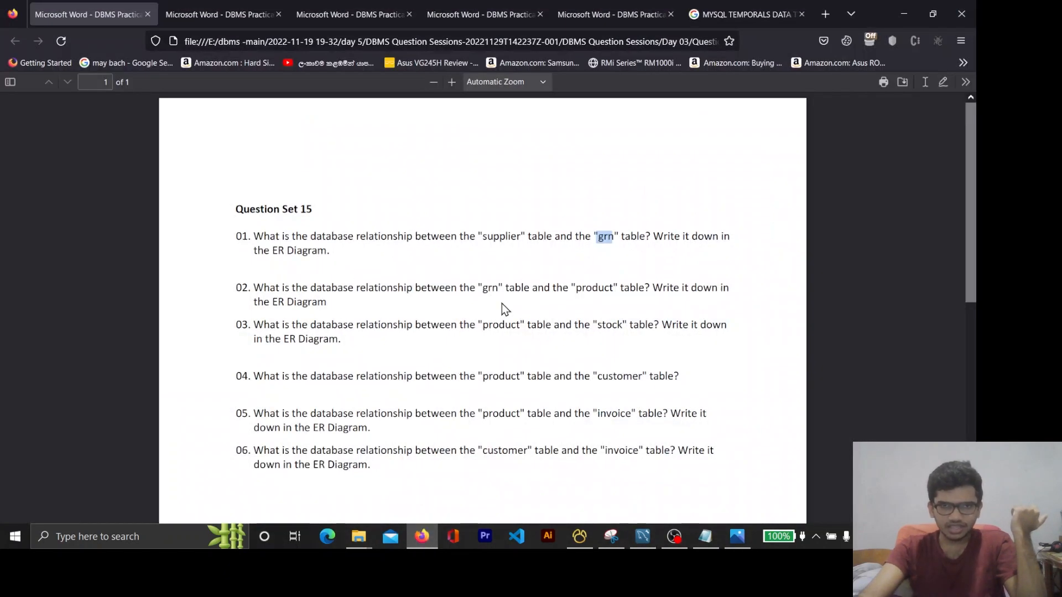
left_click_drag(505, 289, 495, 294)
double_click(490, 287)
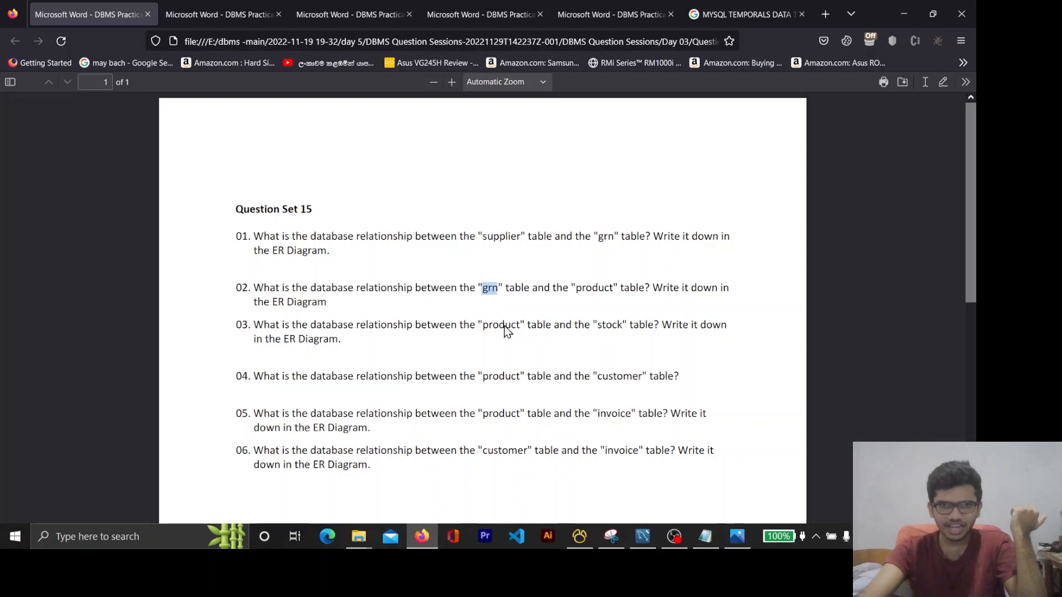
double_click(588, 289)
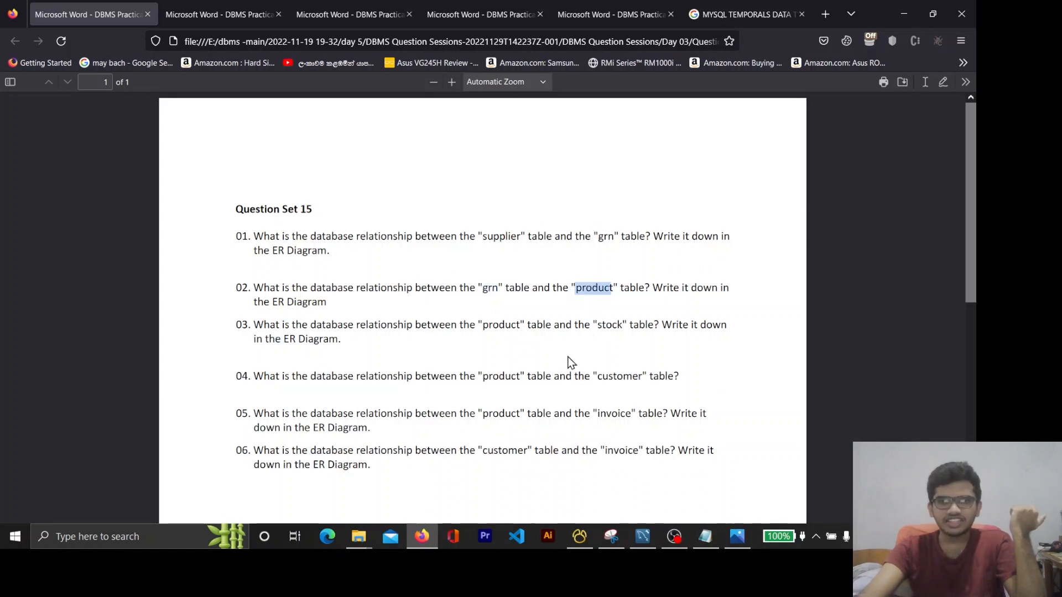
double_click(488, 287)
double_click(583, 289)
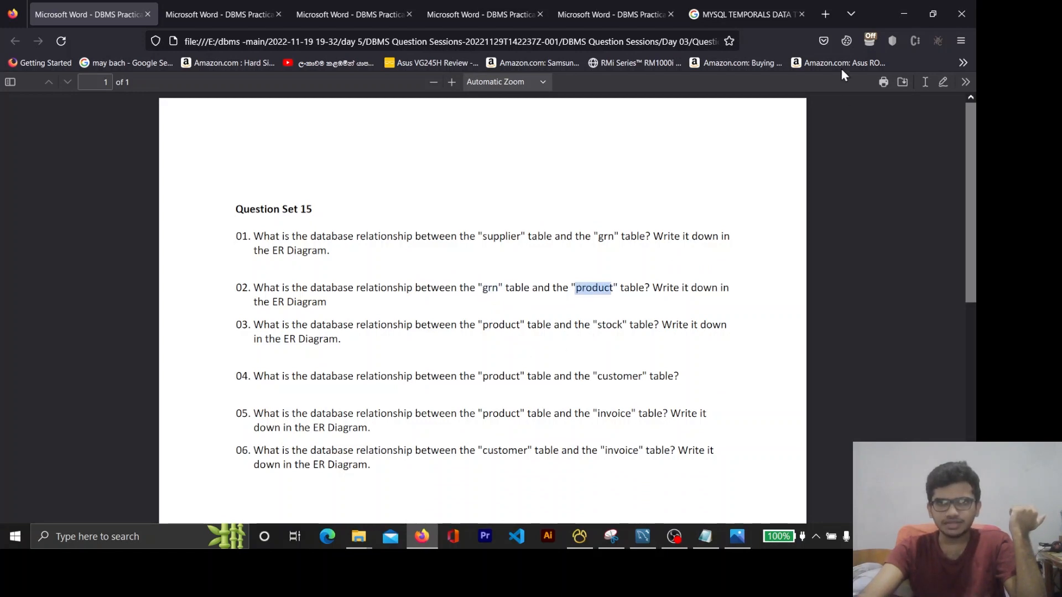
Switch to MySQL Workbench and place product_has_grn between product and supplier, shifting product toward customer and grn toward invoice
left_click(900, 14)
left_click_drag(610, 344, 582, 356)
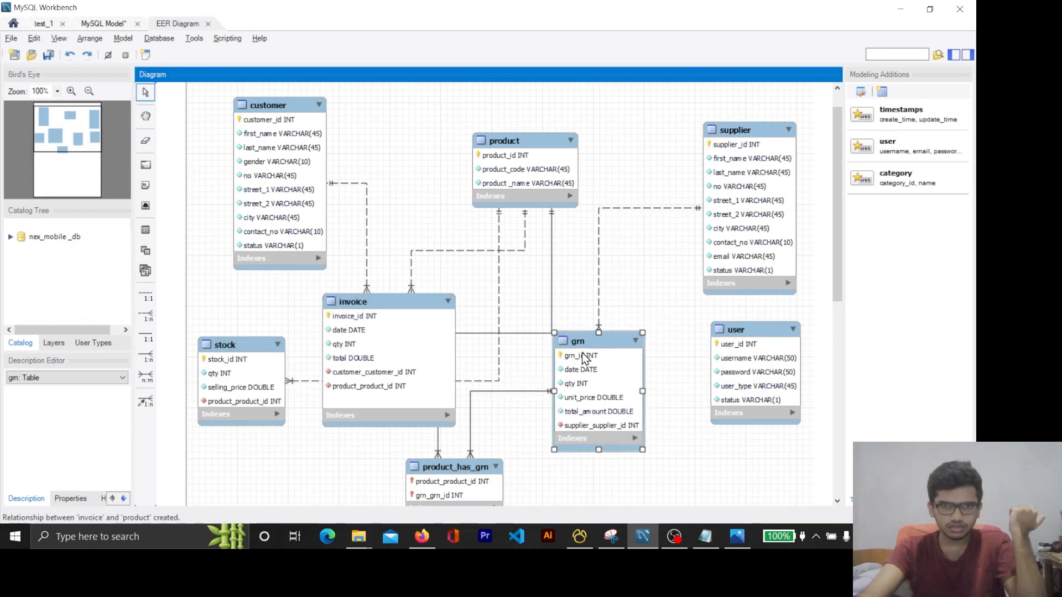
scroll(636, 379, "up", 1)
scroll(637, 378, "down", 4)
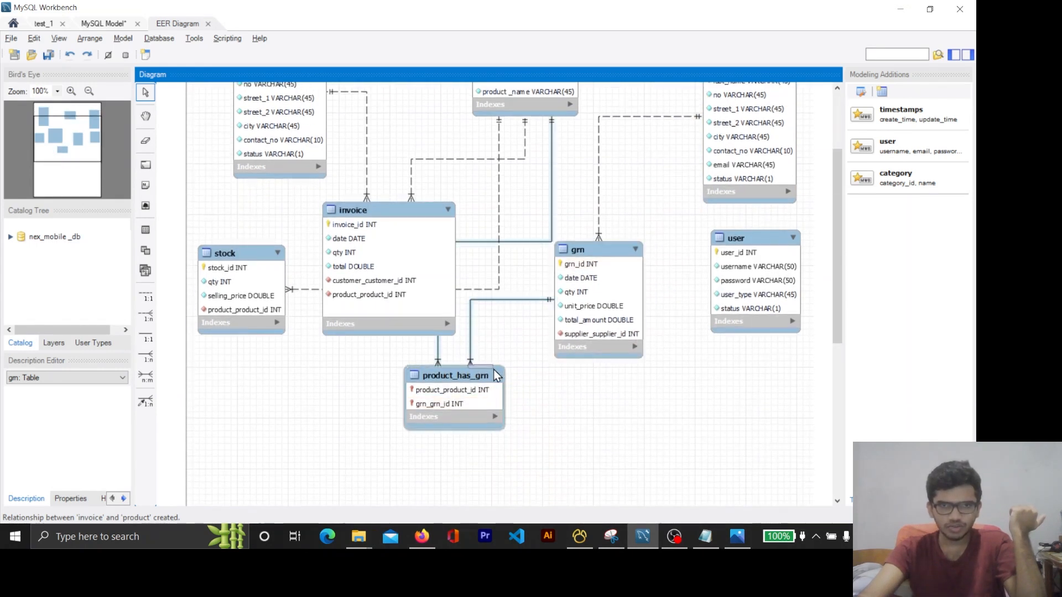
left_click(502, 383)
left_click_drag(502, 383, 693, 126)
left_click_drag(519, 190, 498, 190)
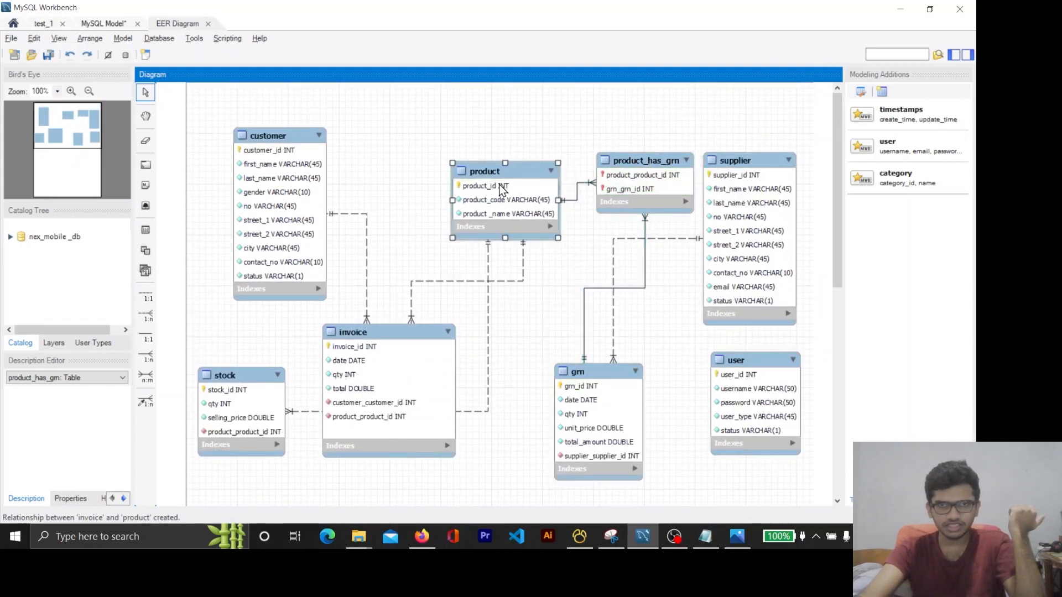
left_click_drag(557, 399, 568, 380)
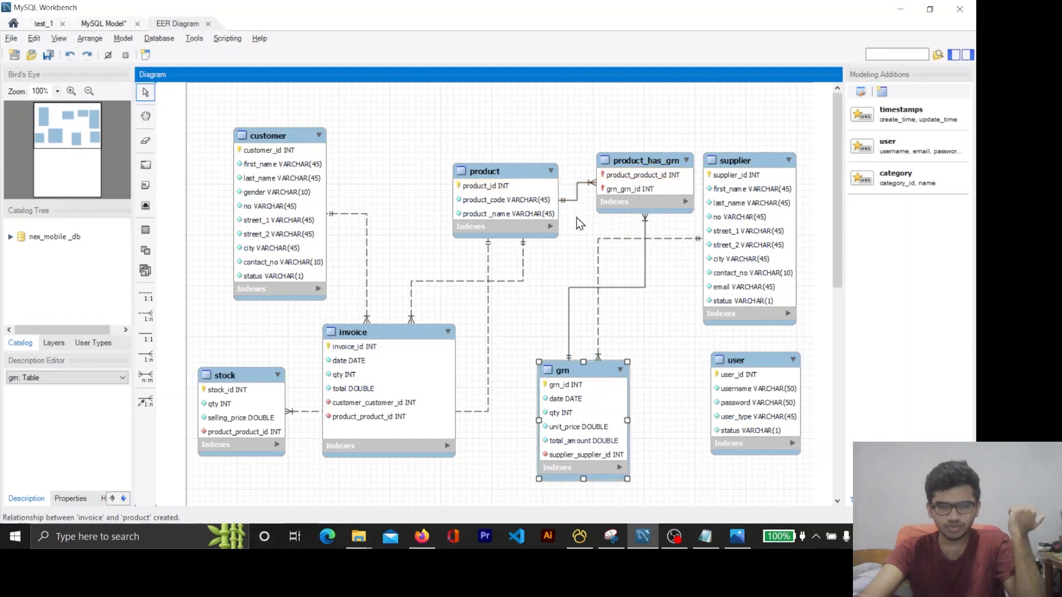
Remove the primary key setting from the product_product_id and grn_grn_id columns of the product_has_grn table
left_click(421, 537)
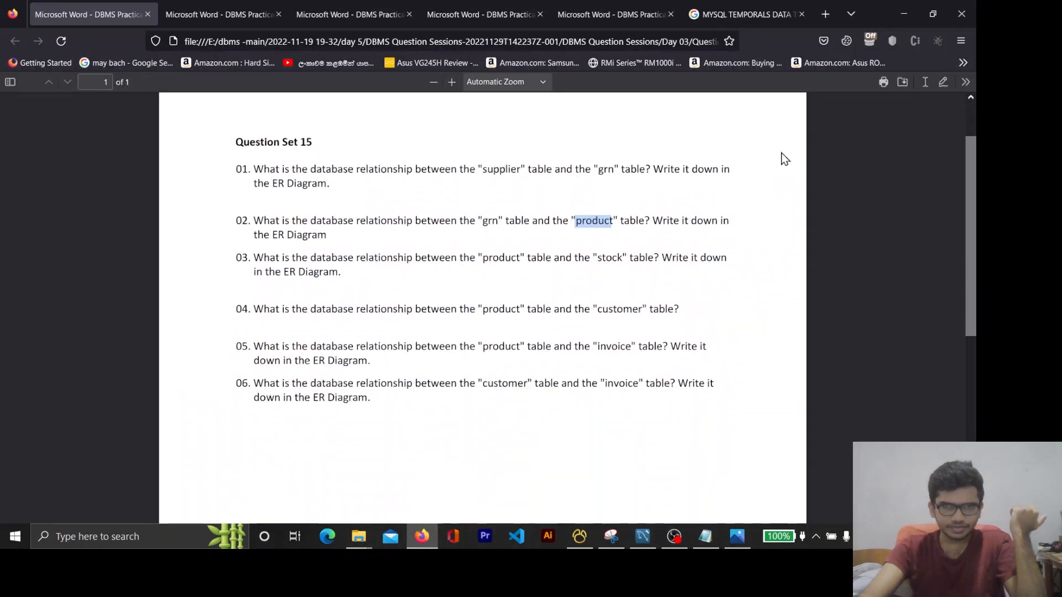
left_click(904, 14)
double_click(641, 176)
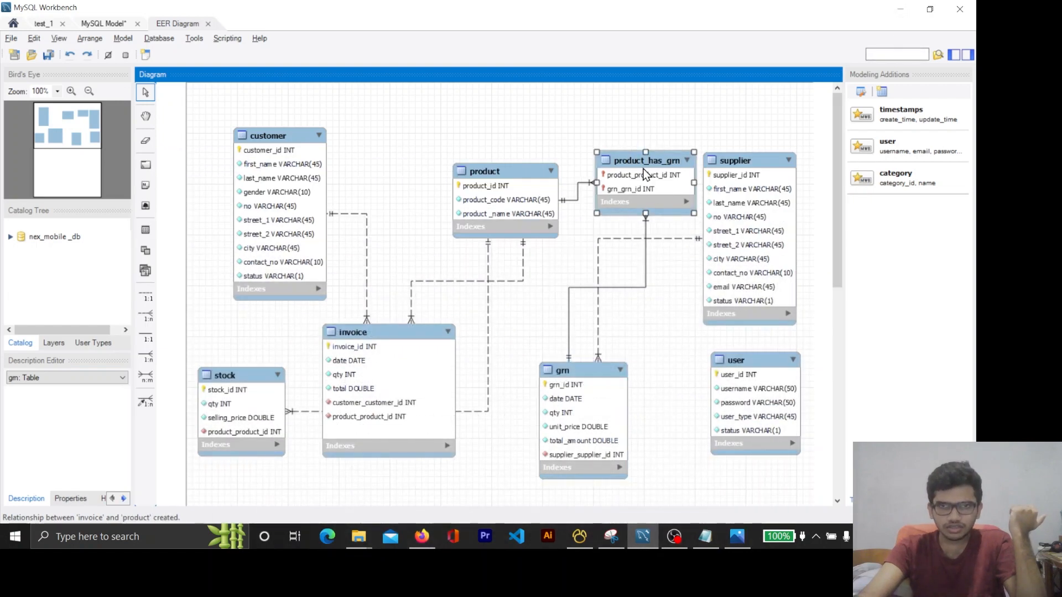
scroll(624, 230, "down", 2)
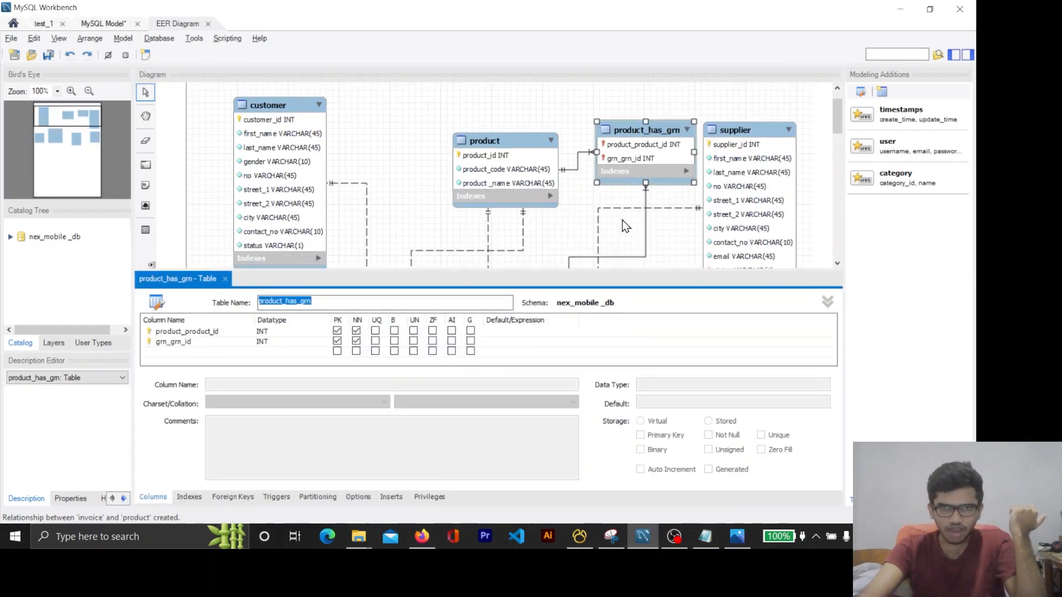
left_click(339, 339)
left_click(337, 343)
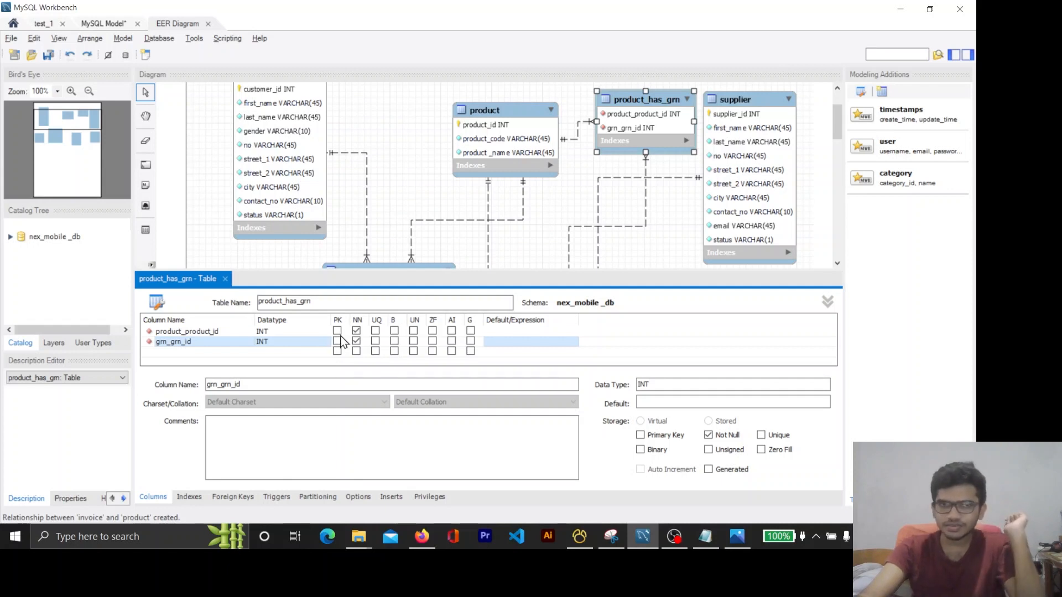
Add an auto-increment INT primary key column named id to product_has_grn, move it to first place, and close the table editor
double_click(188, 352)
type("id")
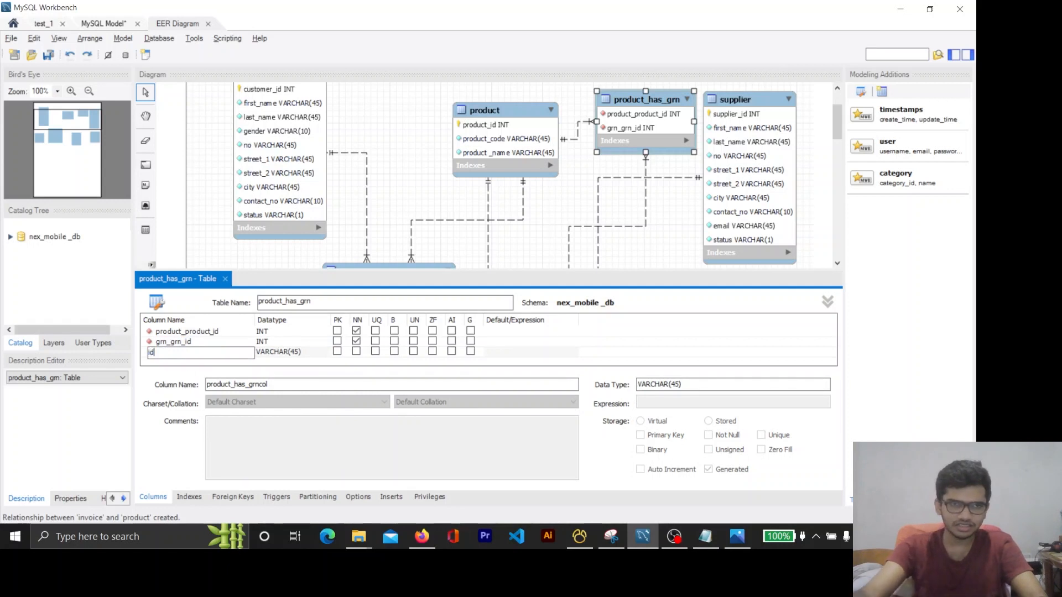
double_click(284, 353)
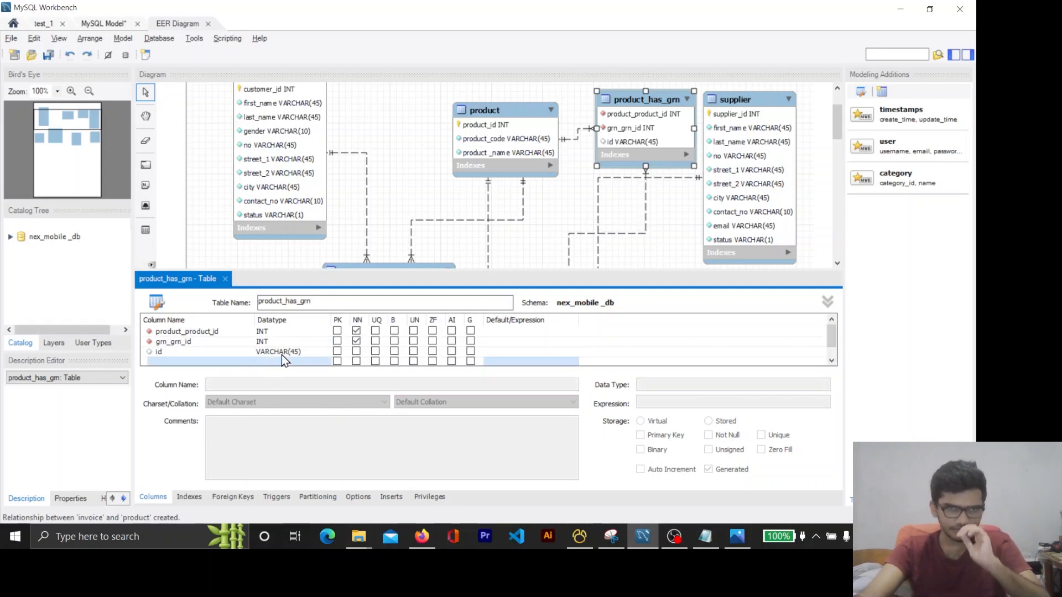
type("INT")
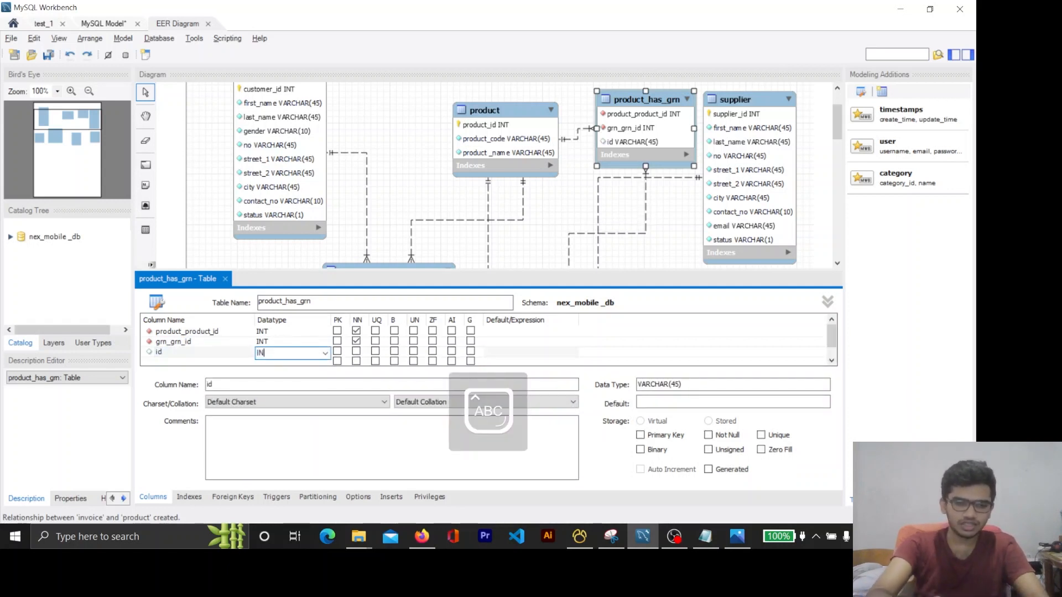
left_click(214, 353)
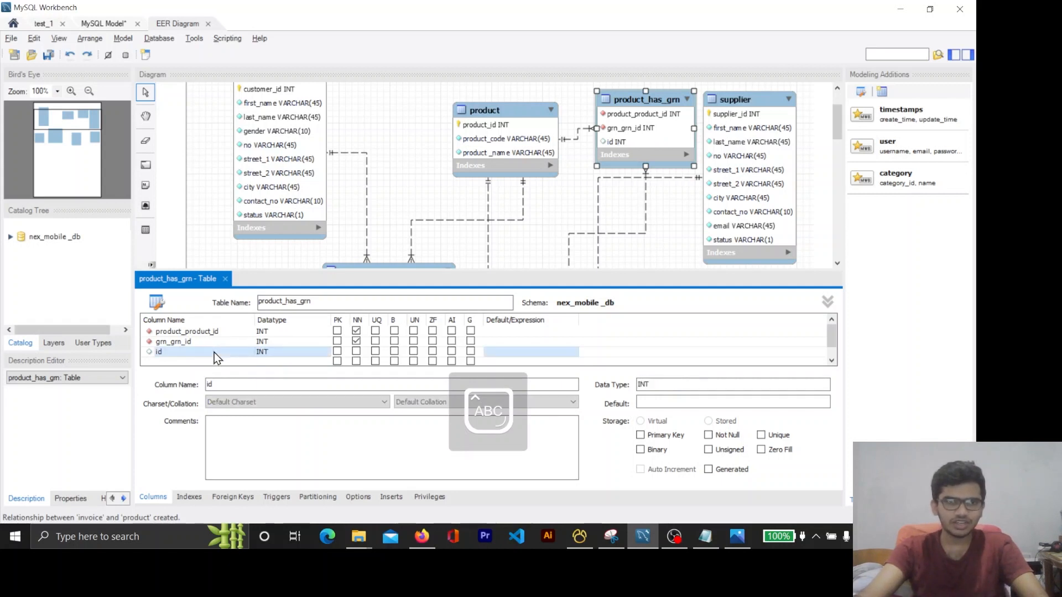
left_click(337, 351)
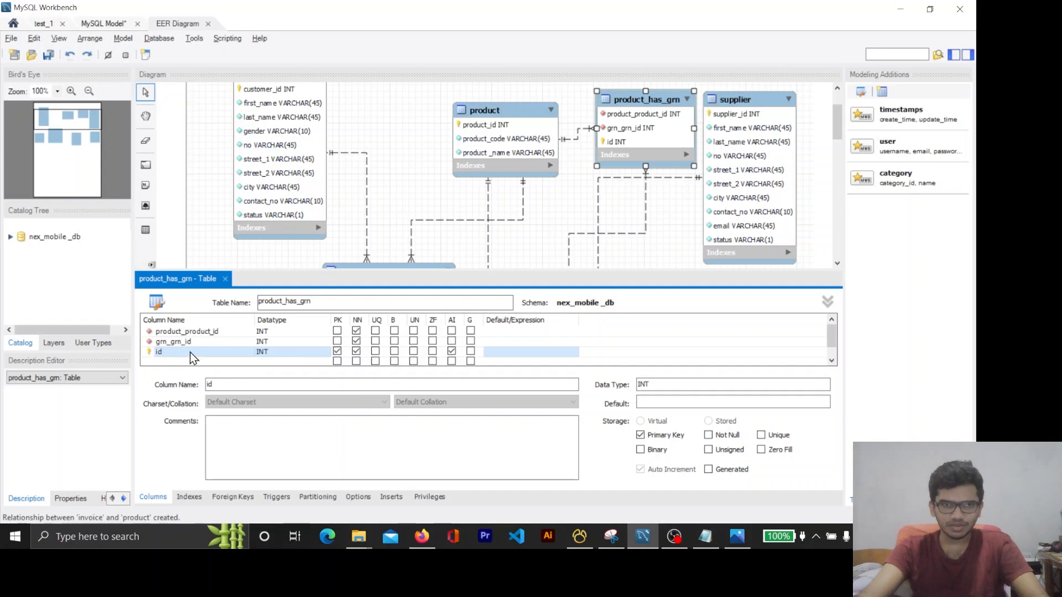
left_click_drag(190, 359, 200, 335)
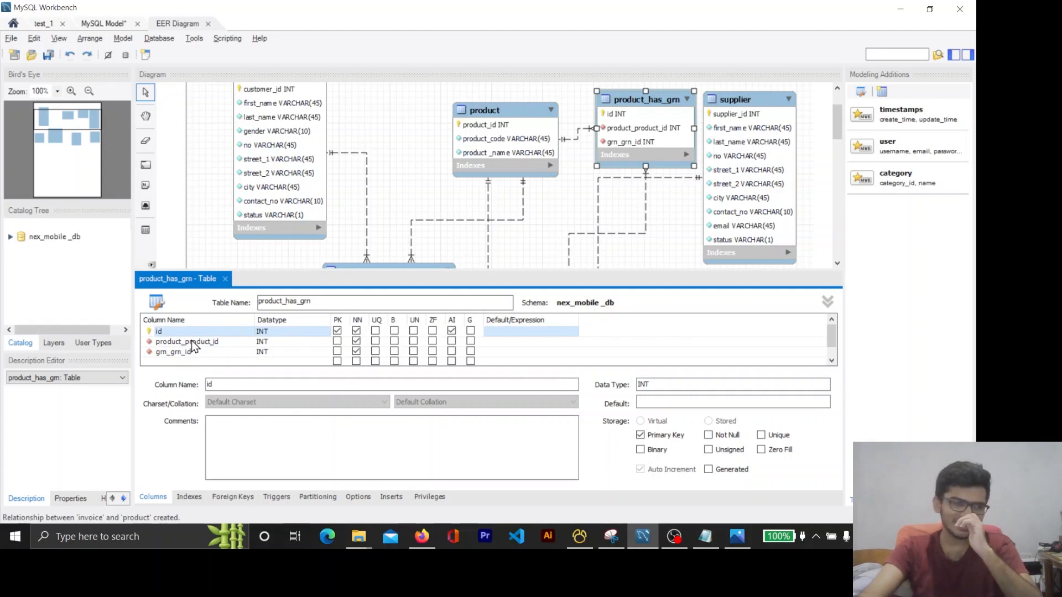
left_click(226, 283)
left_click(226, 281)
scroll(502, 343, "up", 2)
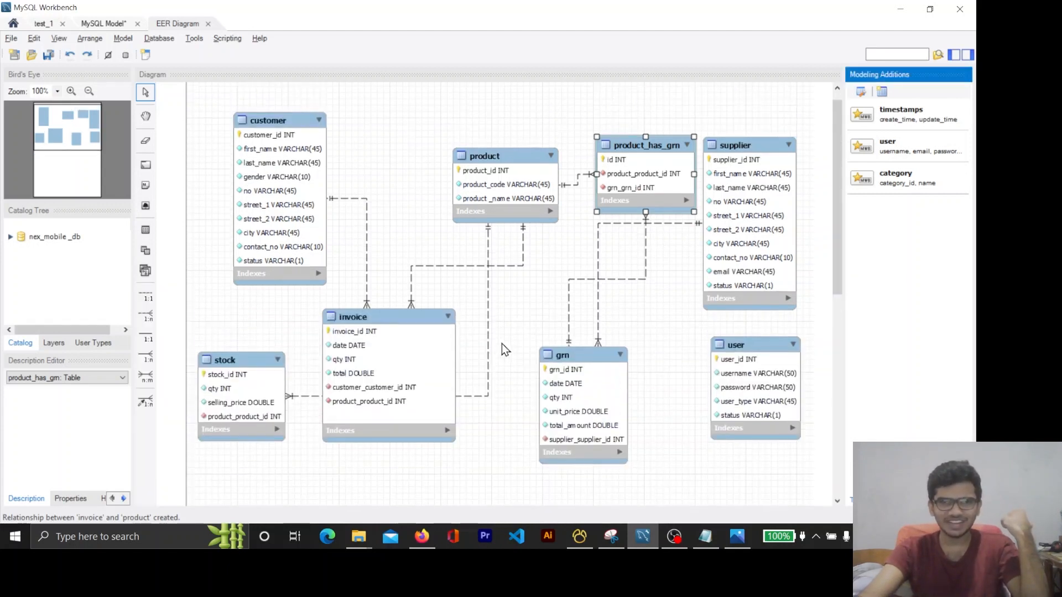
Recheck the id column of product_has_grn in its table editor, and move the product and product_has_grn tables closer to customer
mouse_move(614, 179)
left_mouse_down()
mouse_move(605, 213)
mouse_move(611, 183)
left_mouse_up()
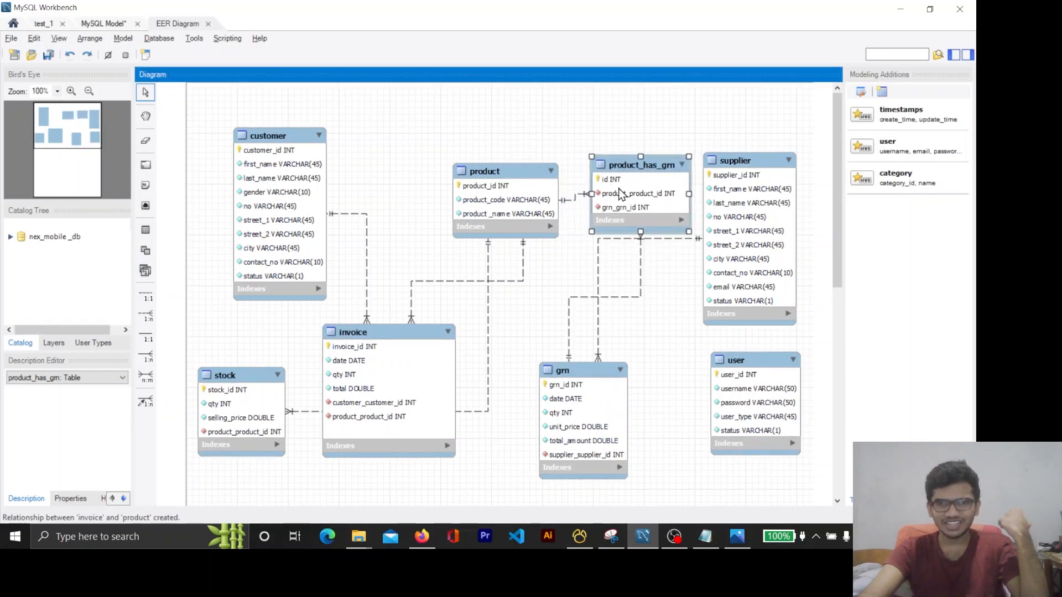
double_click(629, 174)
left_click(169, 331)
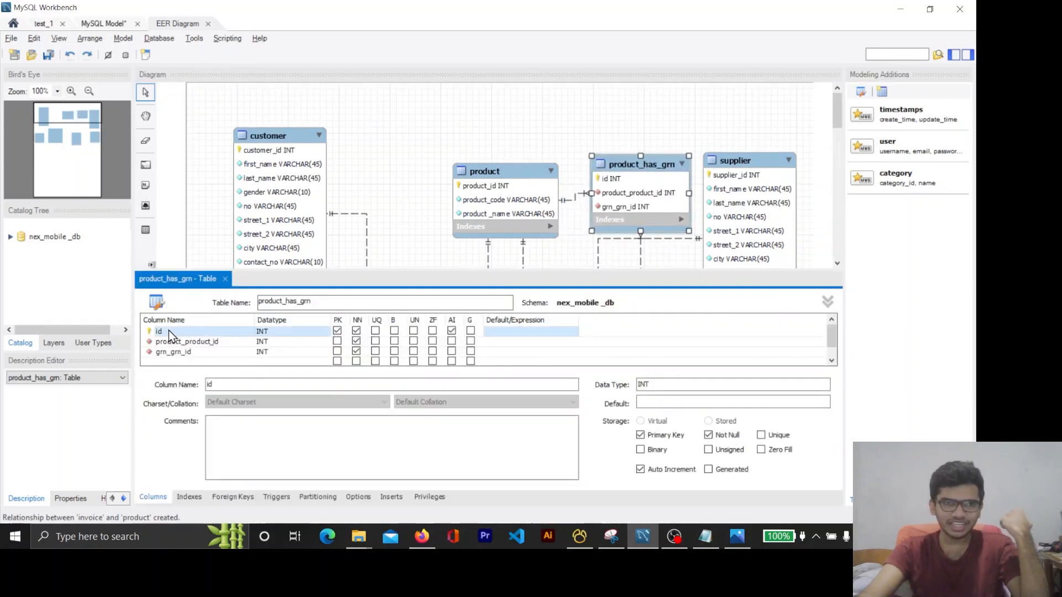
left_click(226, 279)
left_click_drag(475, 189, 425, 174)
left_click_drag(617, 178, 570, 168)
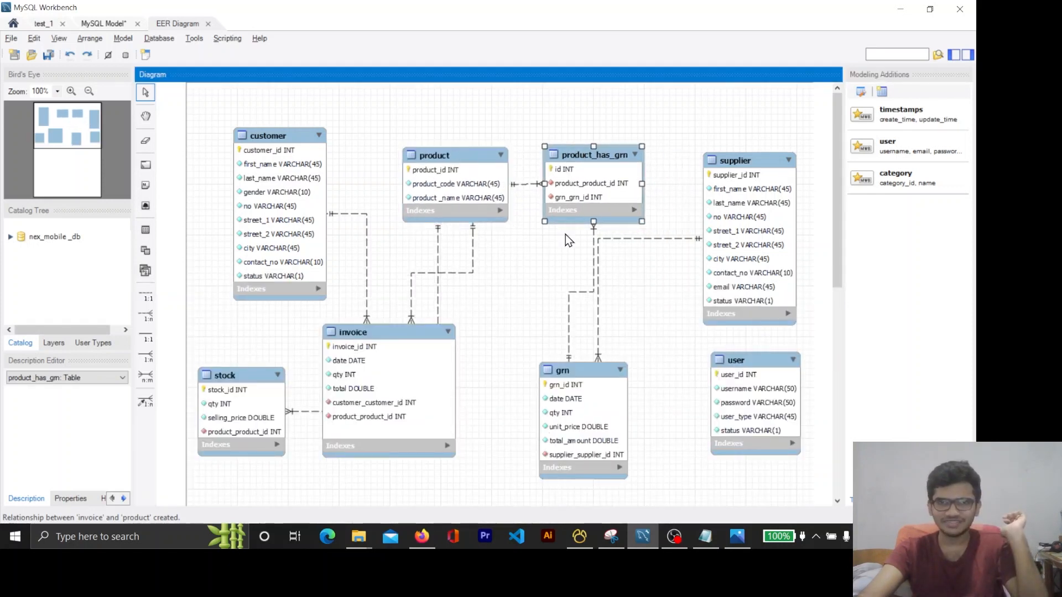
Switch to Firefox and reread question 02, checking its grn and product table names
left_click(421, 536)
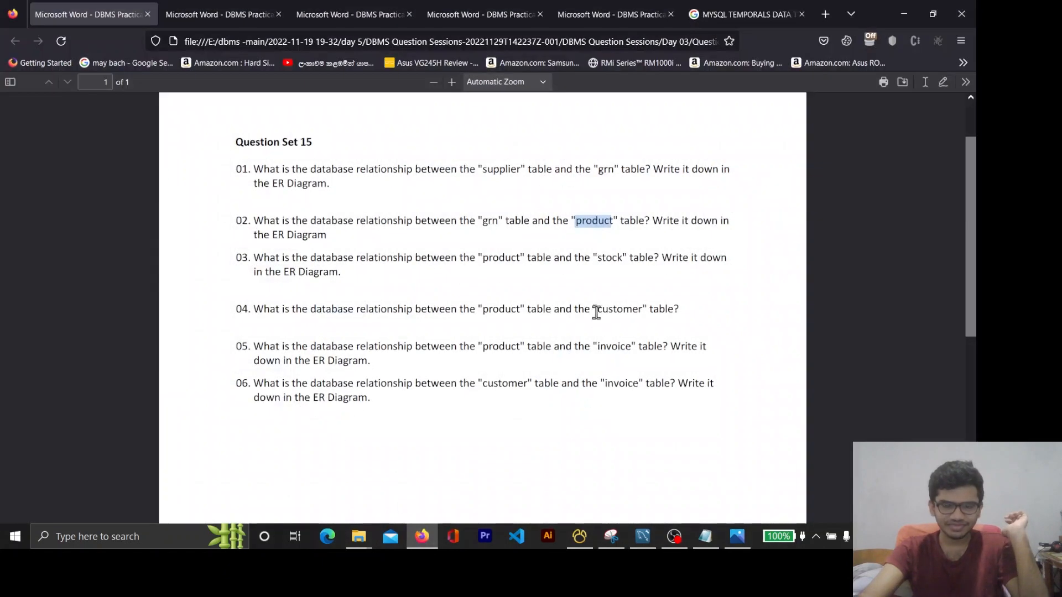
left_click(497, 221)
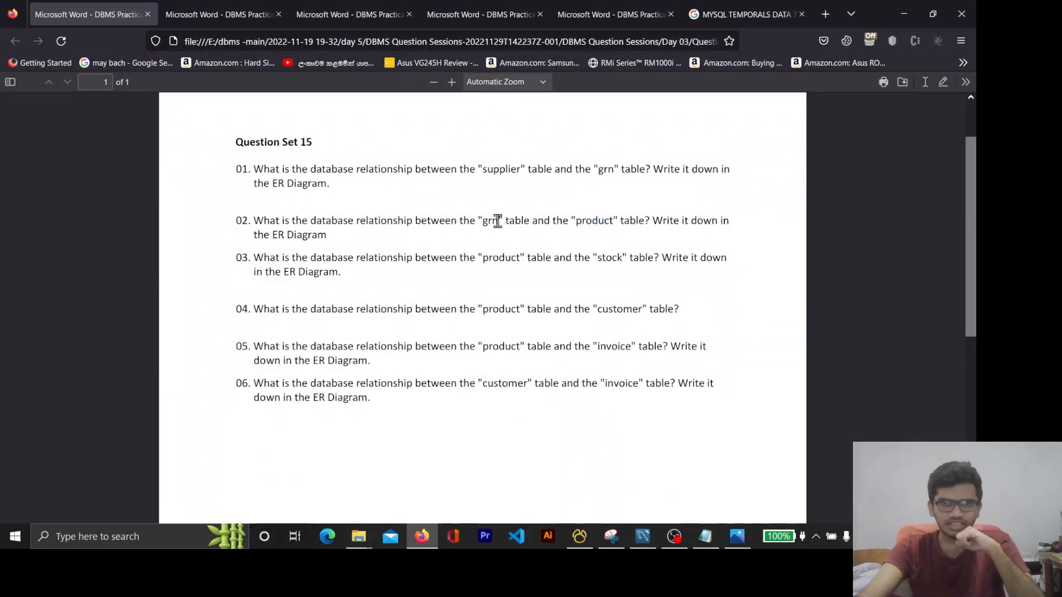
double_click(490, 221)
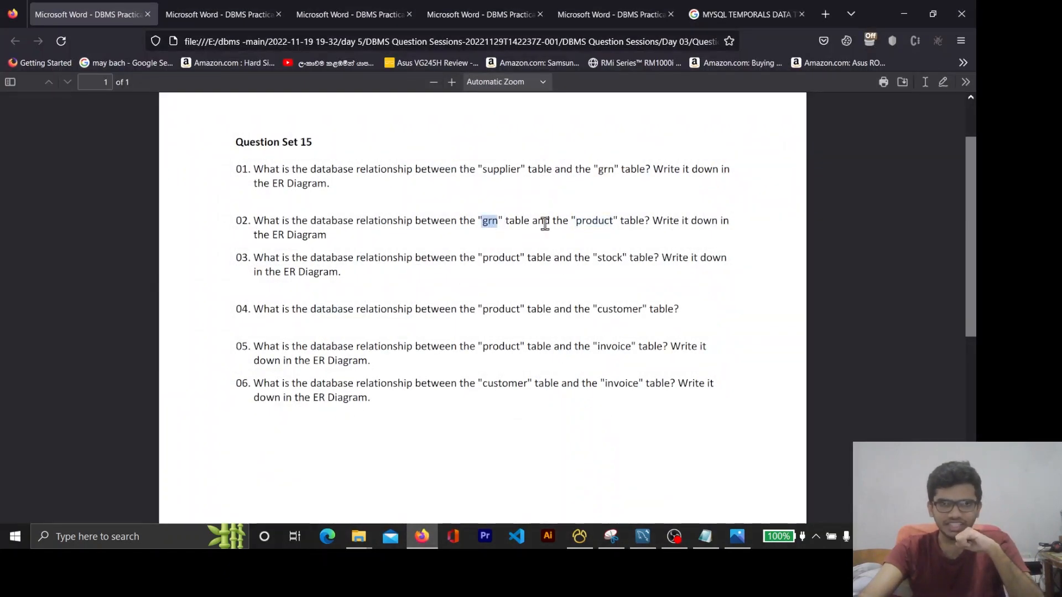
double_click(593, 220)
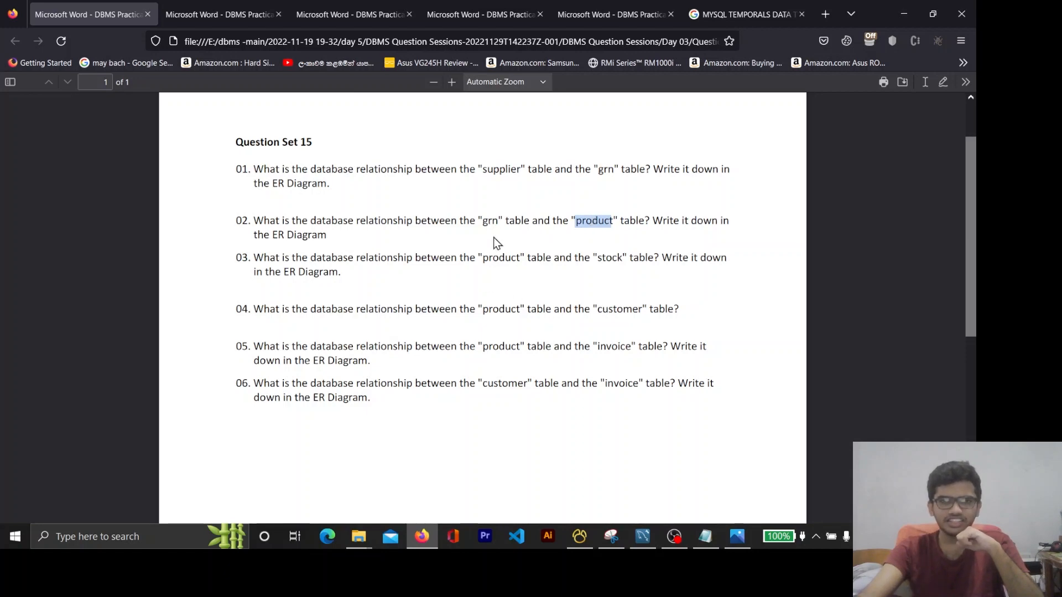
Switch to MySQL Workbench, move grn up toward supplier, and place product_has_grn below product, between invoice and grn
left_click(904, 14)
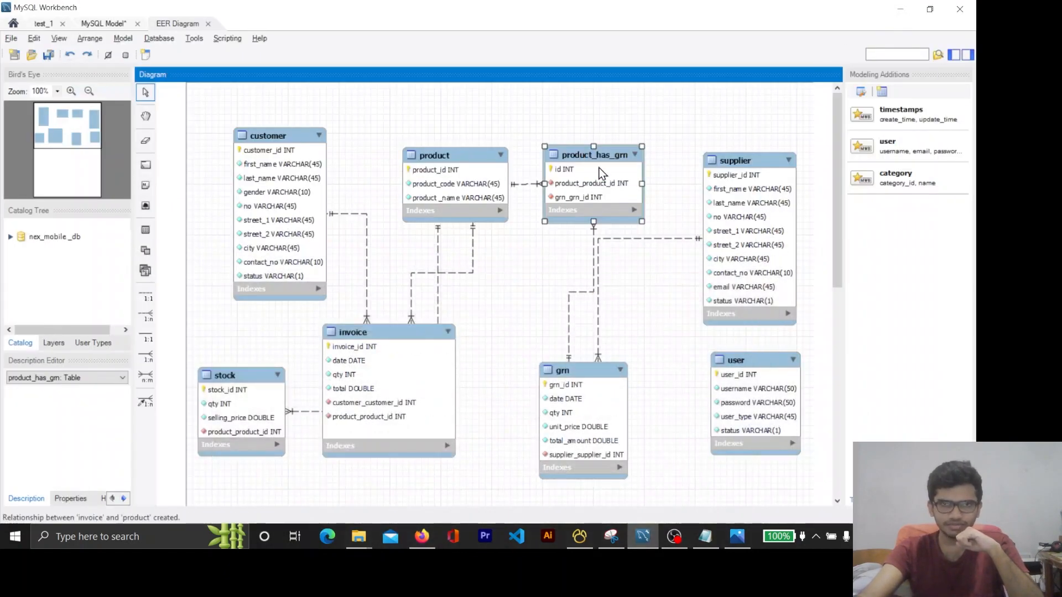
mouse_move(599, 172)
left_mouse_down()
mouse_move(588, 197)
mouse_move(606, 165)
left_mouse_up()
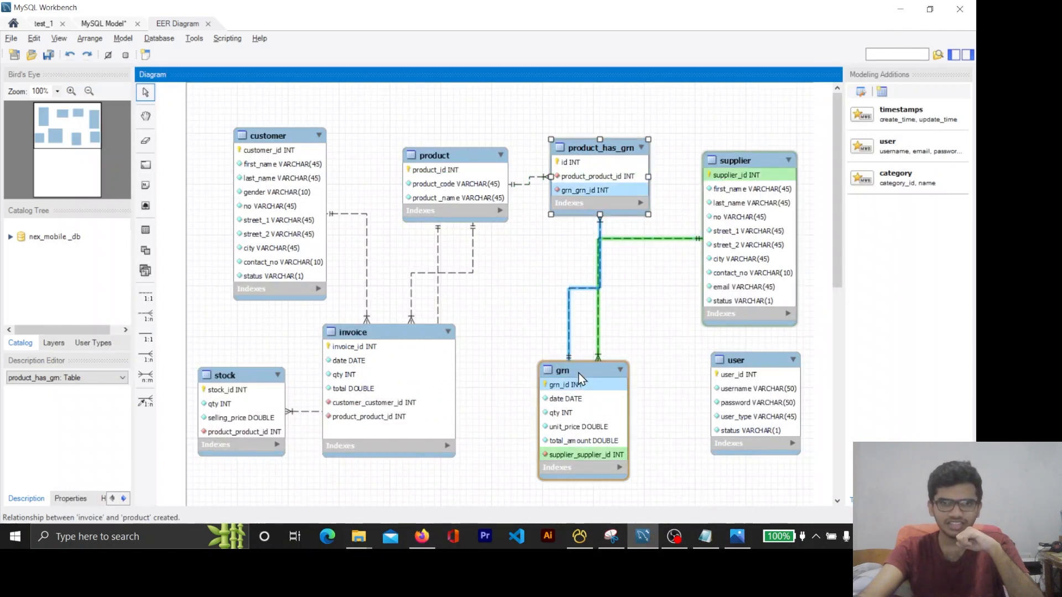
left_click_drag(579, 379, 598, 344)
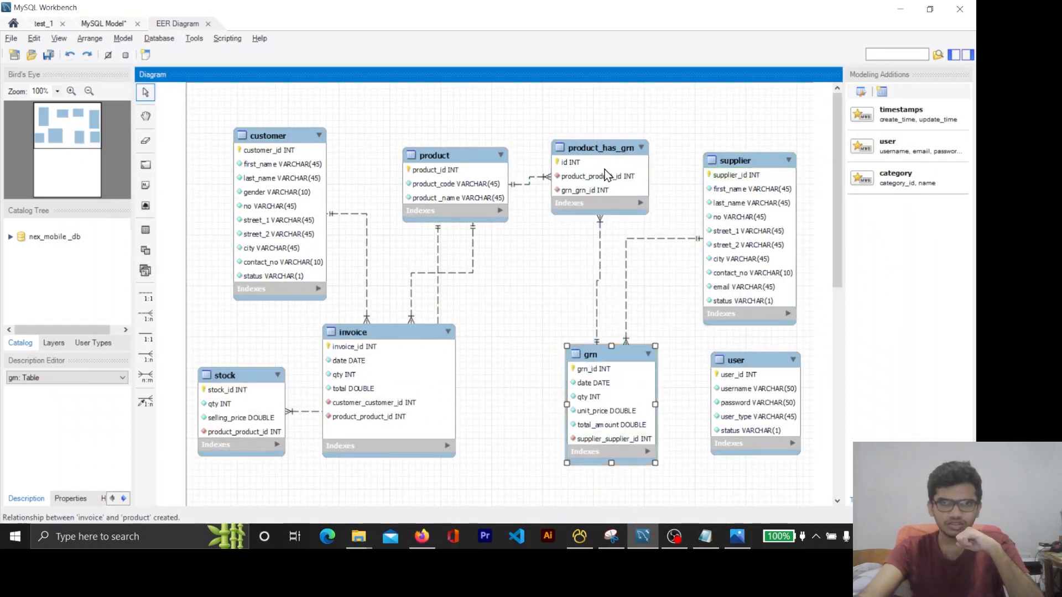
left_click_drag(606, 175, 480, 334)
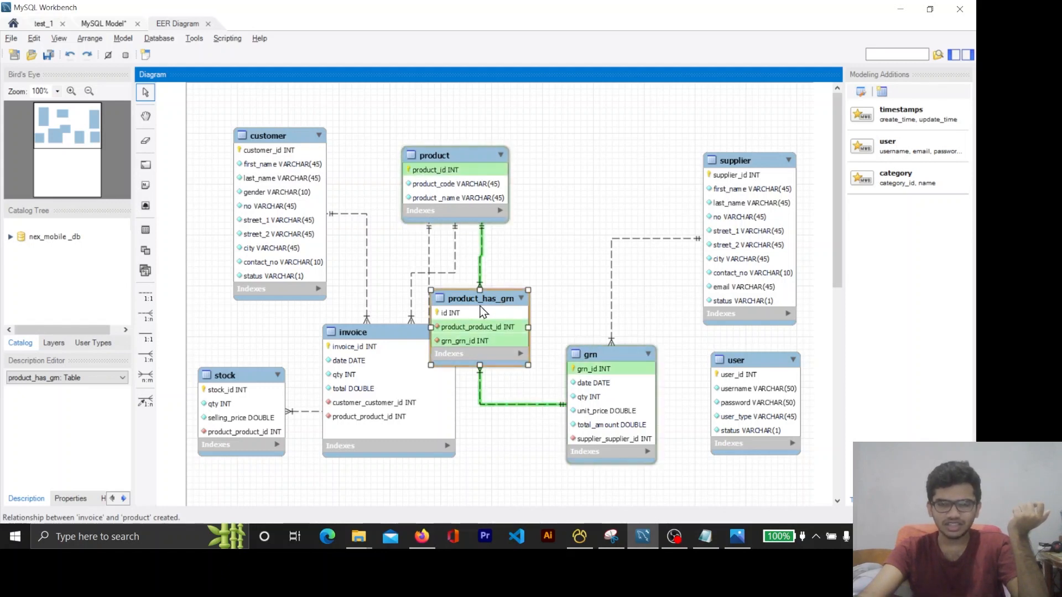
Switch to Firefox and review question 03 about the relationship between the product and stock tables
left_click(422, 540)
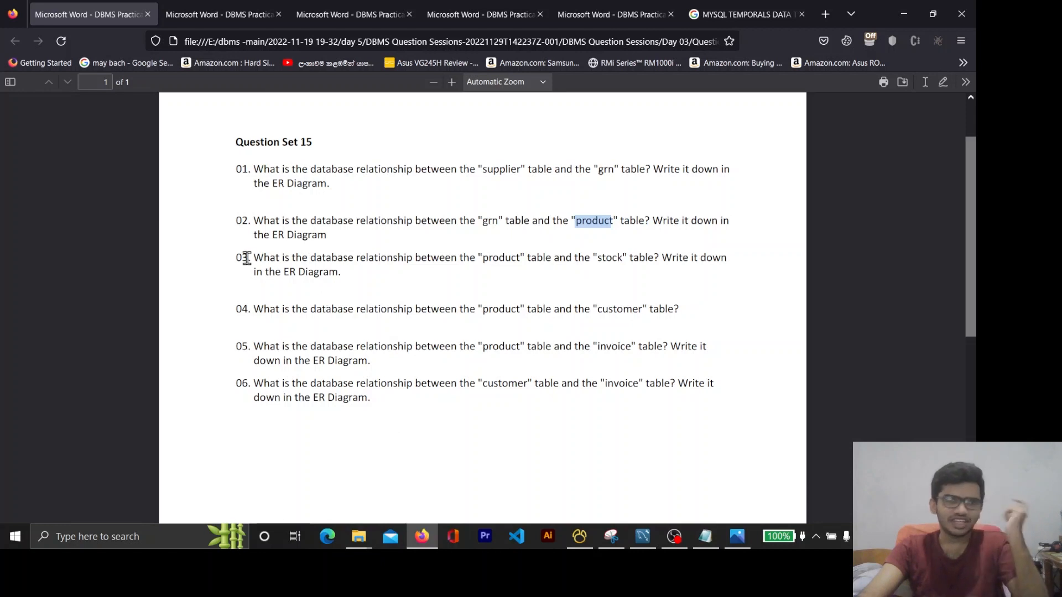
left_click_drag(242, 258, 735, 267)
double_click(511, 258)
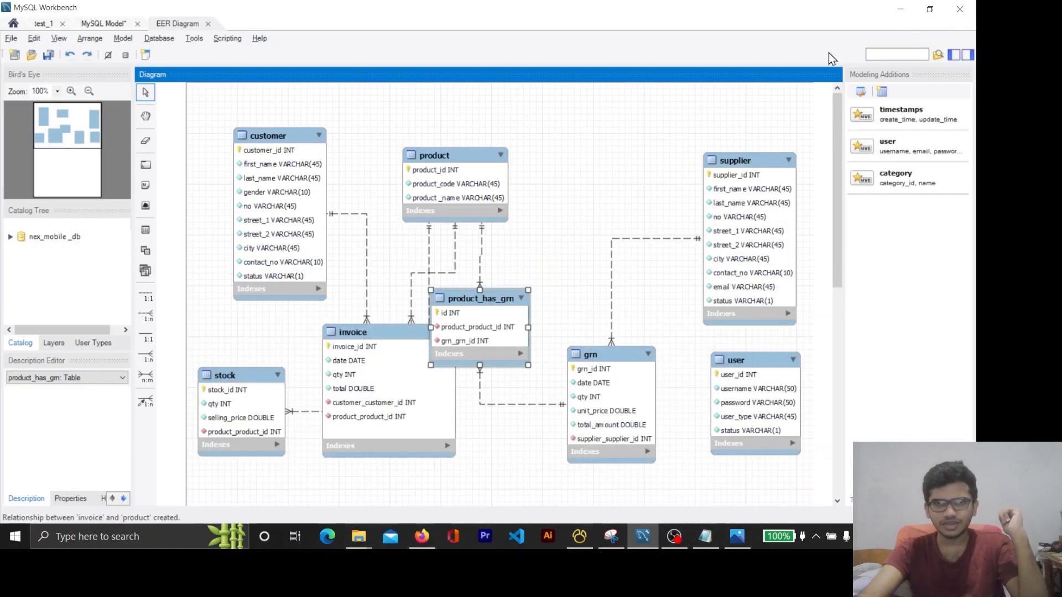
Switch to MySQL Workbench, move stock between product and supplier, and shift product slightly closer to customer
left_click(904, 15)
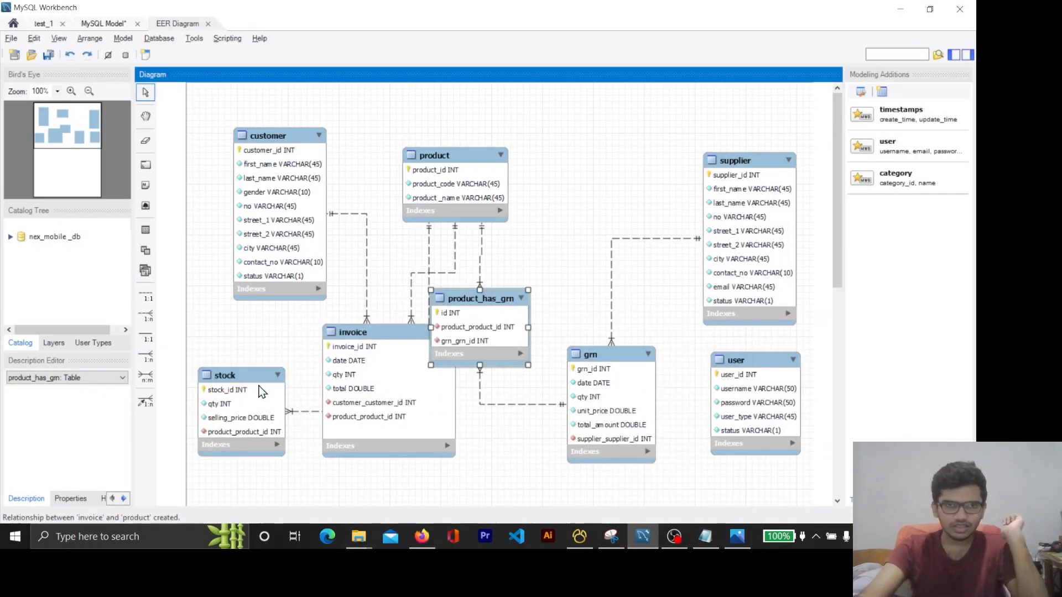
left_click_drag(261, 392, 643, 133)
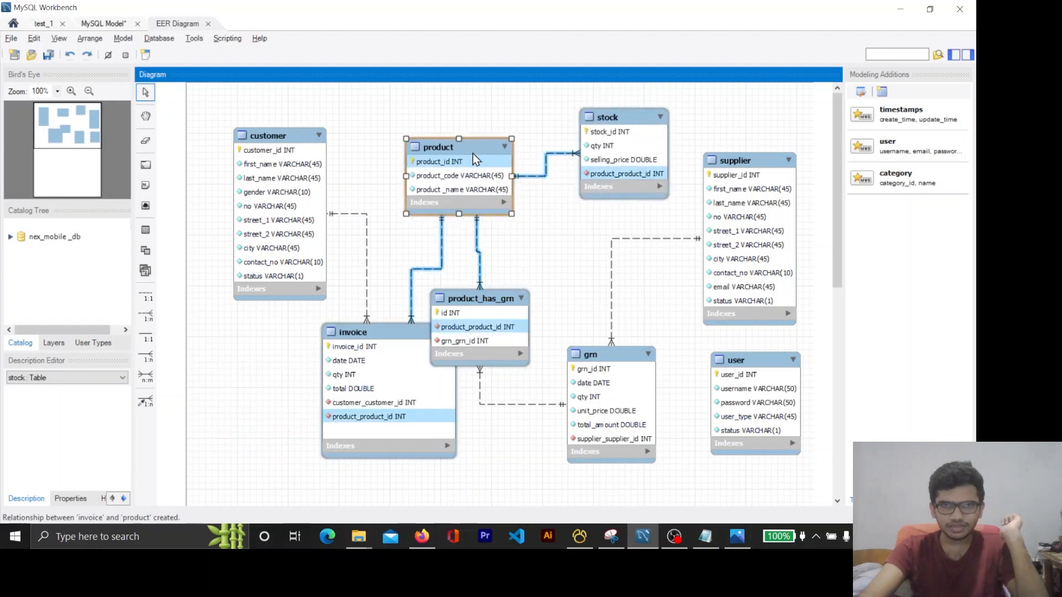
left_click_drag(474, 155, 461, 150)
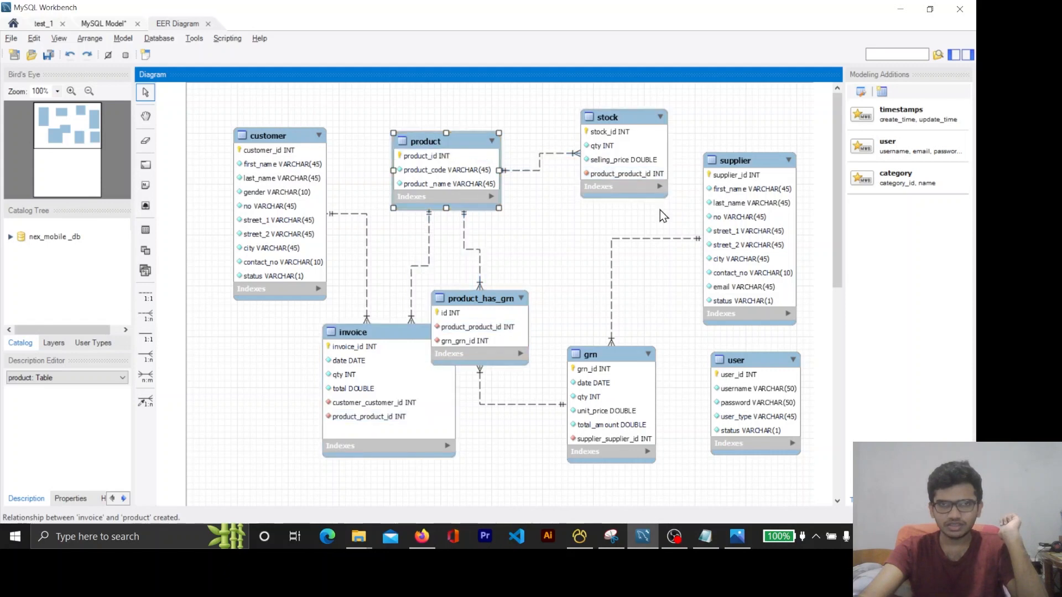
Switch to Firefox and review question 04 about the relationship between the product and customer tables
left_click(421, 540)
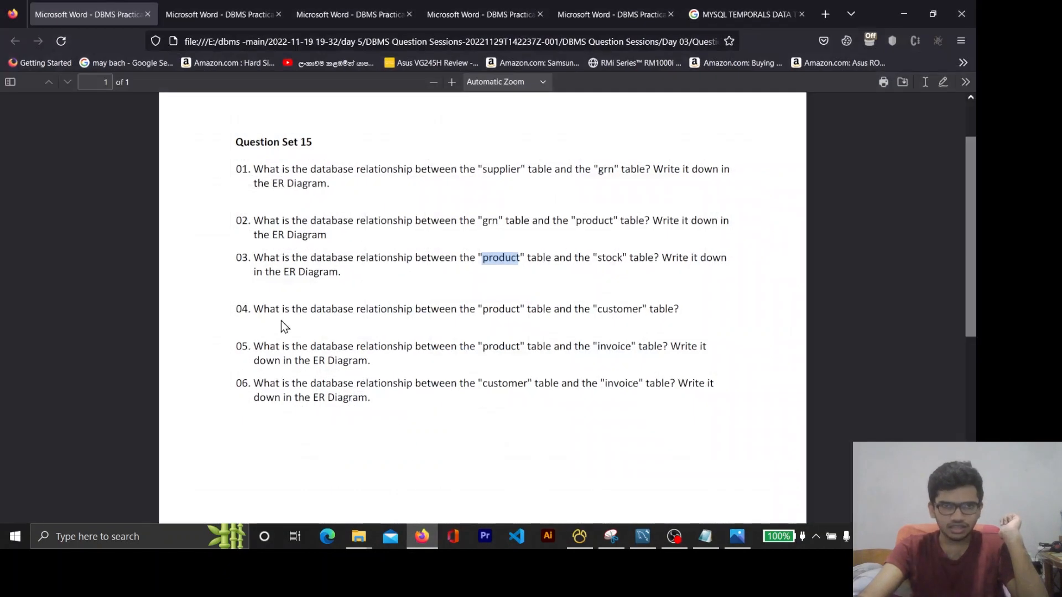
double_click(504, 309)
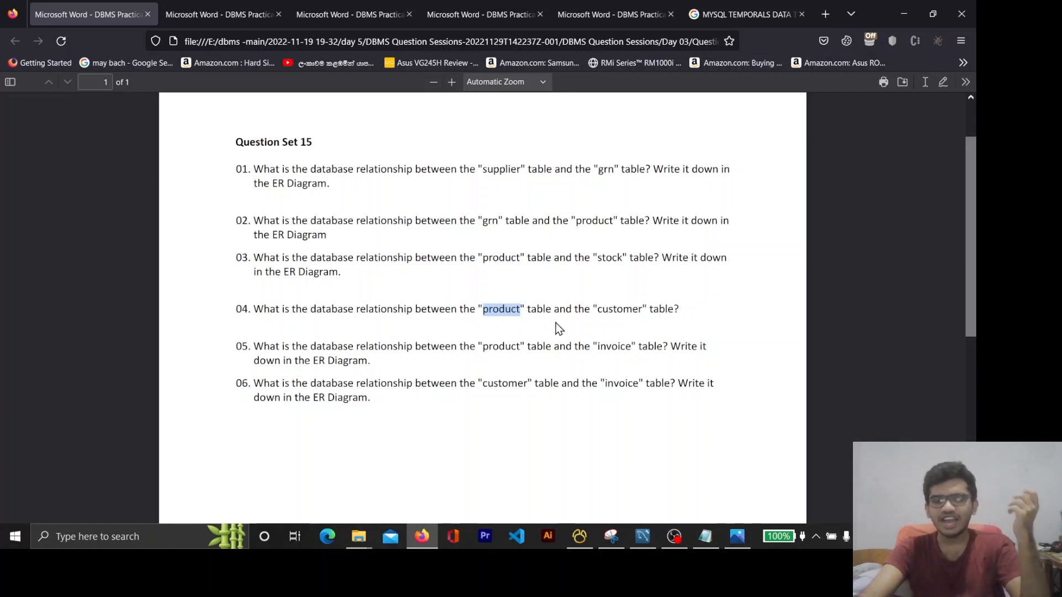
left_click(526, 374)
double_click(502, 308)
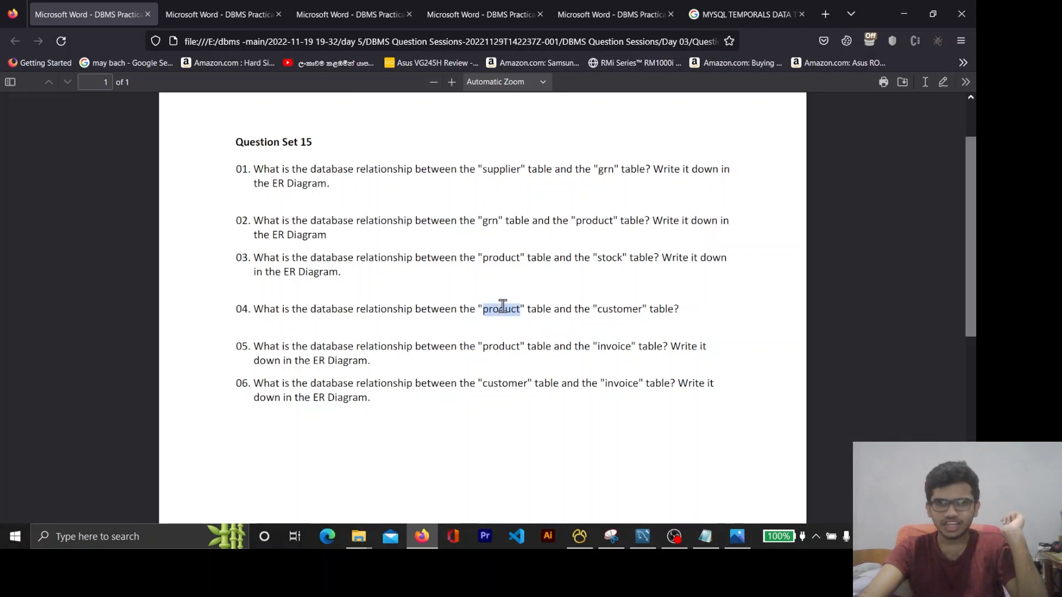
left_click(611, 312)
double_click(612, 312)
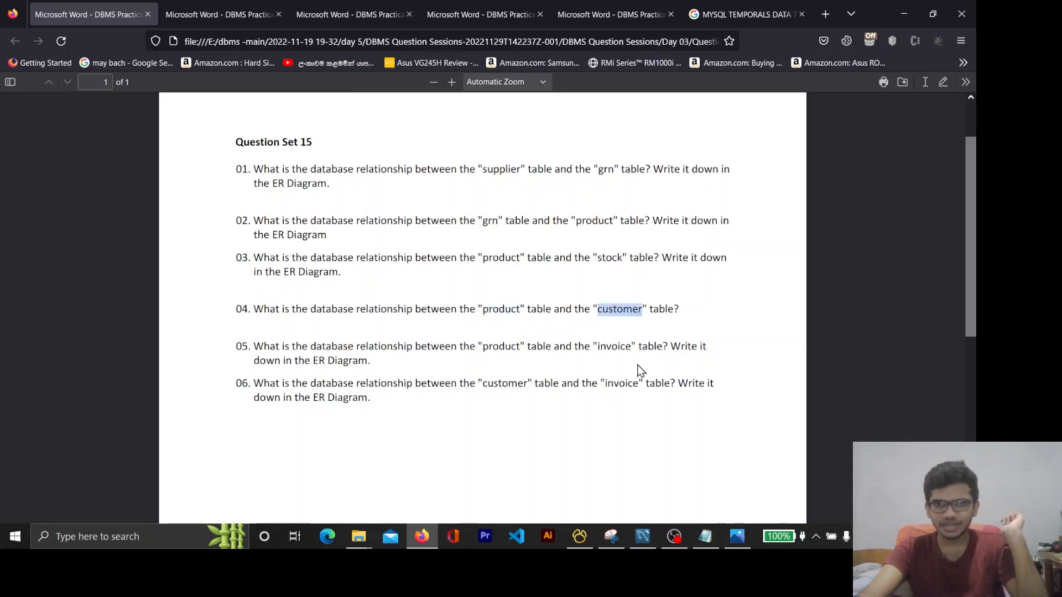
Switch to MySQL Workbench, bring customer and product closer together, and move invoice clear of product_has_grn
left_click(901, 14)
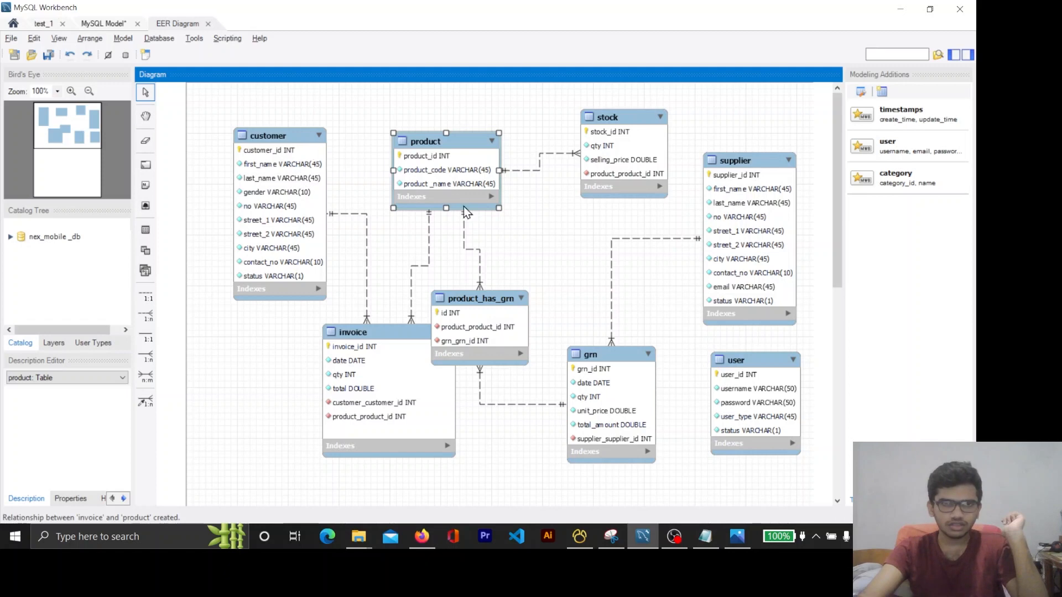
left_click(451, 534)
left_click(449, 534)
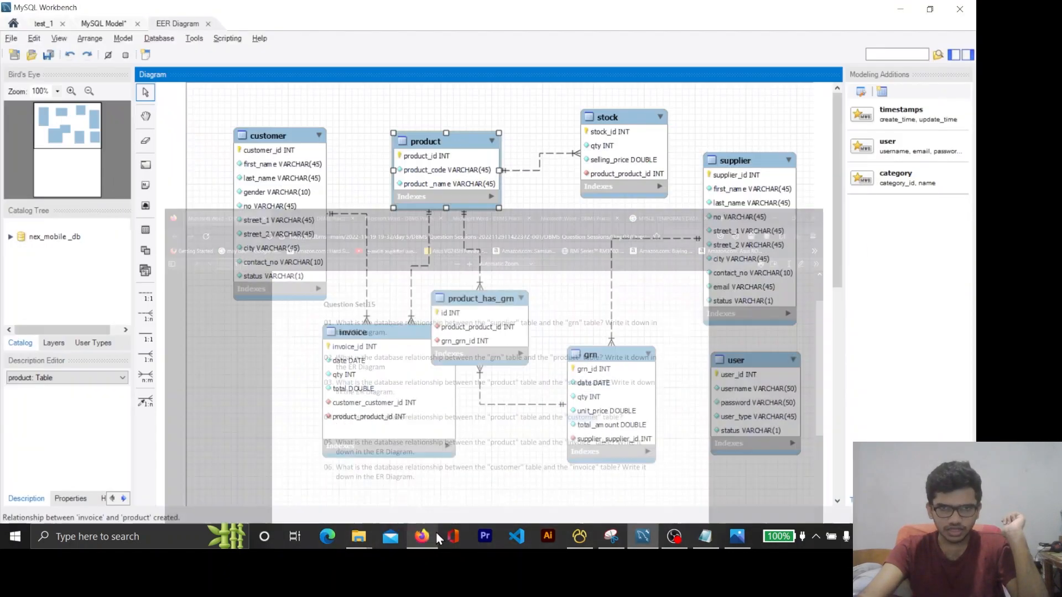
mouse_move(476, 161)
left_mouse_down()
mouse_move(492, 149)
mouse_move(481, 158)
left_mouse_up()
left_click_drag(308, 141, 341, 127)
left_click_drag(438, 158, 426, 154)
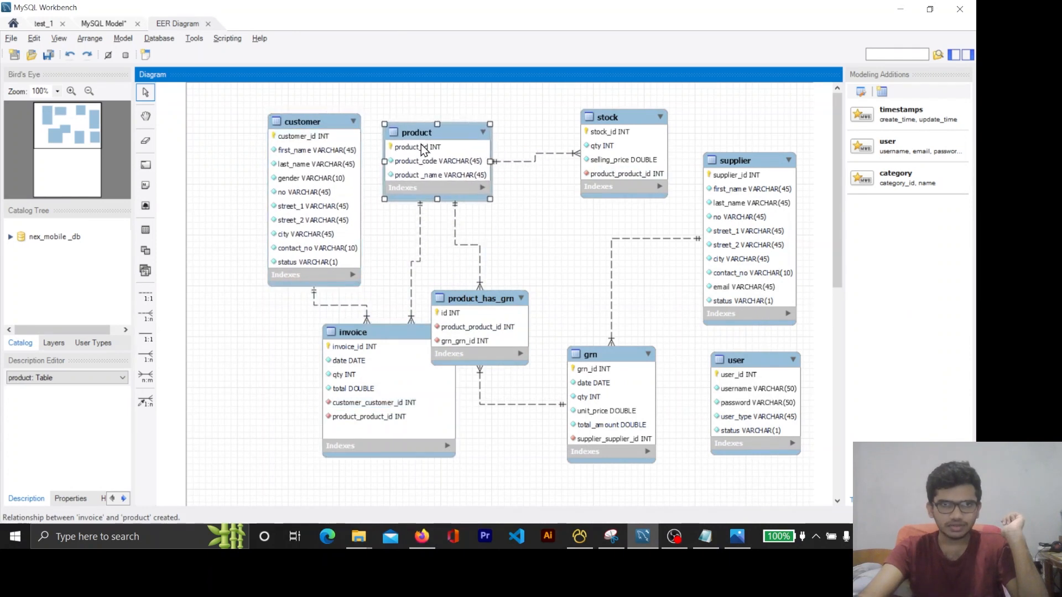
left_click_drag(388, 353, 356, 383)
Switch to Firefox and review questions 04 to 06 together, highlighting their text
left_click(420, 541)
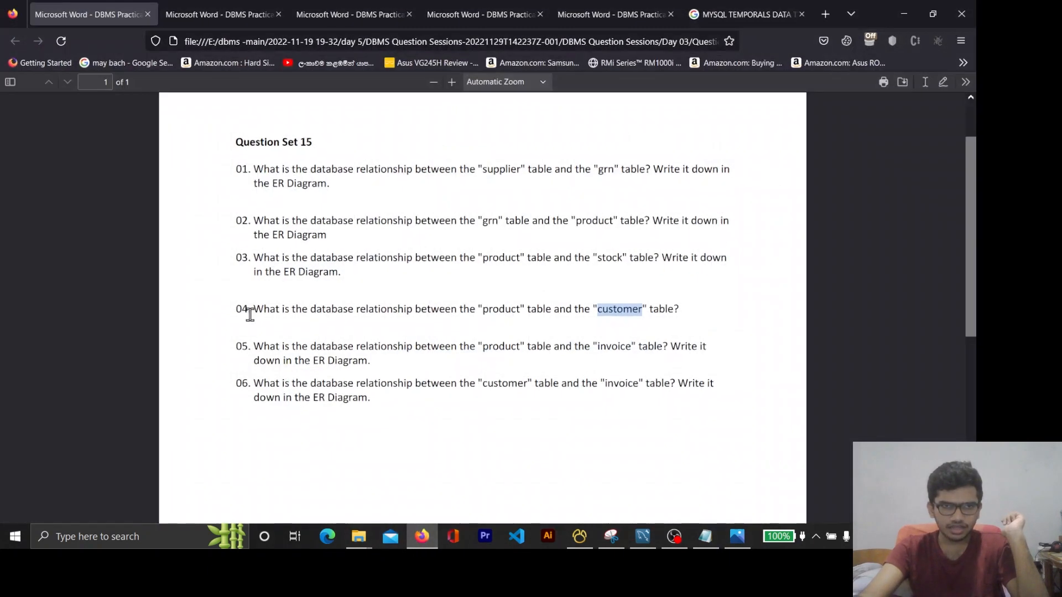
left_click_drag(242, 313, 248, 313)
double_click(245, 361)
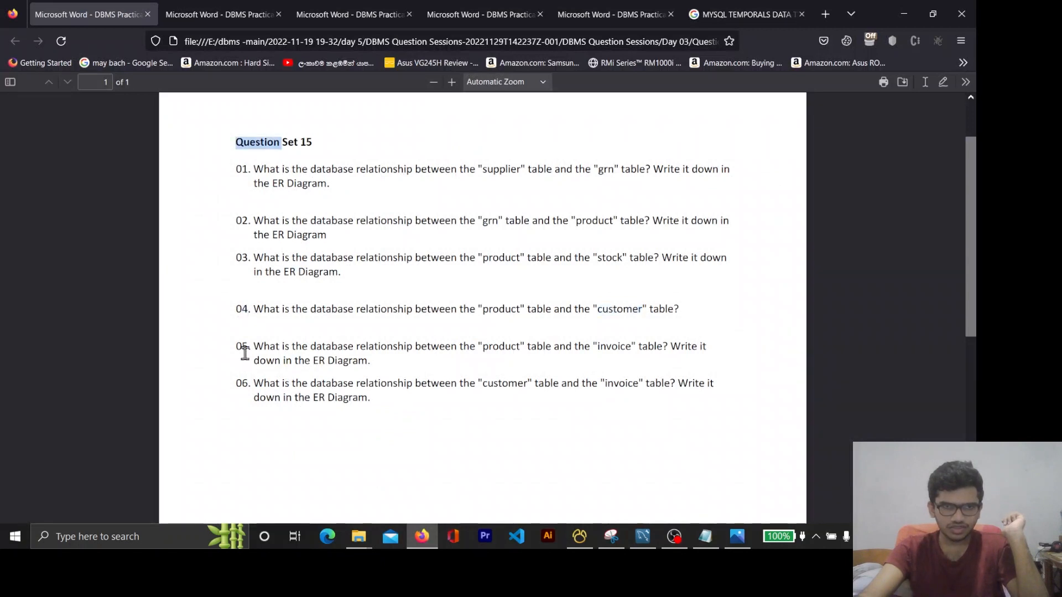
left_click(248, 387)
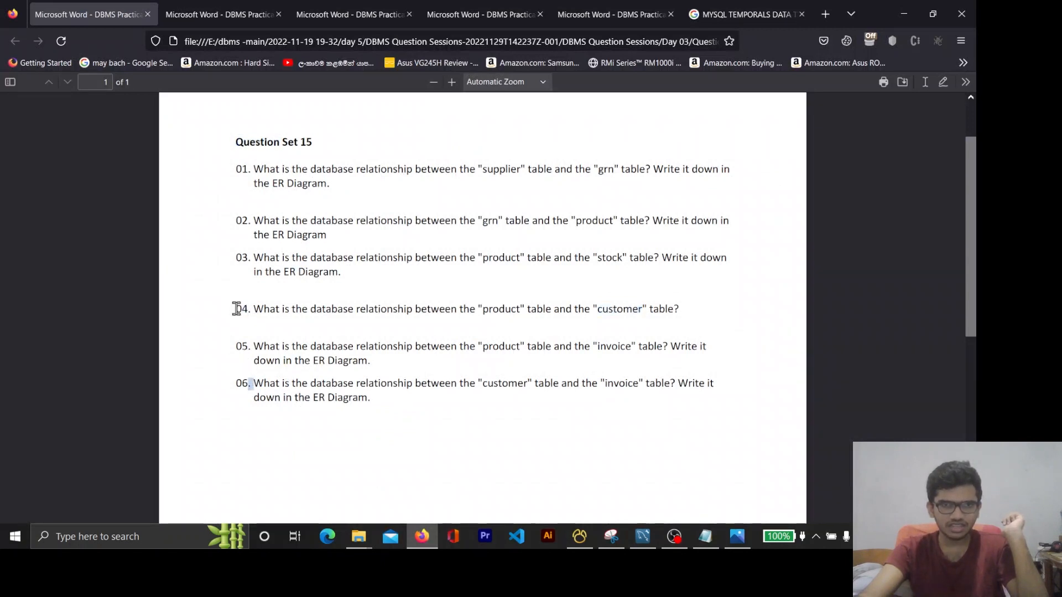
left_click_drag(236, 309, 358, 398)
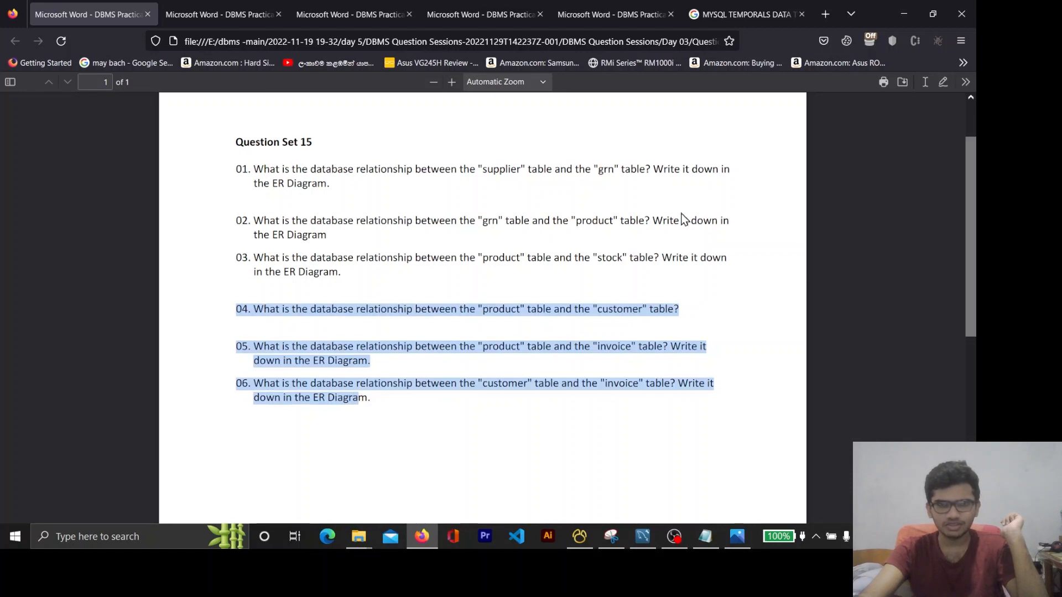
Switch to MySQL Workbench, move customer farther from product, and reposition invoice below the two tables
left_click(903, 13)
left_click(374, 353)
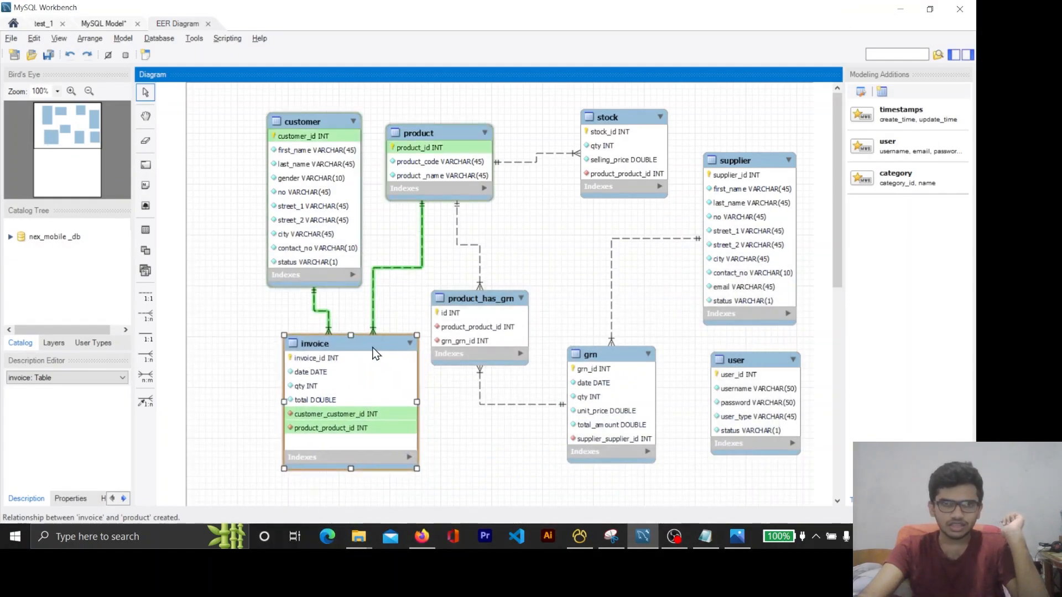
left_click_drag(374, 353, 386, 345)
left_click_drag(334, 131, 284, 135)
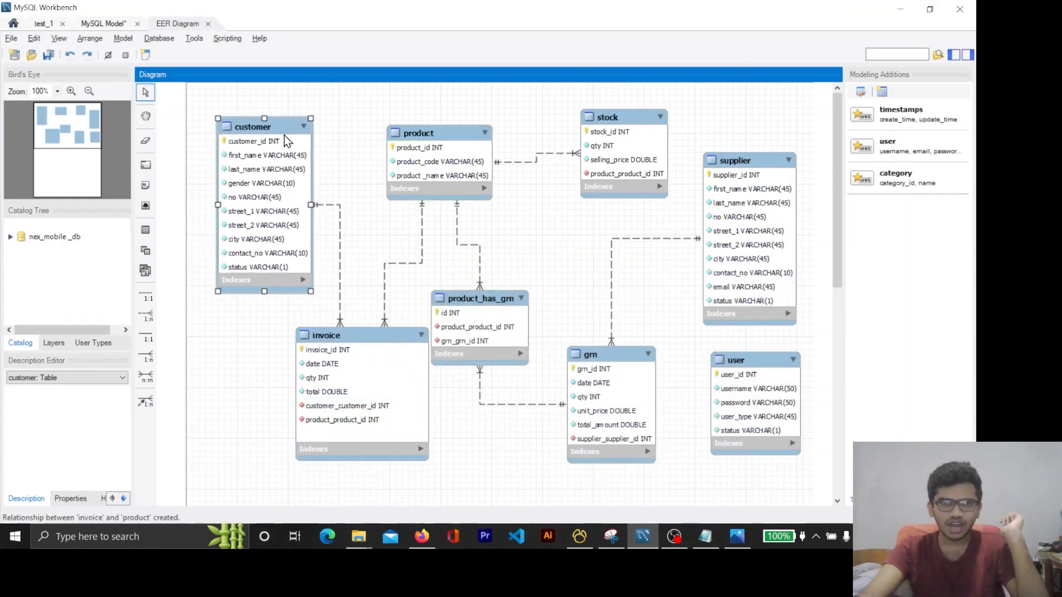
mouse_move(344, 335)
left_mouse_down()
mouse_move(318, 334)
mouse_move(337, 334)
left_mouse_up()
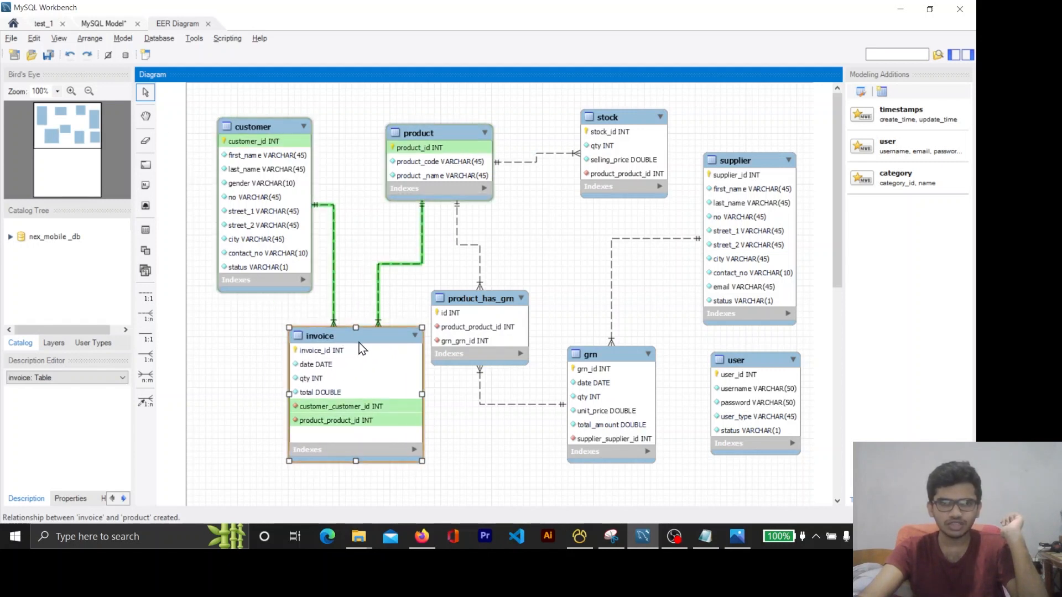
mouse_move(359, 344)
left_mouse_down()
mouse_move(360, 331)
mouse_move(348, 360)
mouse_move(352, 340)
left_mouse_up()
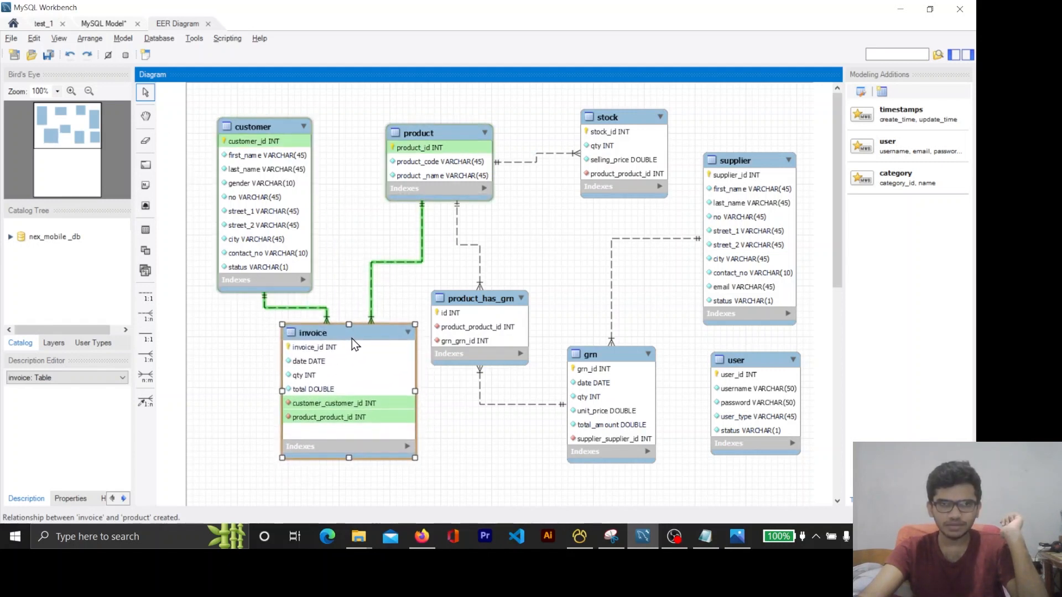
Nudge invoice slightly farther from product_has_grn and examine its relationships with customer and product
scroll(357, 327, "down", 1)
scroll(391, 355, "up", 1)
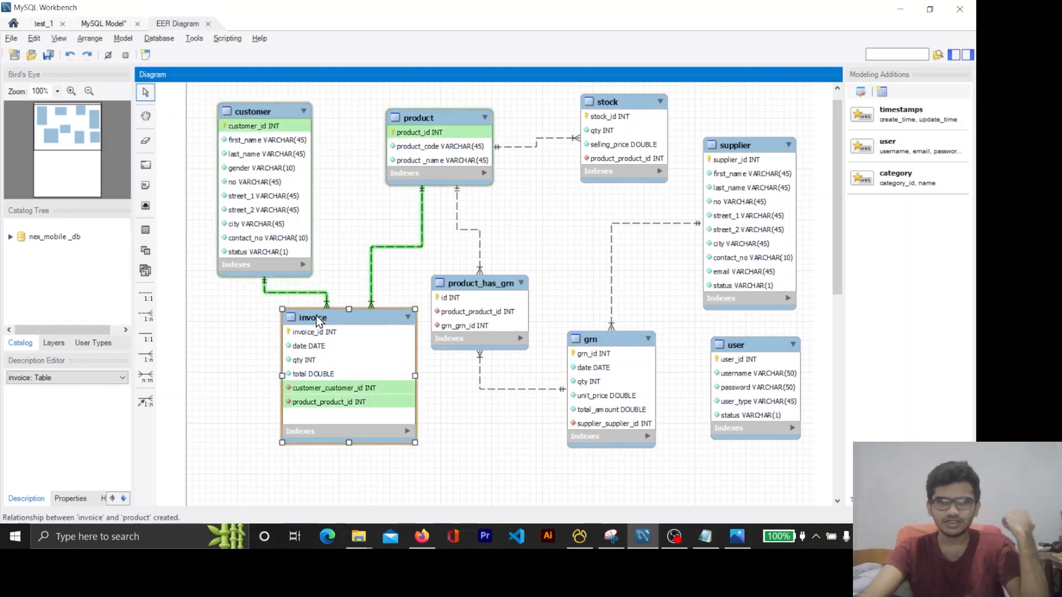
left_click_drag(334, 319, 325, 323)
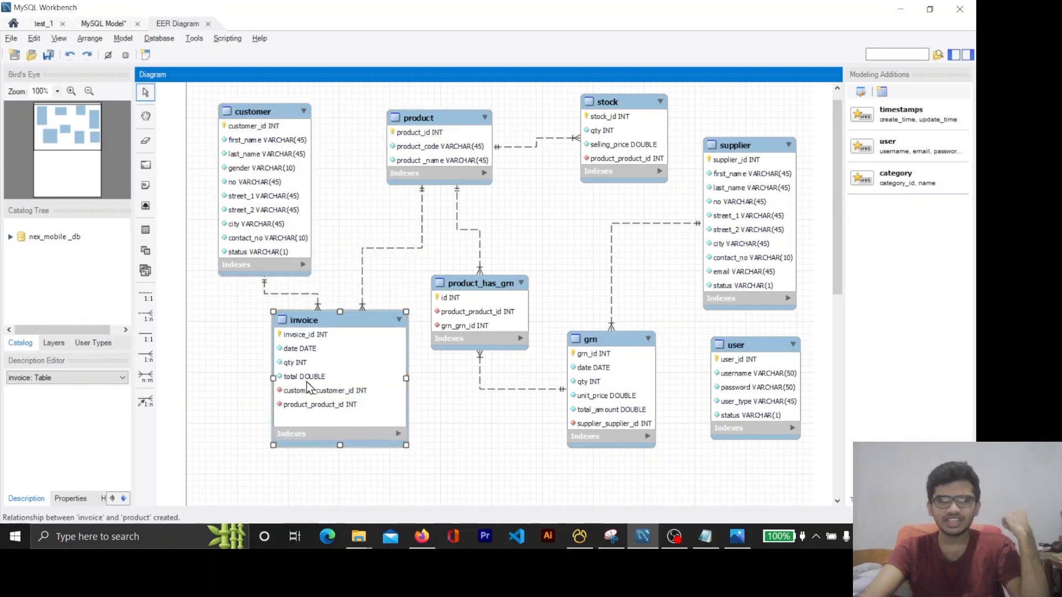
left_click_drag(337, 315, 336, 319)
scroll(364, 304, "down", 3)
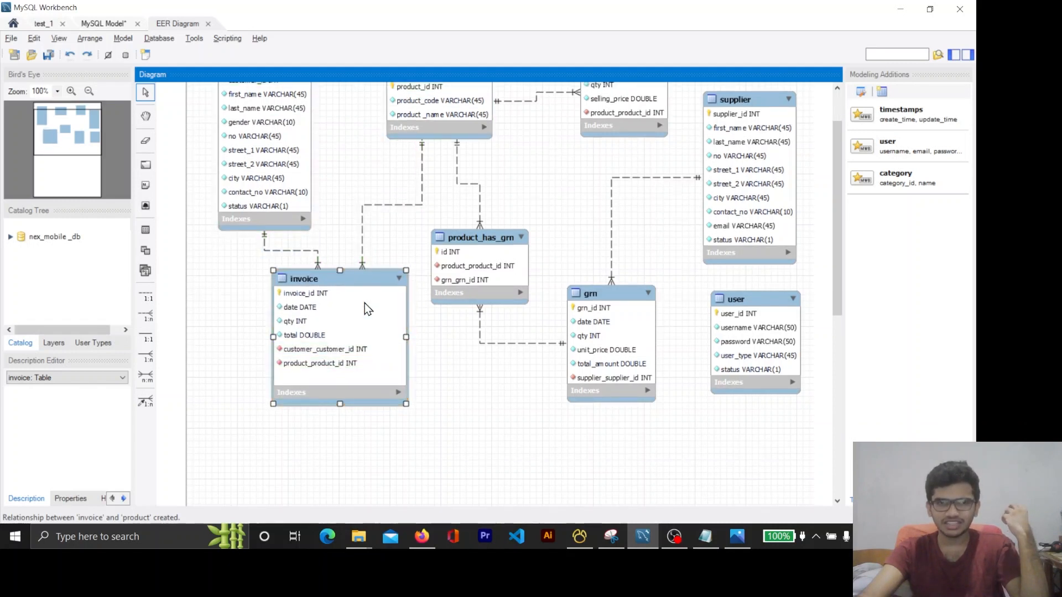
scroll(407, 419, "up", 2)
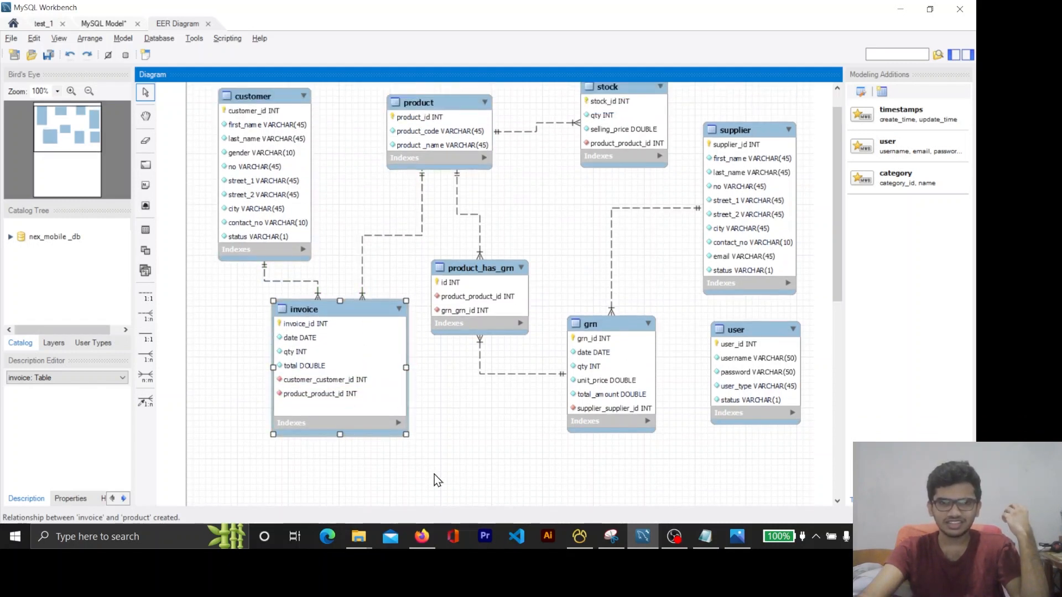
scroll(399, 380, "up", 2)
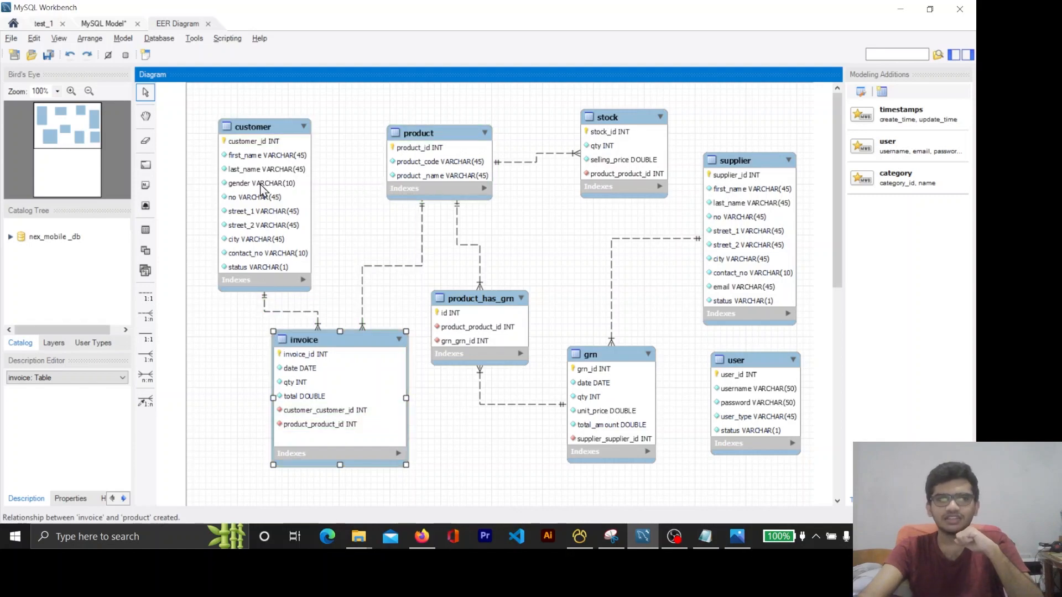
Compare questions 04 to 06 in Firefox with the invoice relationships in the MySQL Workbench diagram
left_click(422, 537)
left_click(422, 537)
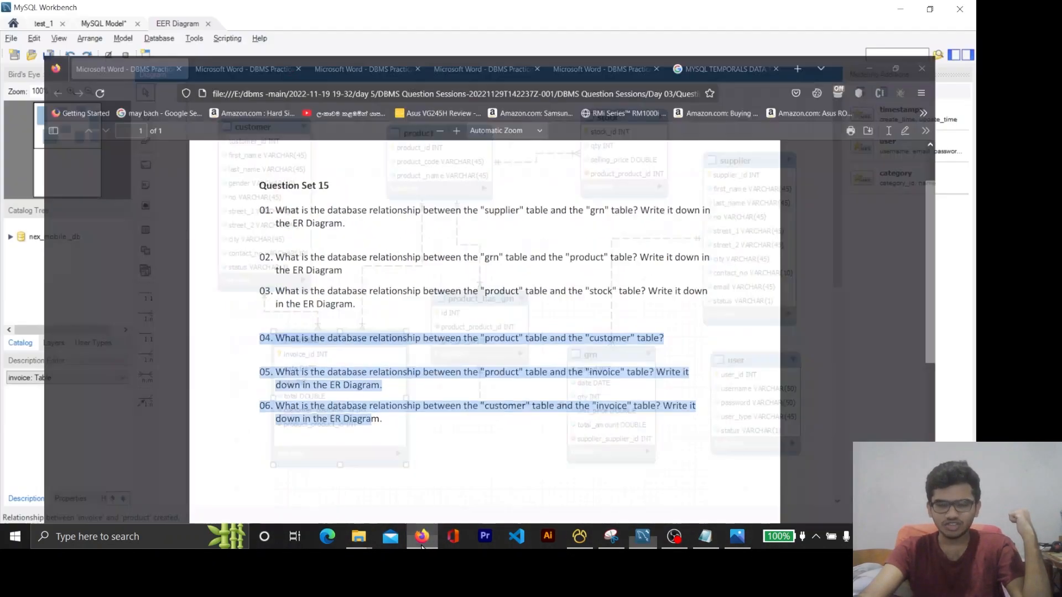
scroll(573, 280, "down", 2)
scroll(585, 298, "up", 2)
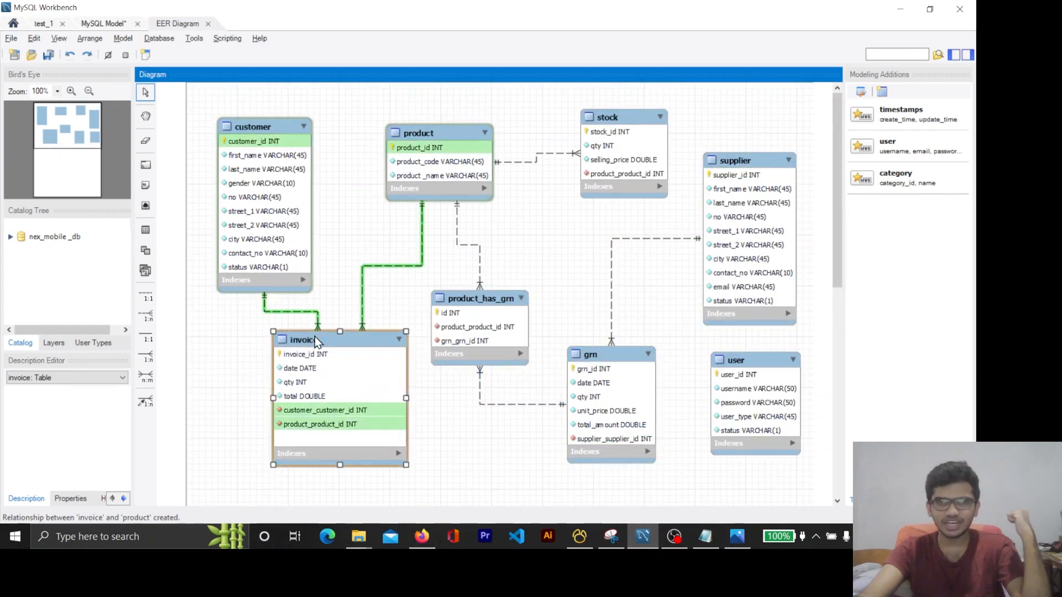
left_click(473, 425)
left_click(422, 537)
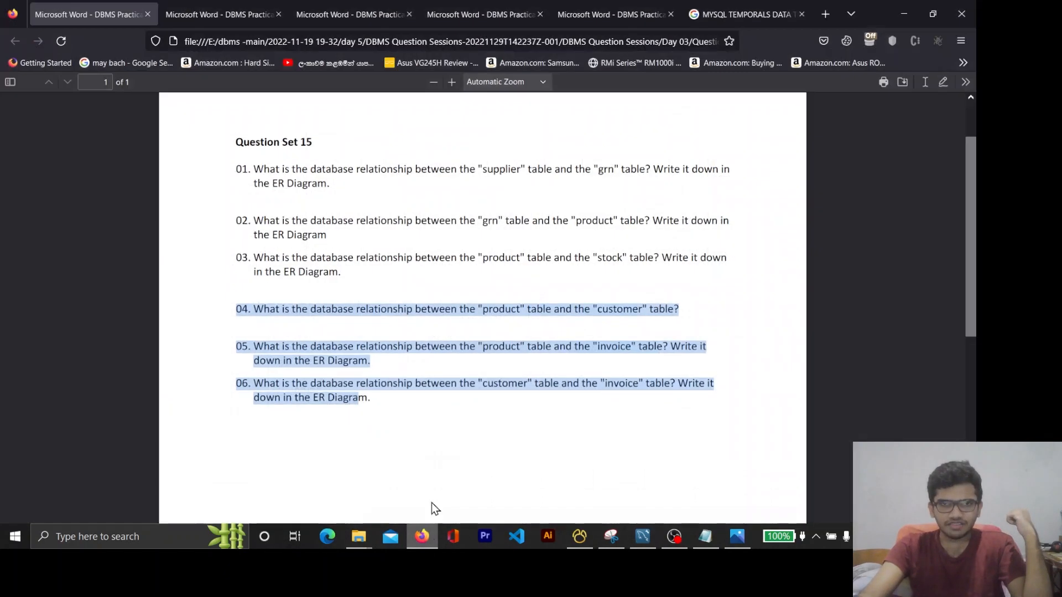
scroll(454, 420, "up", 1)
left_click(903, 14)
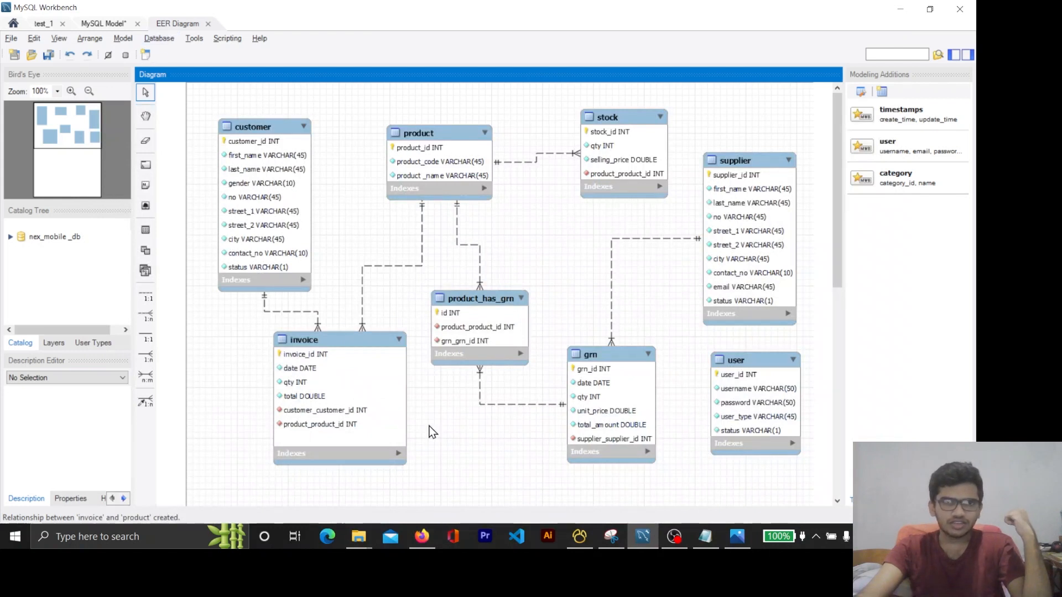
Synchronize the nex_mobile _db model with the database over the Local instance MySQL80 connection, executing the generated changes
left_click(165, 45)
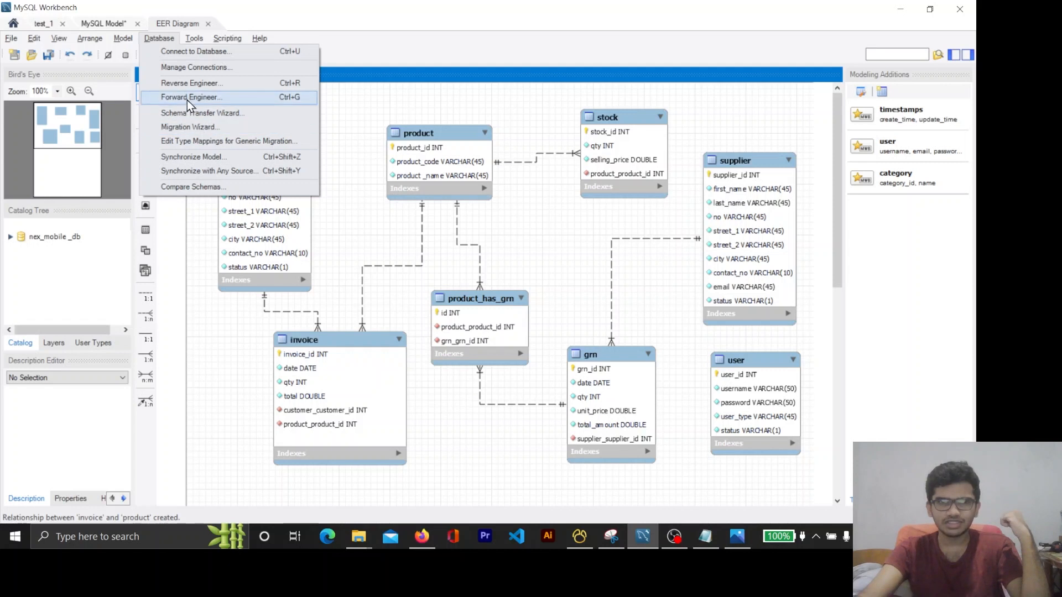
left_click(200, 159)
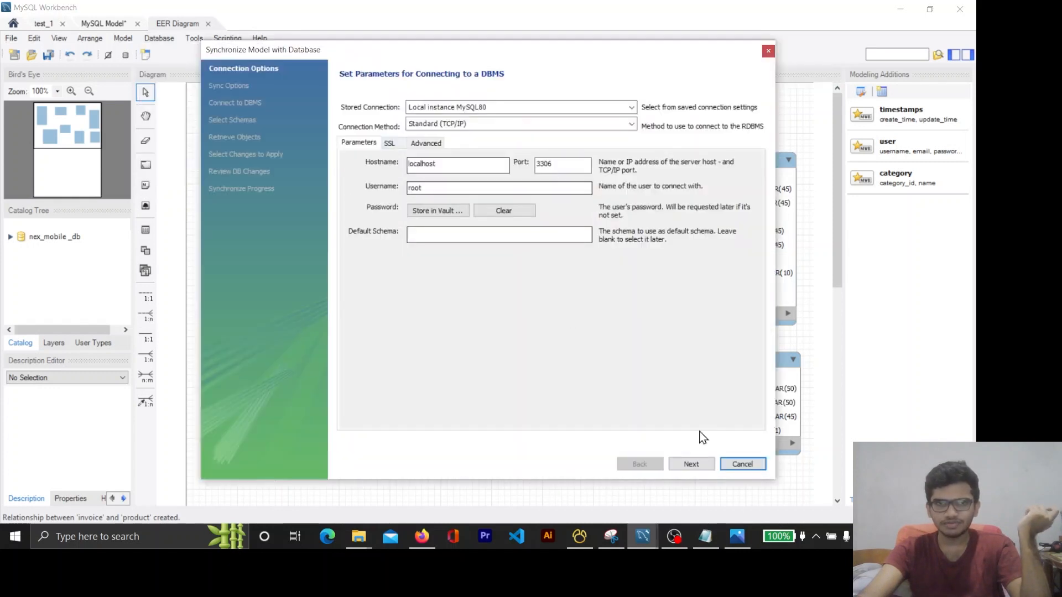
left_click(698, 466)
left_click(692, 464)
left_click(691, 465)
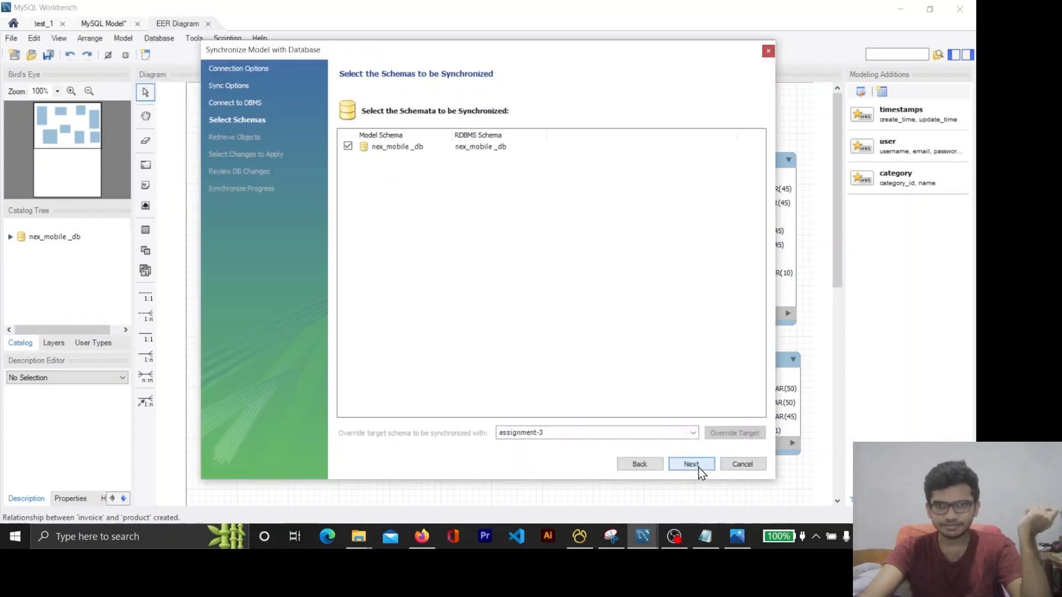
left_click(691, 464)
left_click(698, 468)
left_click(698, 468)
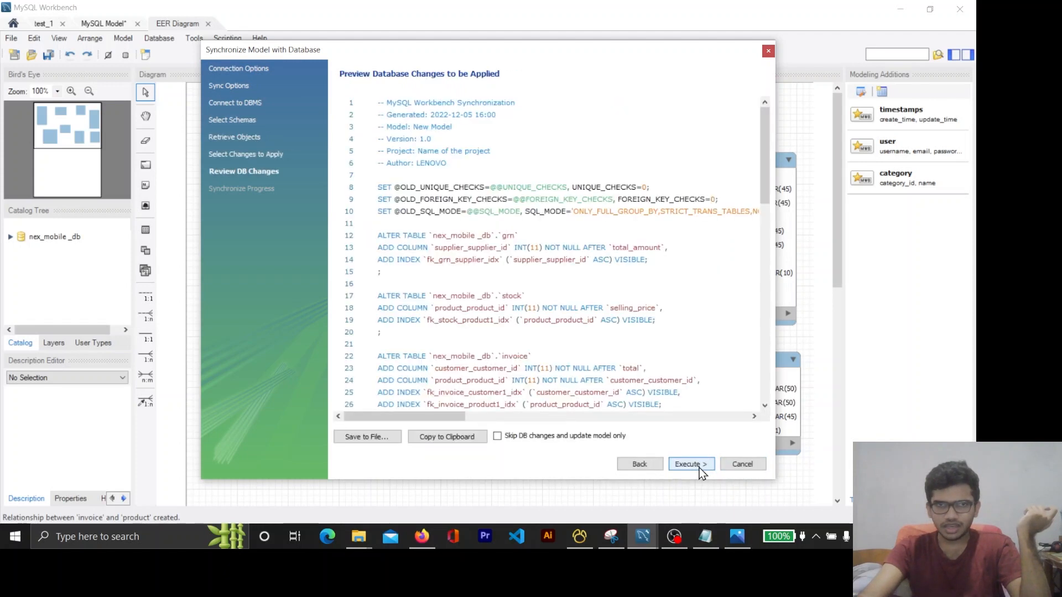
left_click(699, 468)
left_click(699, 468)
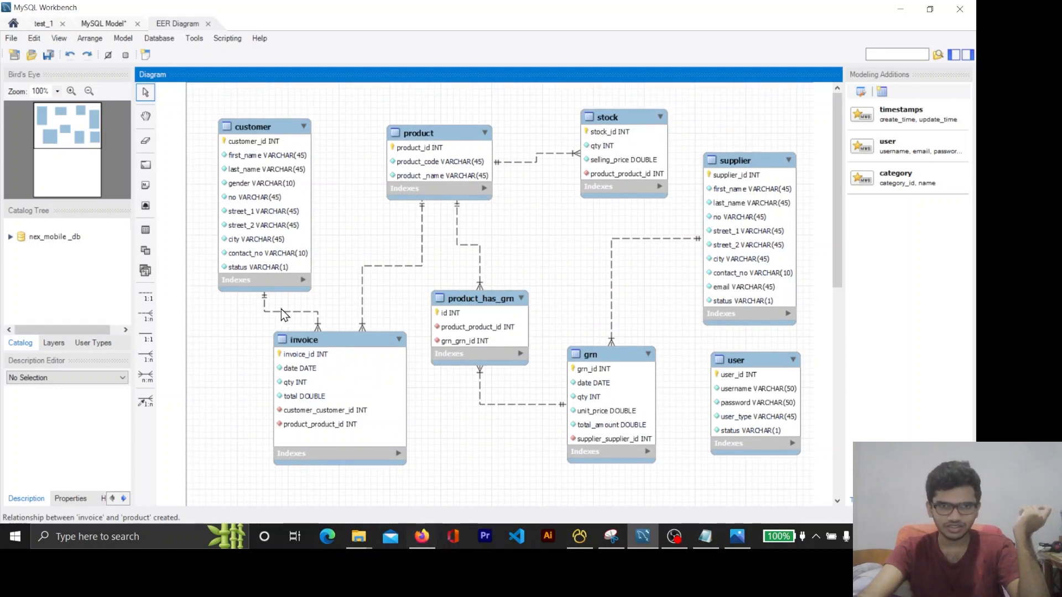
Check the nex_mobile _db tables in the test_1 connection's schema list, and return to the EER diagram
left_click(49, 25)
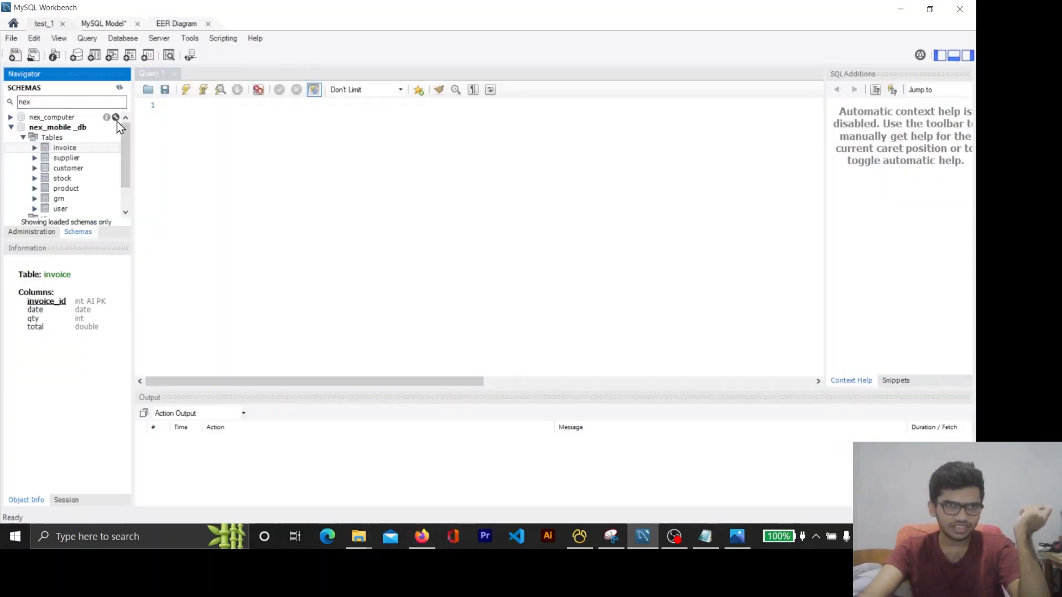
left_click(66, 140)
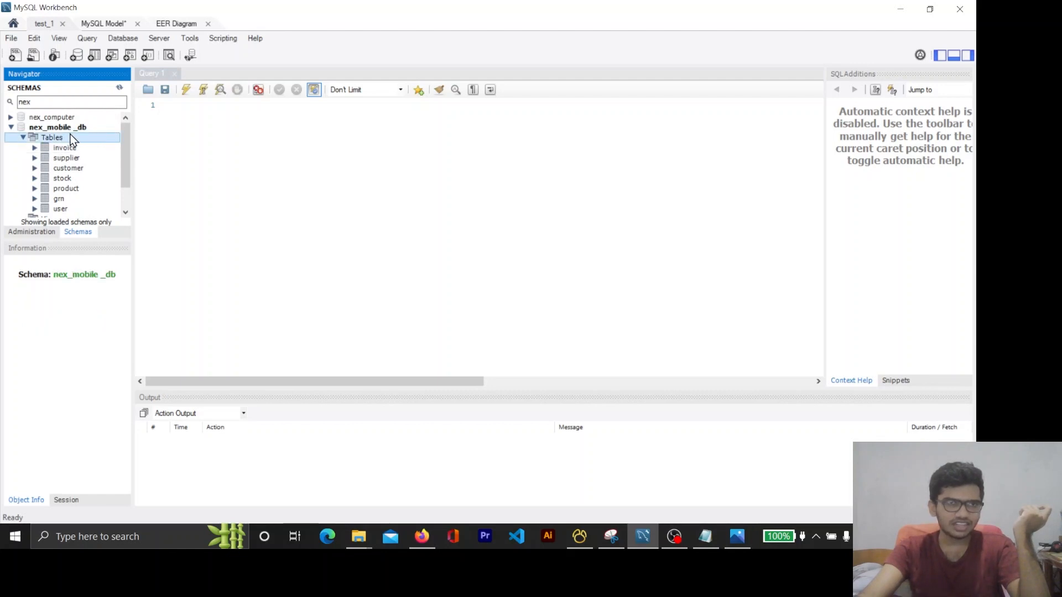
left_click(169, 27)
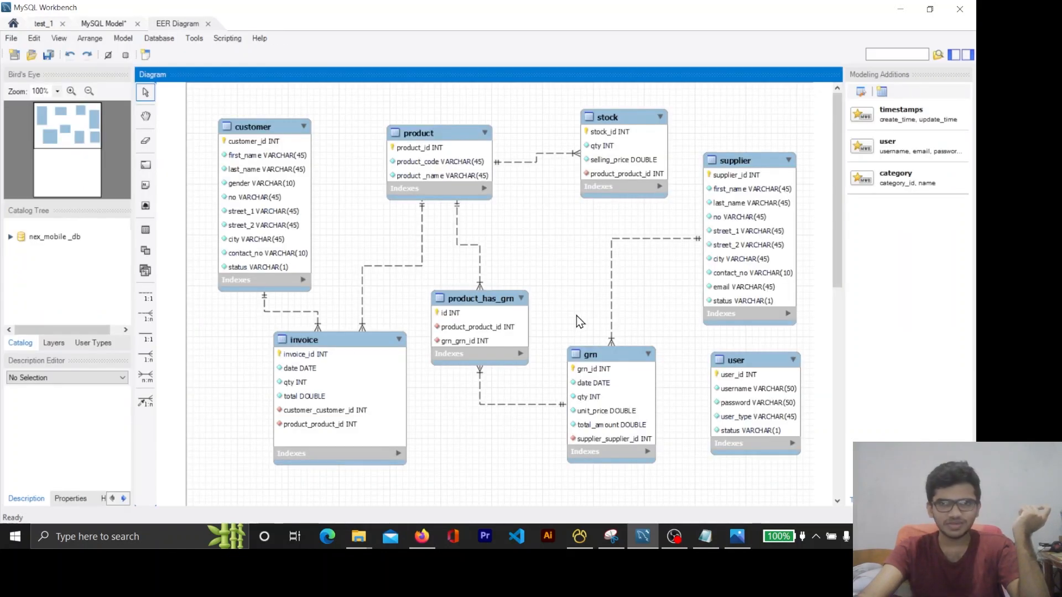
Inspect the column information of the invoice table in the test_1 connection's nex_mobile _db schema, and return to the EER diagram
scroll(641, 307, "down", 1)
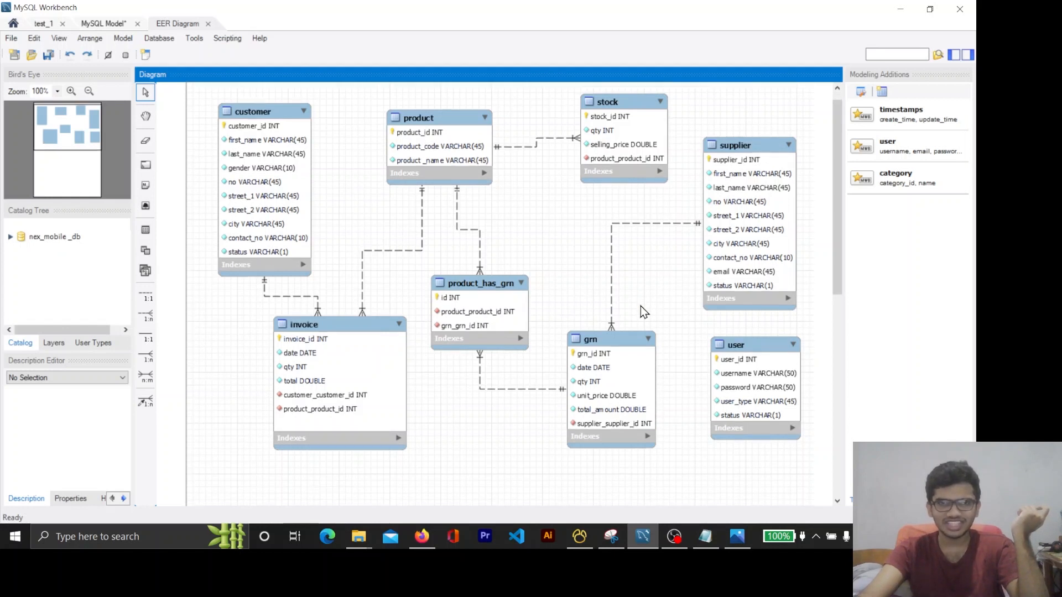
left_click(44, 24)
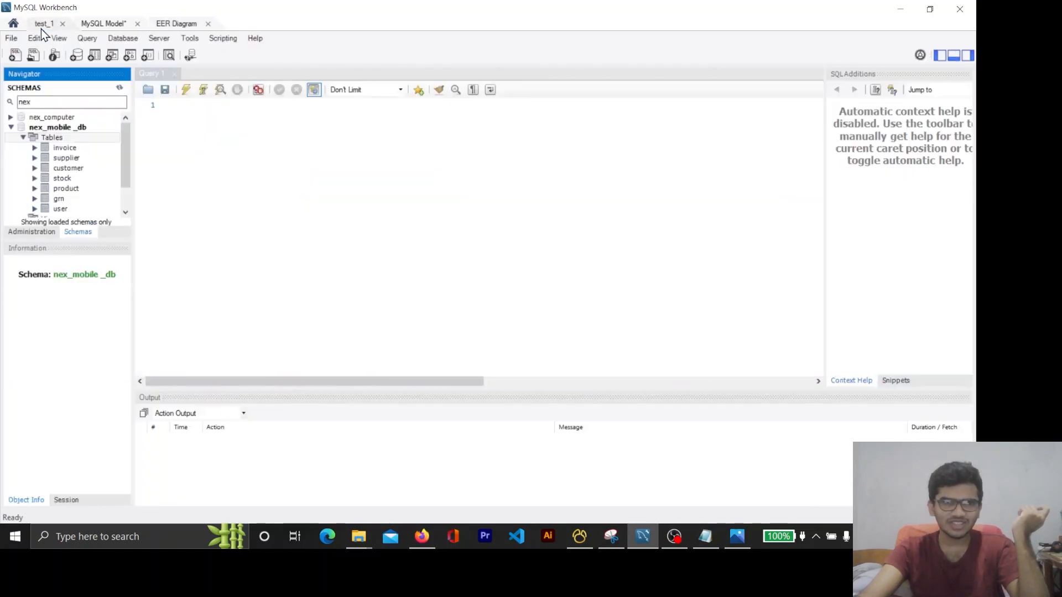
left_click(58, 128)
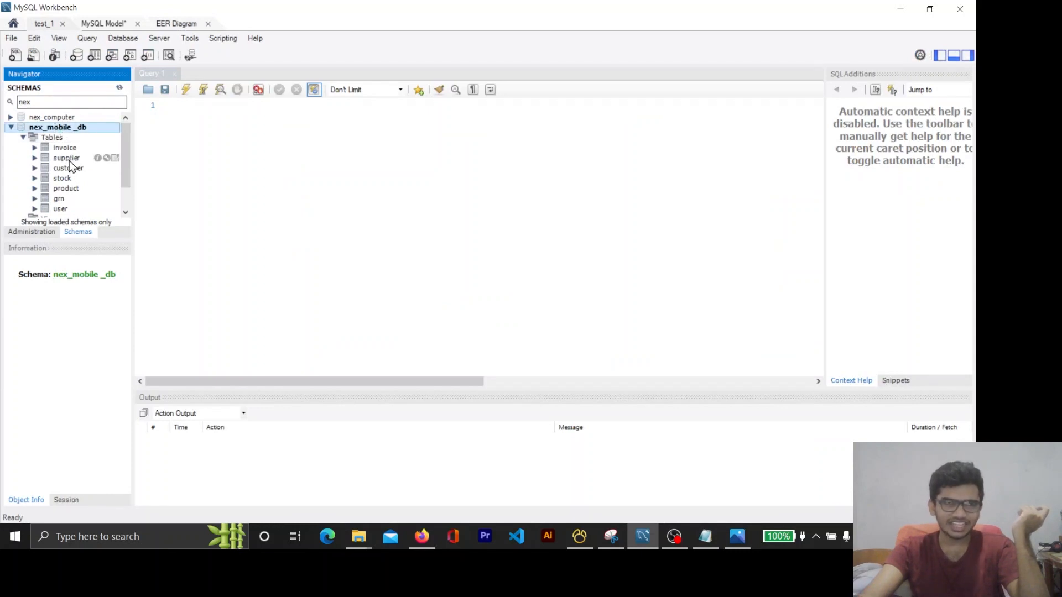
left_click(65, 149)
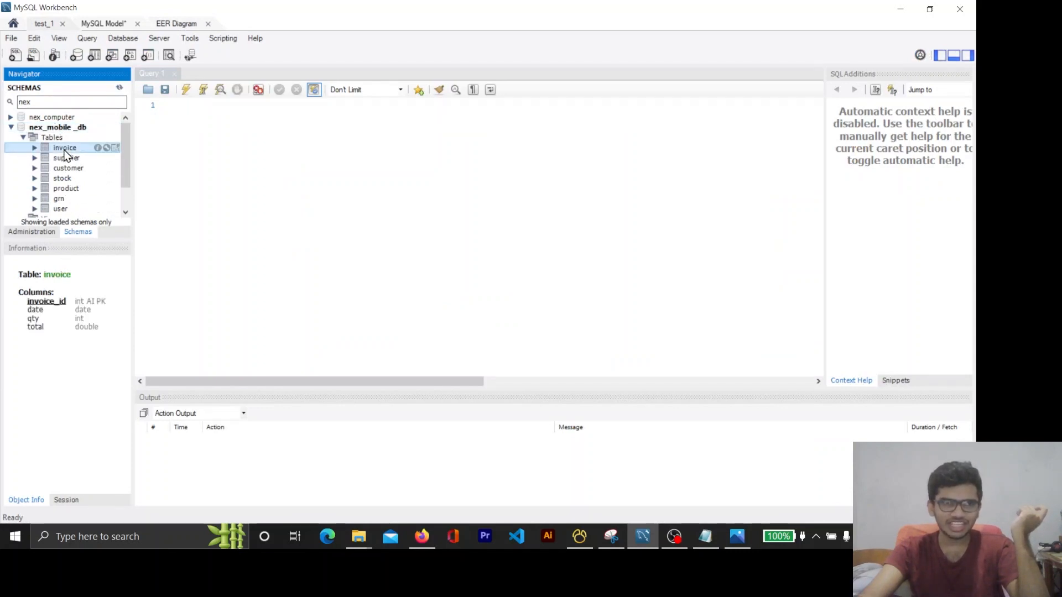
left_click(177, 26)
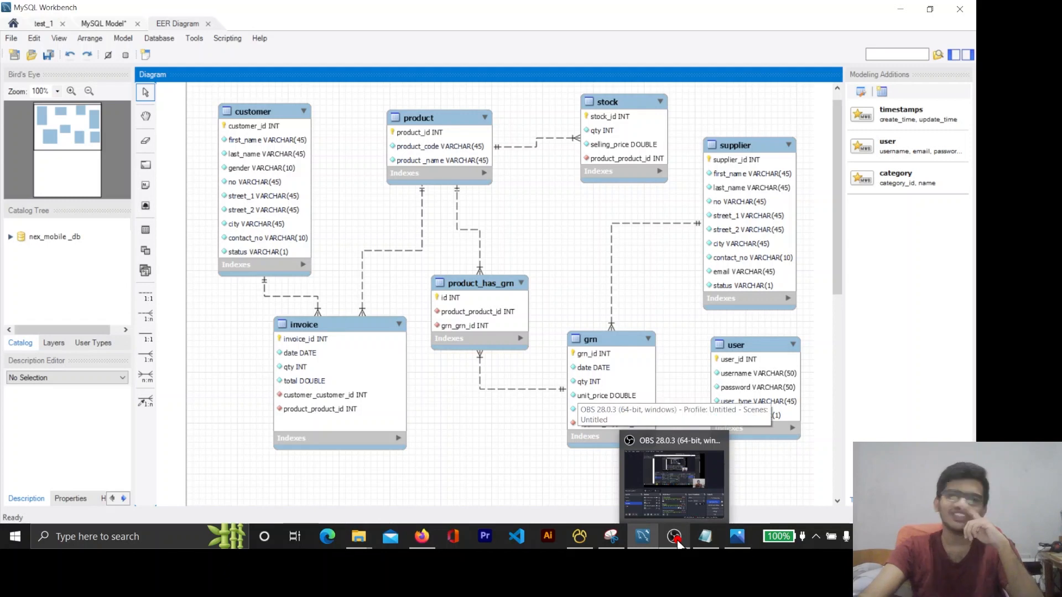
left_click(675, 537)
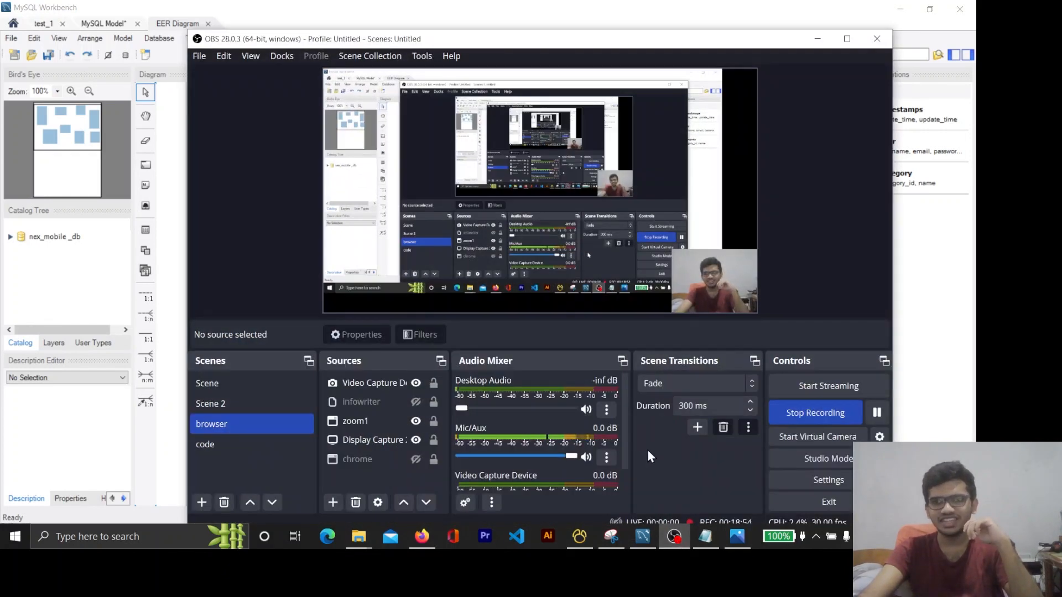